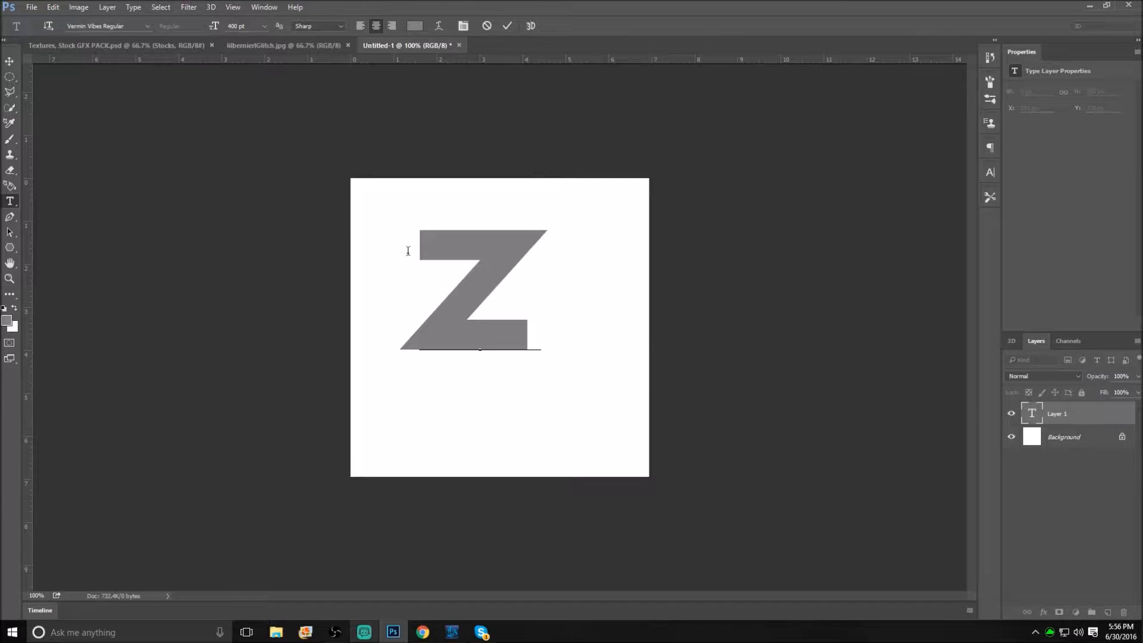
Step: Move the gray Z to the middle of the canvas and scale it up proportionally to about 143.5%
left_click(12, 61)
left_click_drag(484, 282, 510, 320)
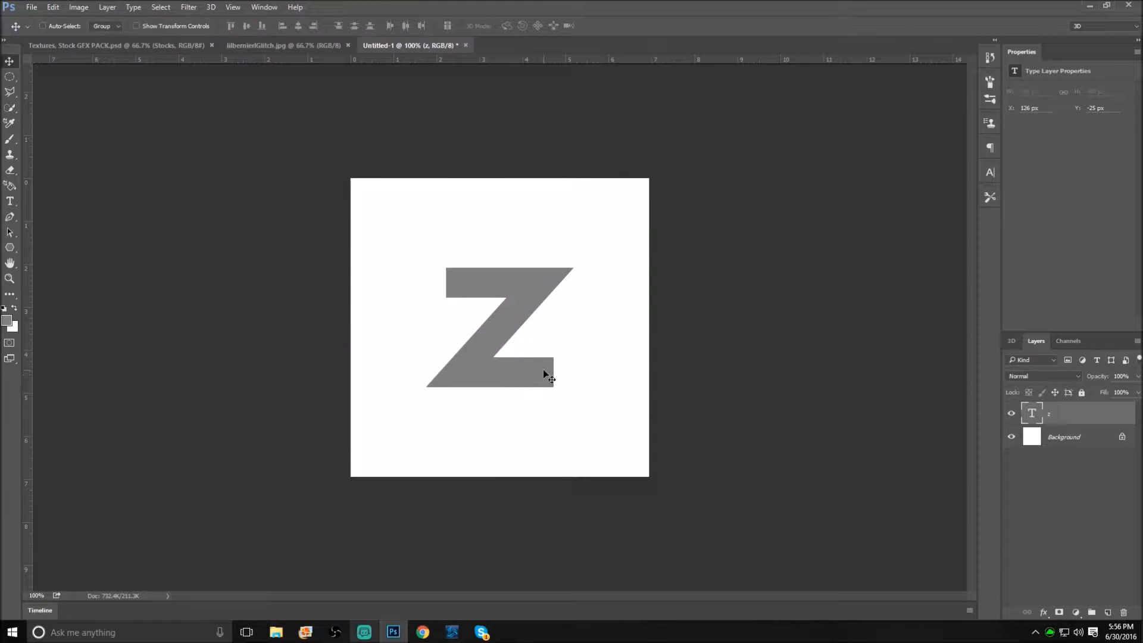
key("ctrl+t")
left_click_drag(576, 160, 643, 113)
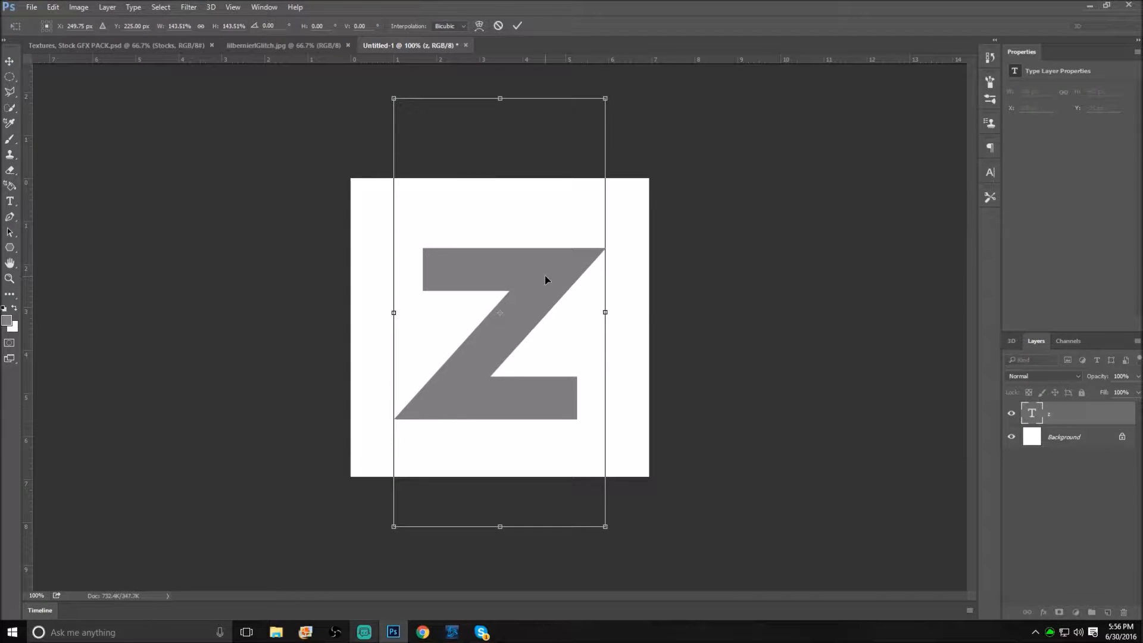
key("Return")
Step: Recolor the Z text to bright blue 052eff and commit the text edit
double_click(1040, 415)
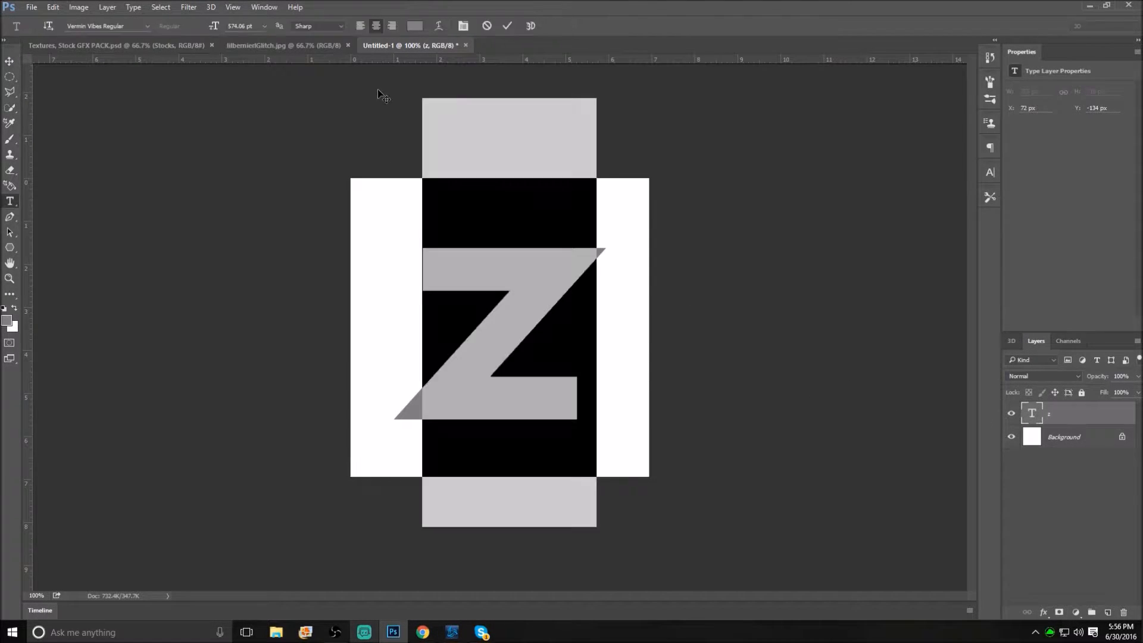
left_click(415, 26)
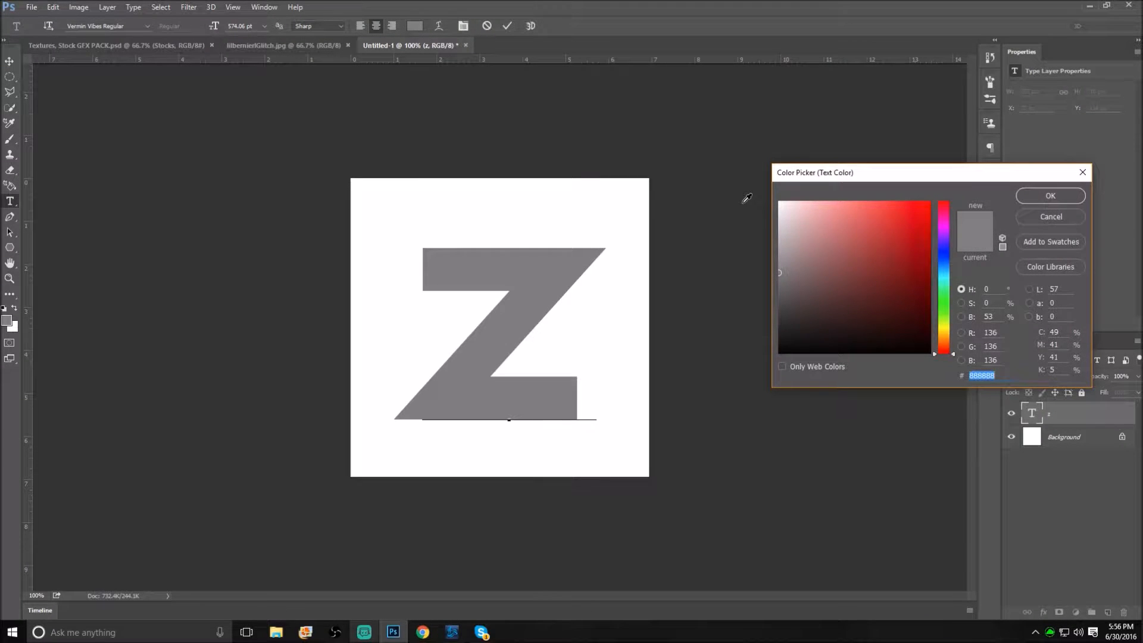
left_click(942, 258)
left_click(929, 202)
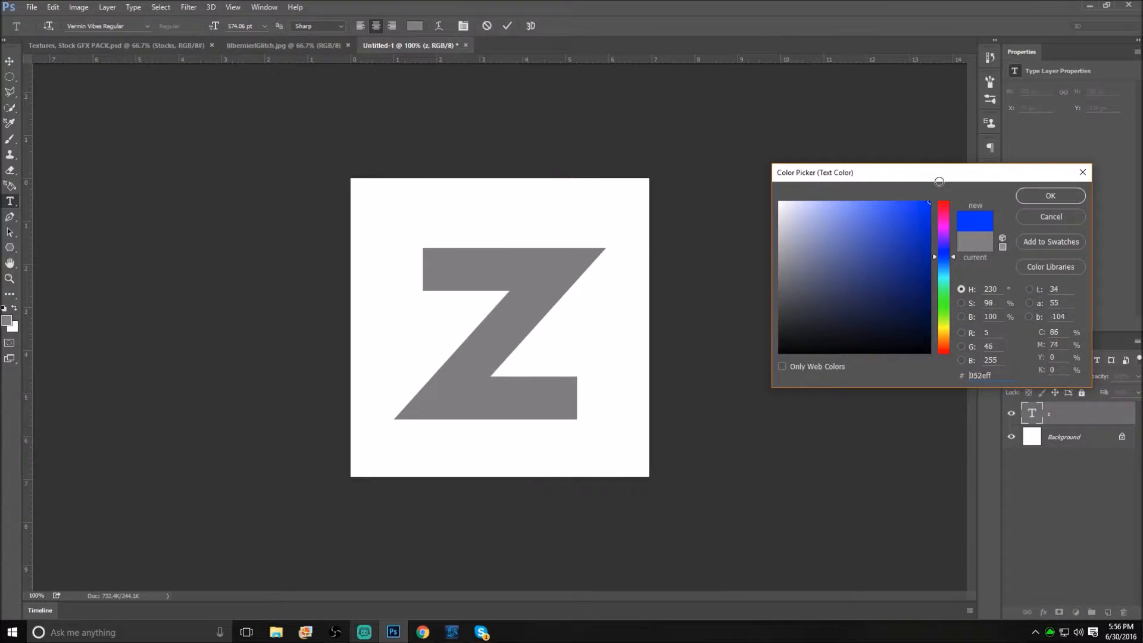
left_click(1035, 196)
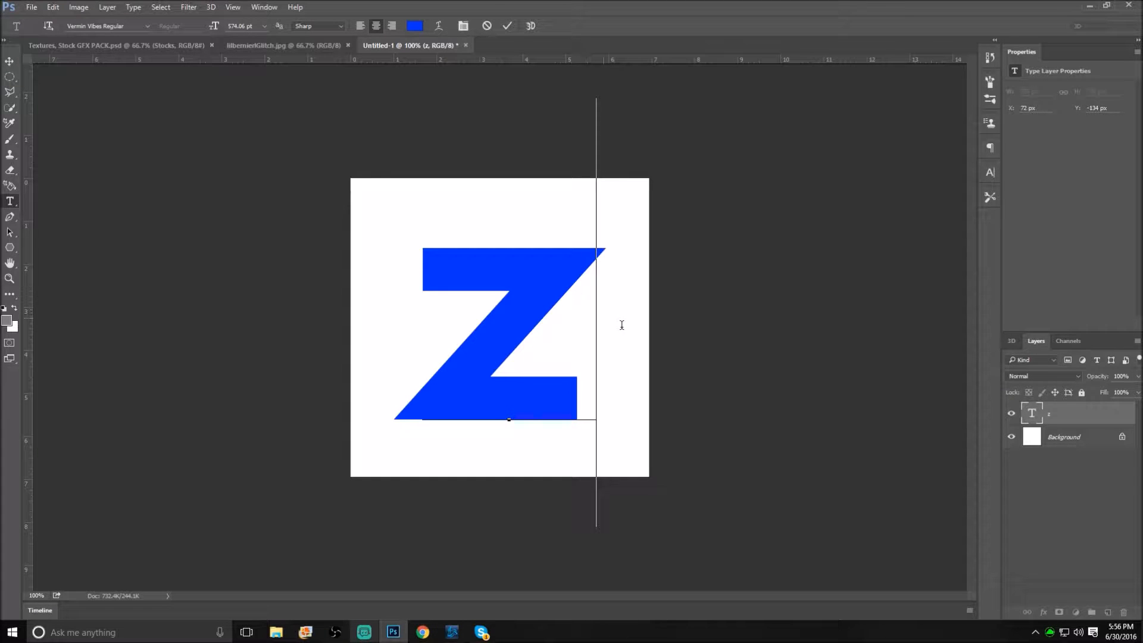
key("ctrl+Return")
key("v")
Step: Hide the Z text layer and add a new empty layer directly above the Background
left_click(1011, 413)
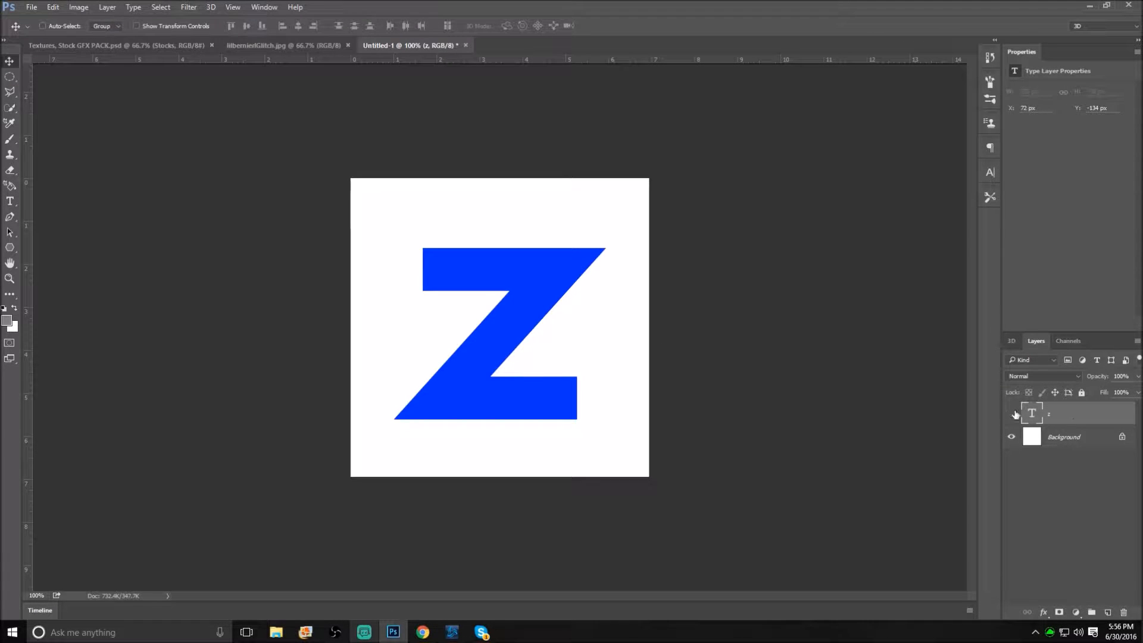
left_click(1070, 444)
left_click(1107, 611)
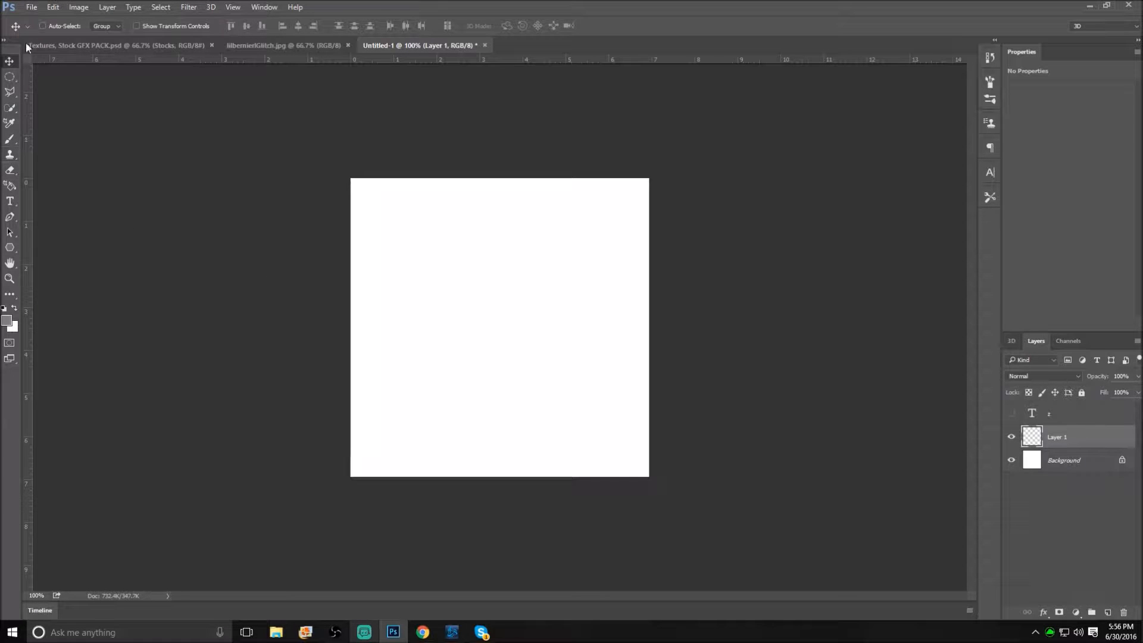
Step: Set the foreground color to black and fill the new layer with it using the Paint Bucket Tool
left_click(6, 321)
left_click_drag(822, 343, 741, 359)
left_click(1050, 196)
left_click(7, 302)
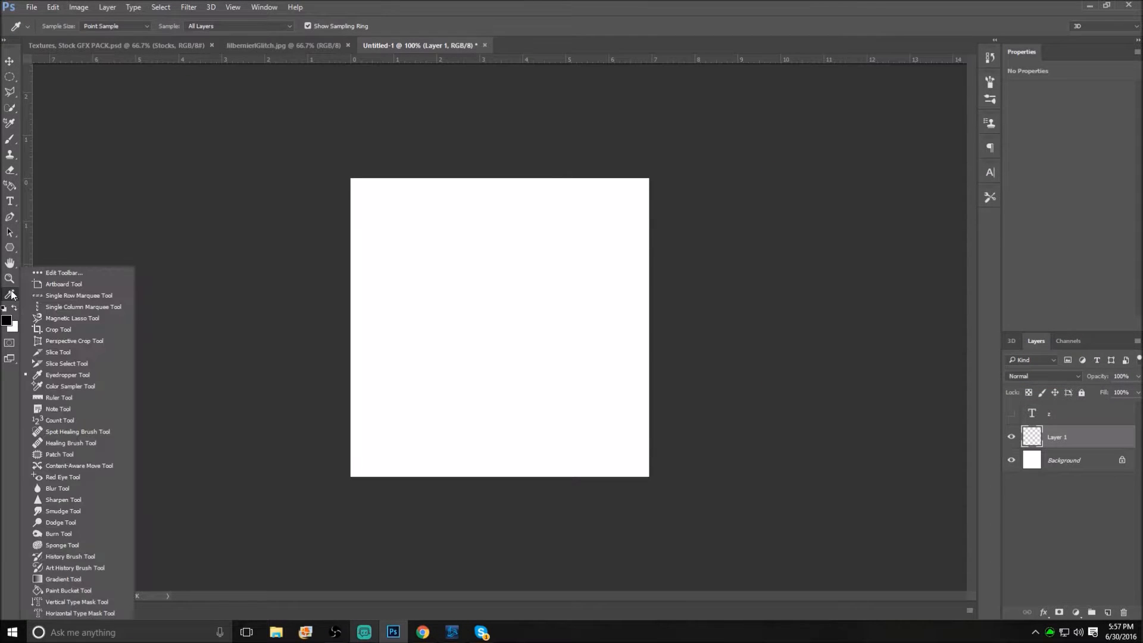
left_click(55, 591)
left_click(459, 430)
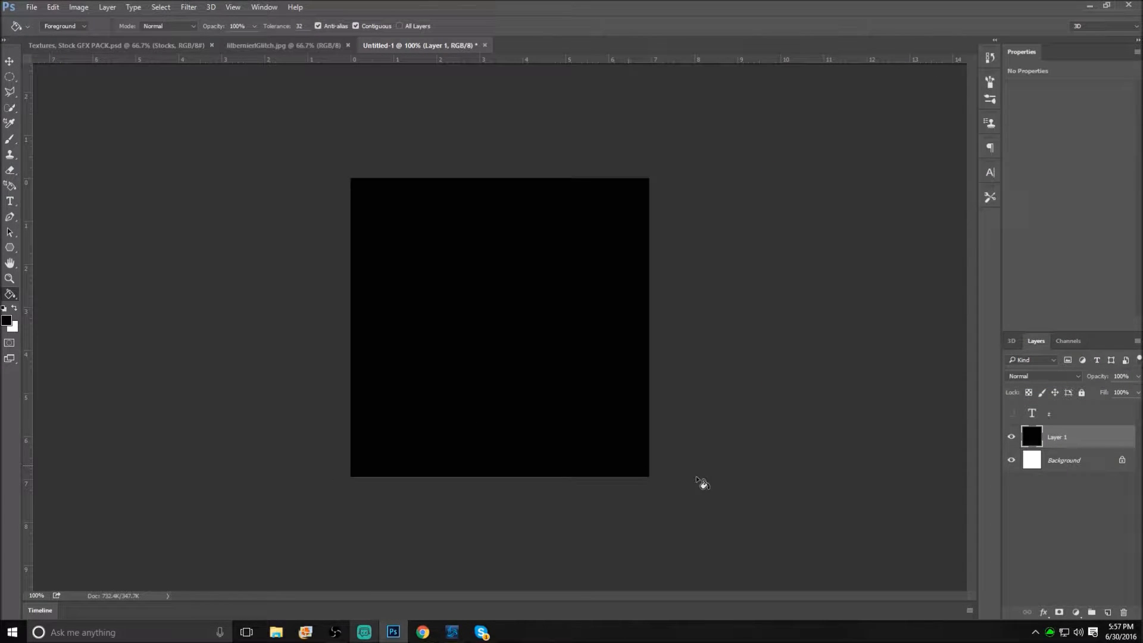
Step: Render a Lens Flare in the center of the black layer and set the layer's blend mode to Luminosity
left_click(159, 7)
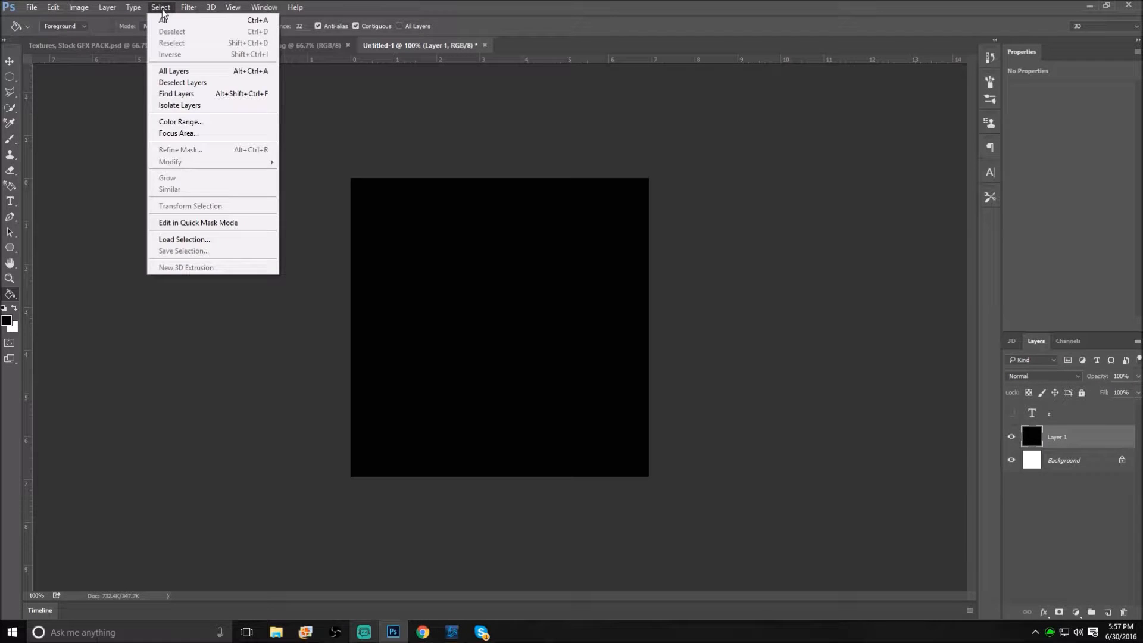
mouse_move(187, 11)
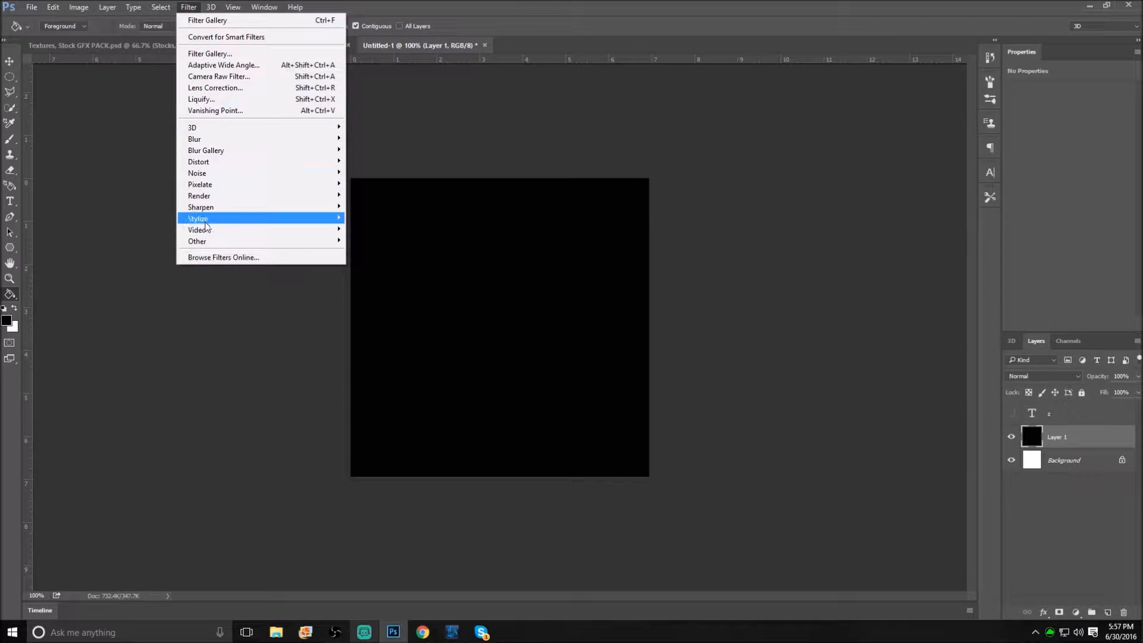
mouse_move(214, 201)
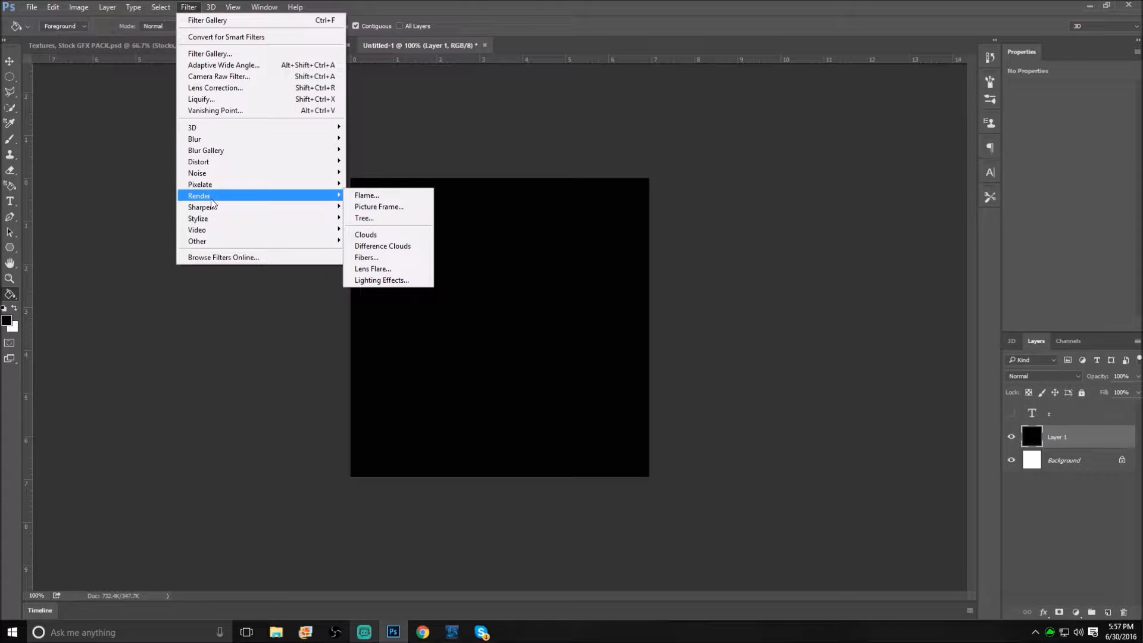
left_click(385, 269)
left_click(629, 153)
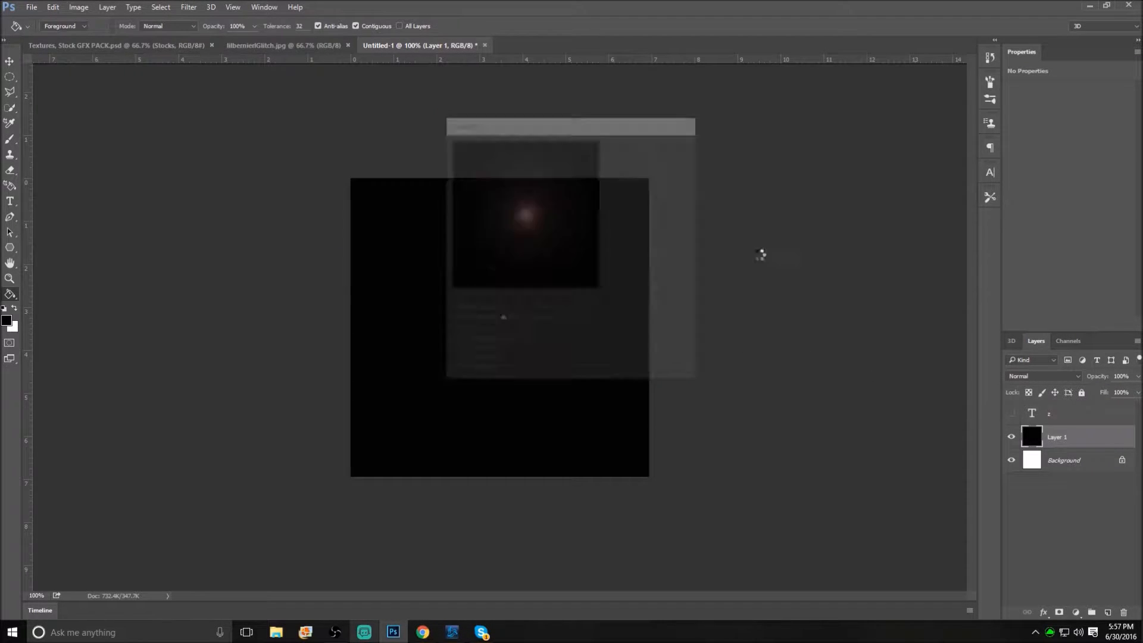
left_click(1024, 374)
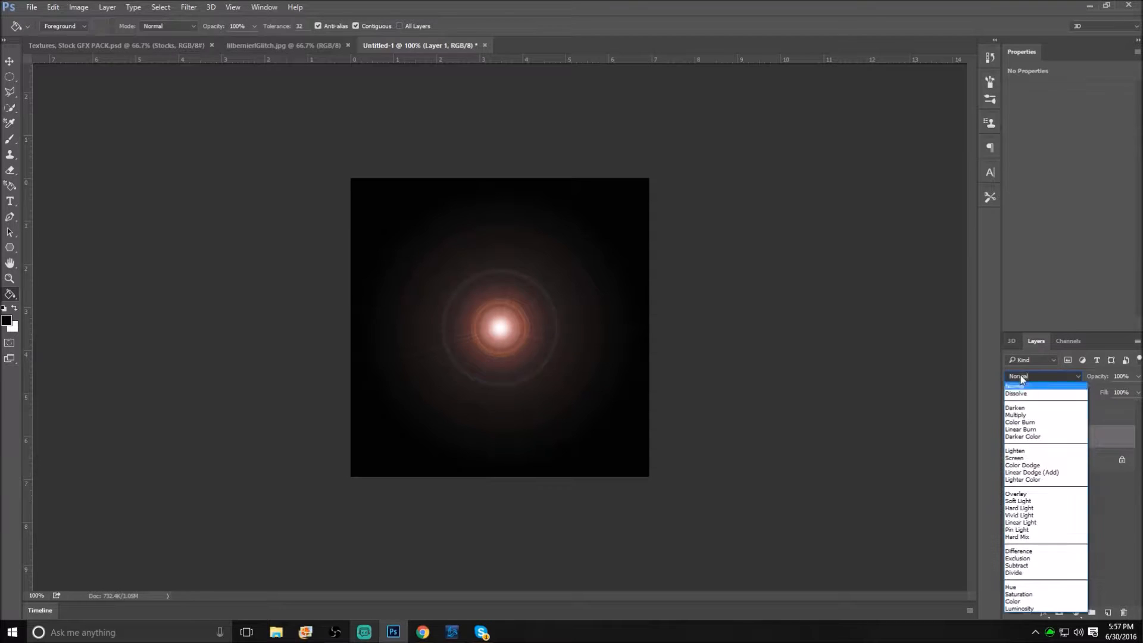
left_click(1040, 608)
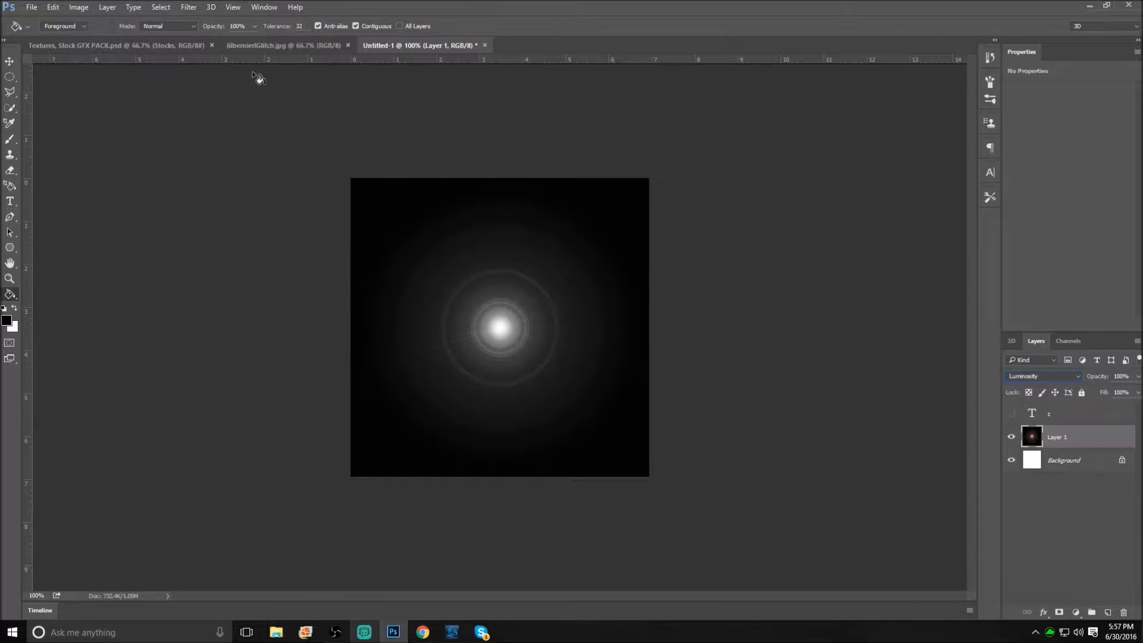
Step: Apply the Glass filter with Tiny Lens texture to the flare layer, using distortion 13 and smoothness 2
left_click(188, 8)
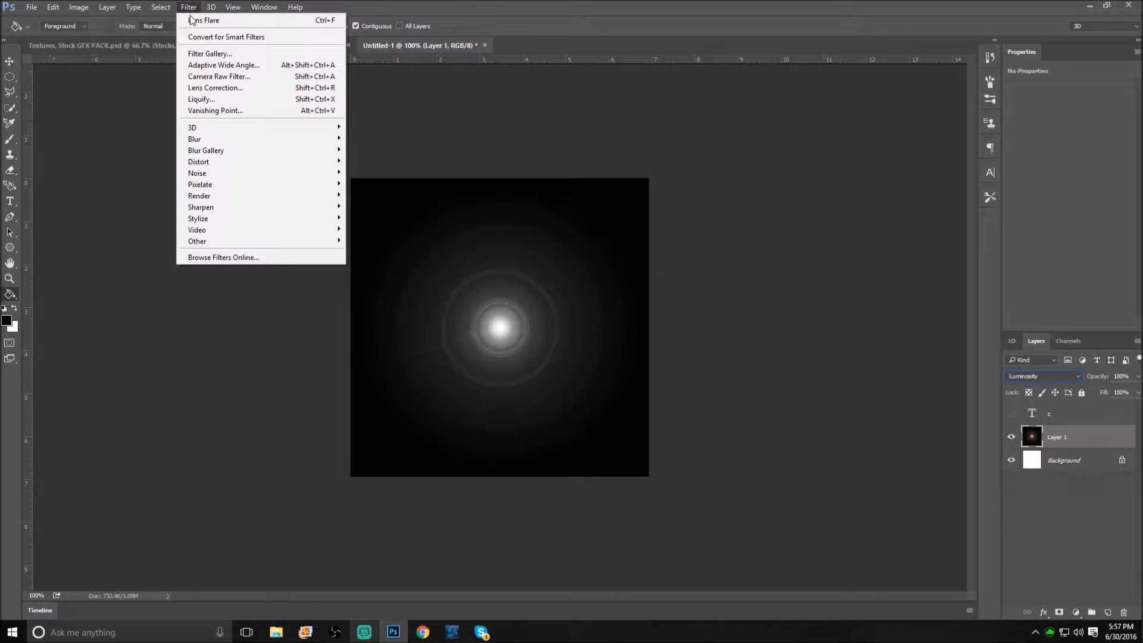
left_click(215, 54)
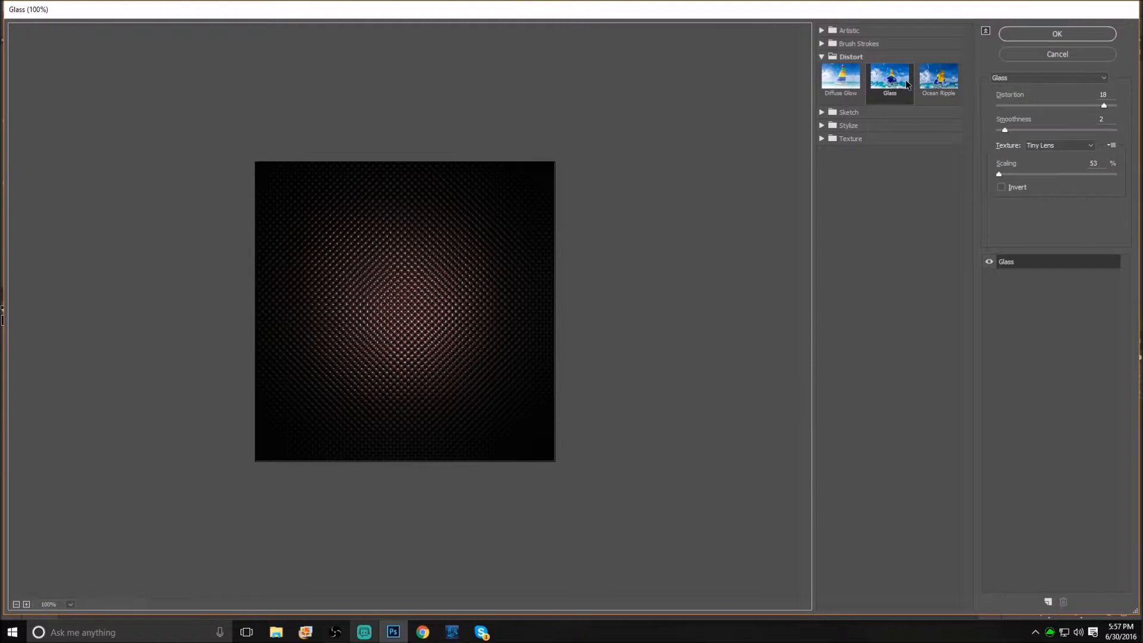
left_click(893, 83)
left_click_drag(1101, 107, 1080, 107)
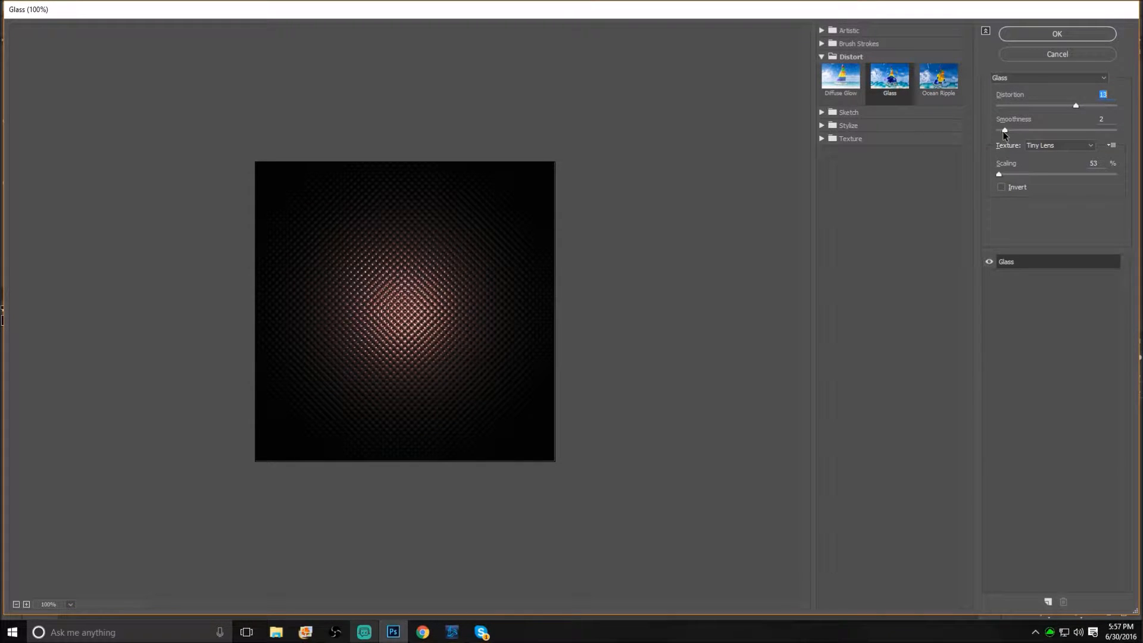
left_click_drag(1002, 133, 1006, 137)
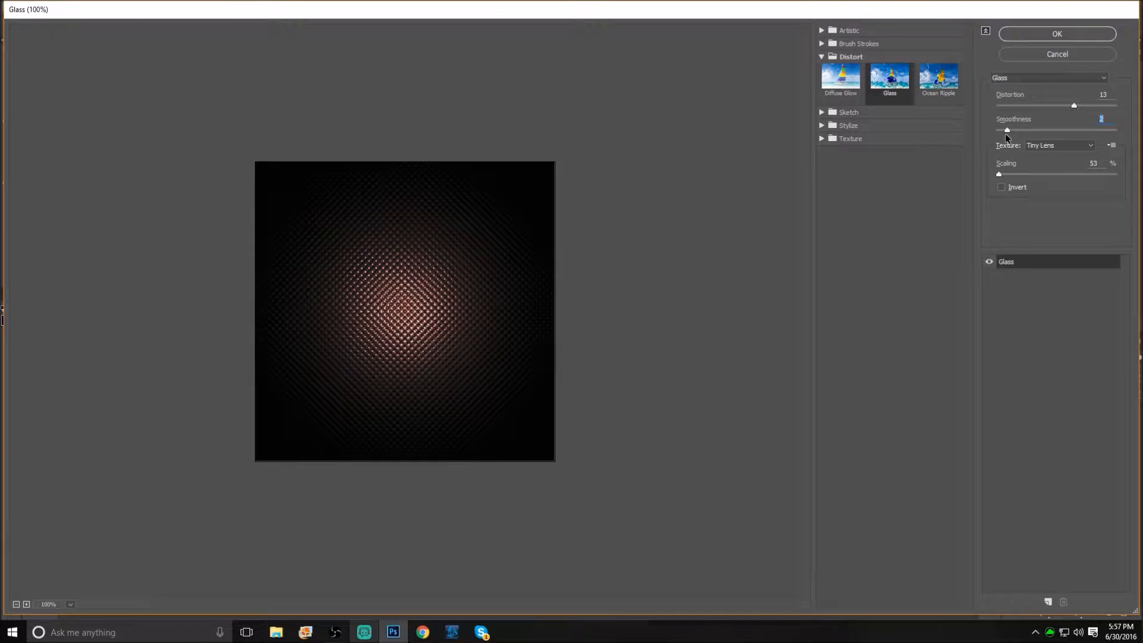
left_click(1037, 33)
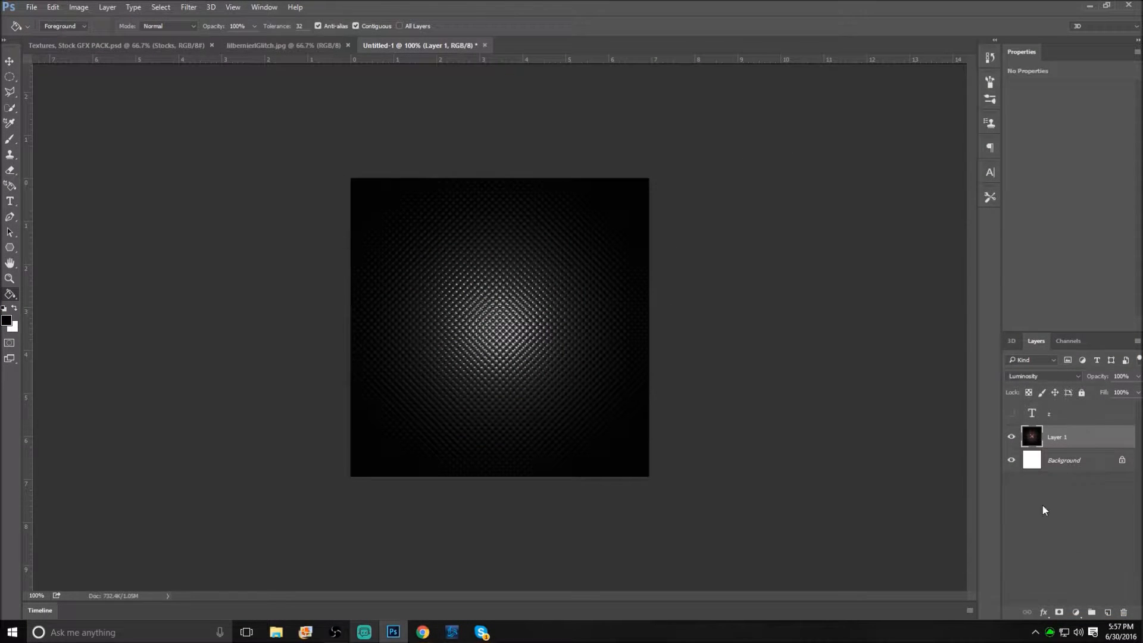
Step: Show the Z text layer again and enlarge the letter proportionally to about 110%
left_click(1011, 414)
left_click(1060, 420)
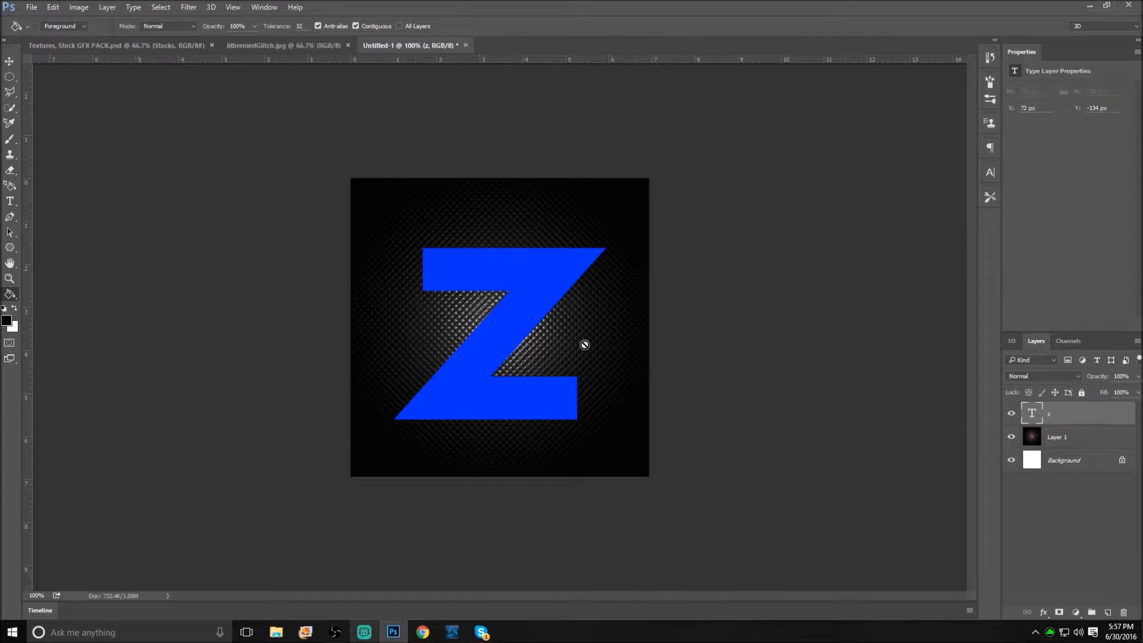
key("ctrl+t")
left_click_drag(605, 98, 616, 77)
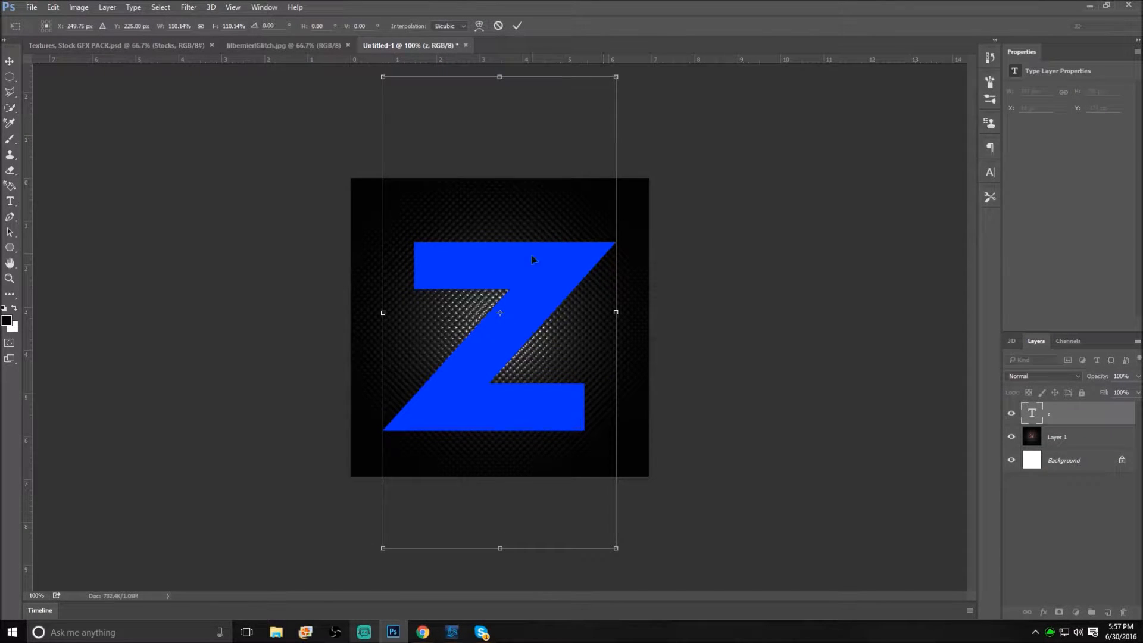
key("g")
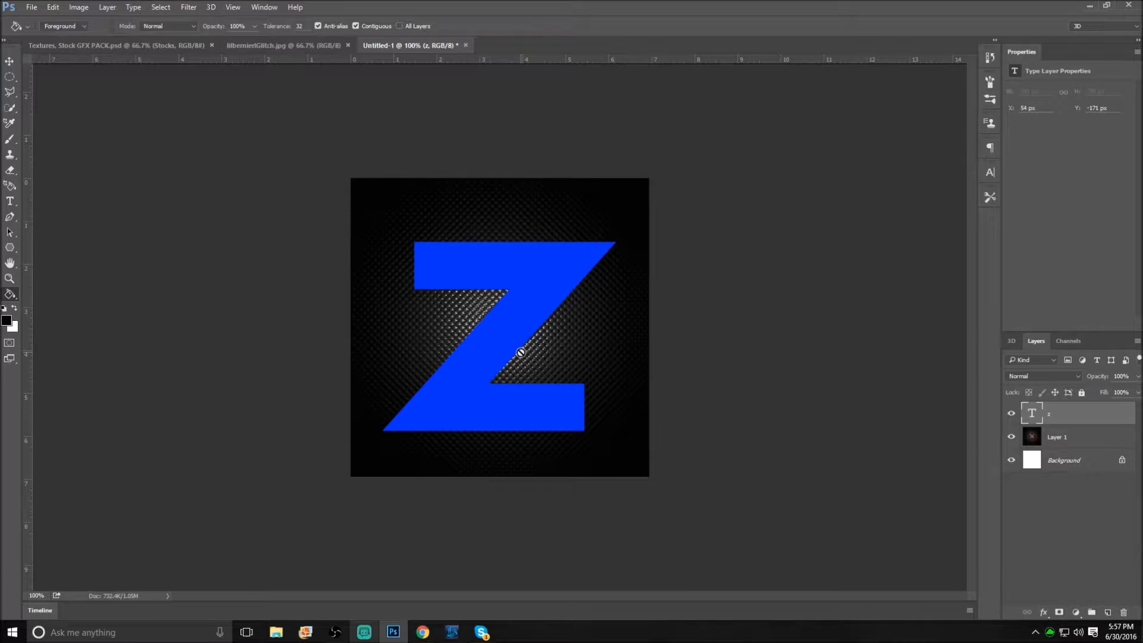
left_click(1022, 419, "ctrl")
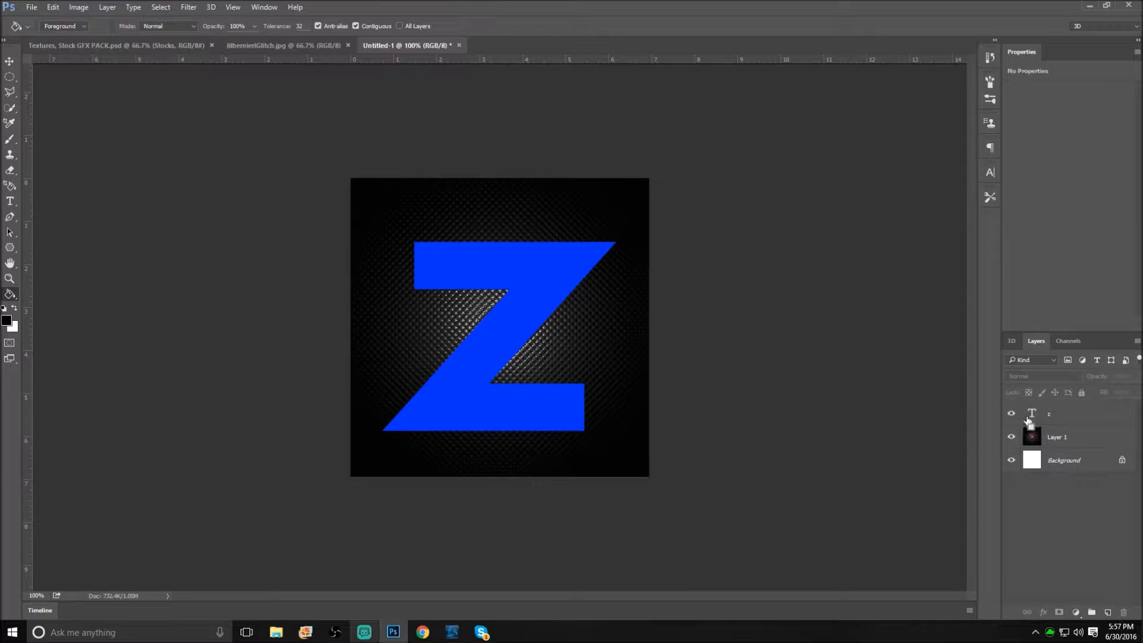
left_click(1032, 417, "ctrl")
left_click(7, 63)
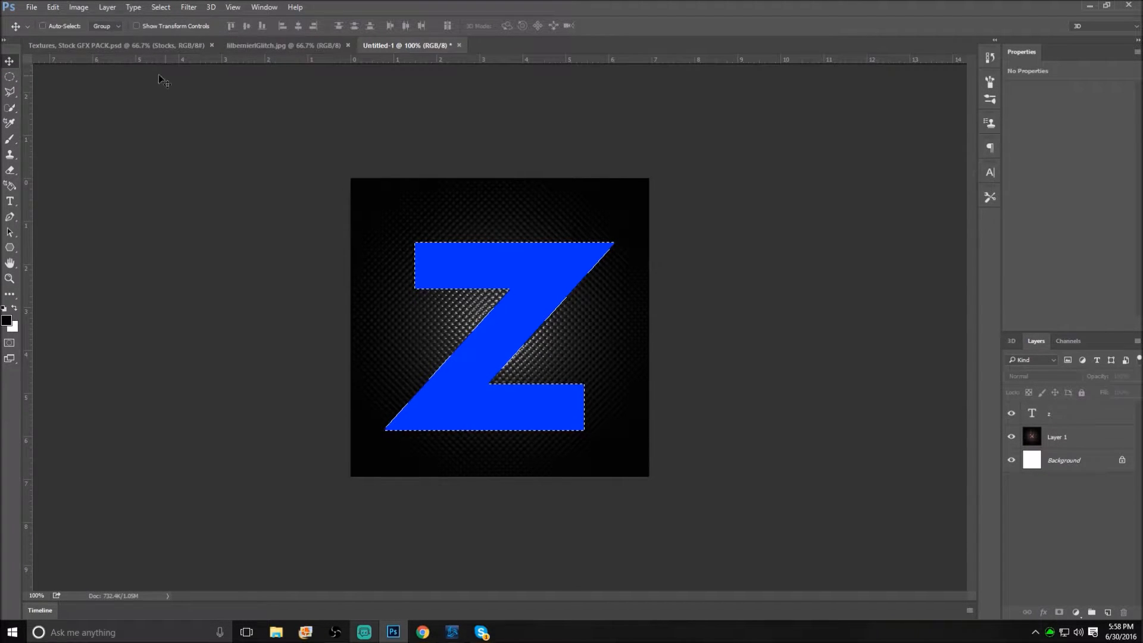
left_click(1059, 413)
right_click(506, 303)
left_click(8, 77)
left_click(9, 78)
right_click(508, 268)
left_click(8, 61)
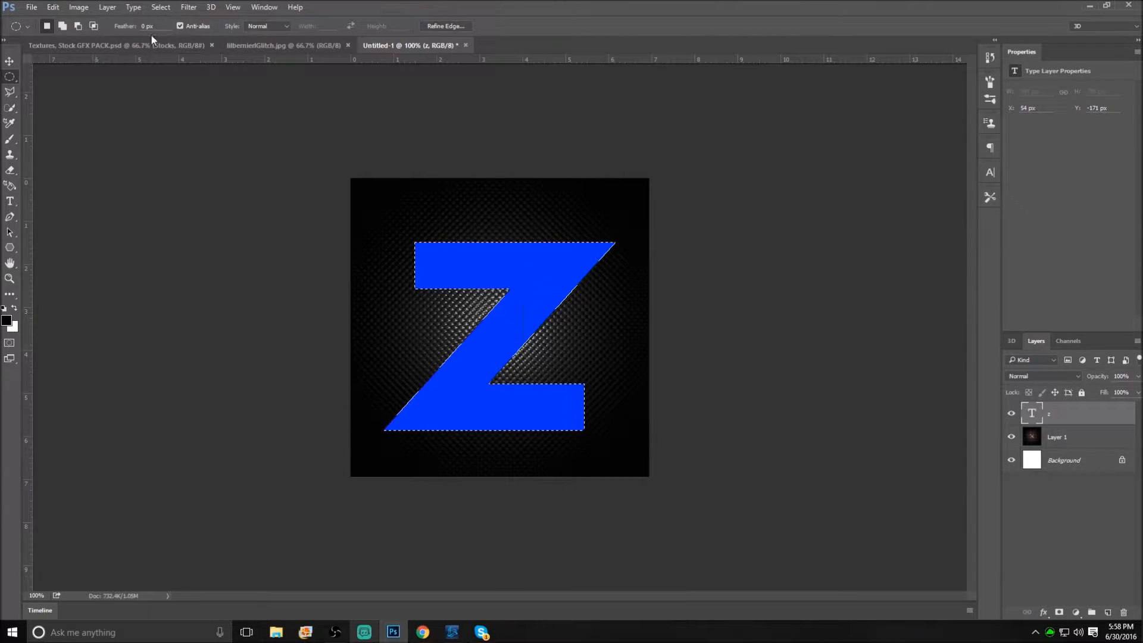
right_click(527, 247)
left_click(547, 266)
Step: Move the blue Z straight up by about 15 px
left_click(9, 62)
left_click_drag(517, 270, 519, 261)
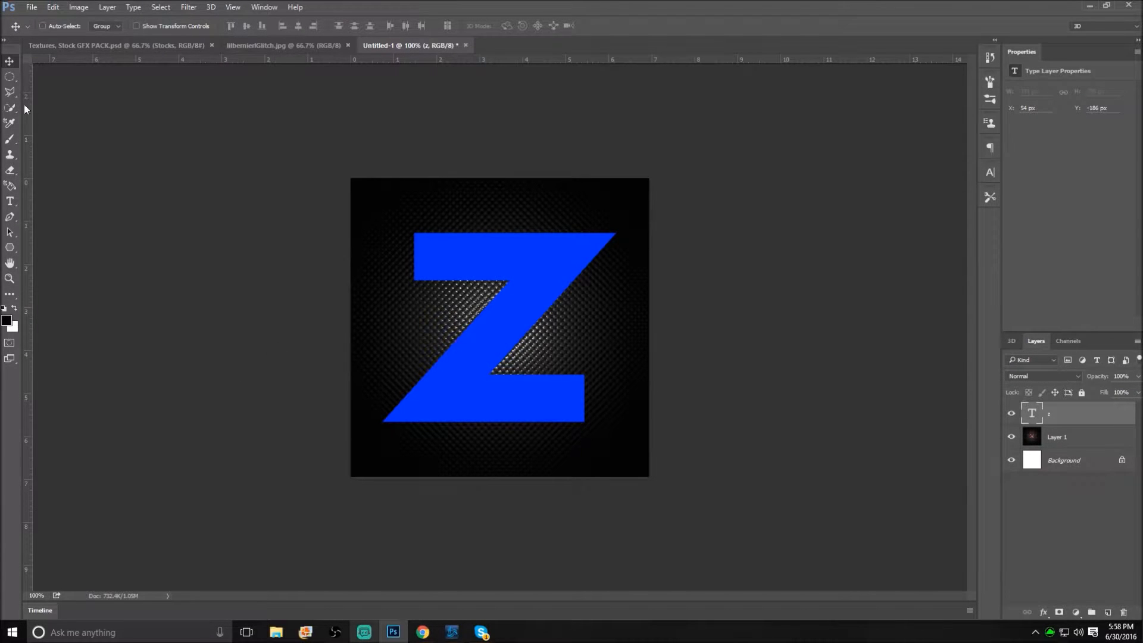
left_click(10, 77)
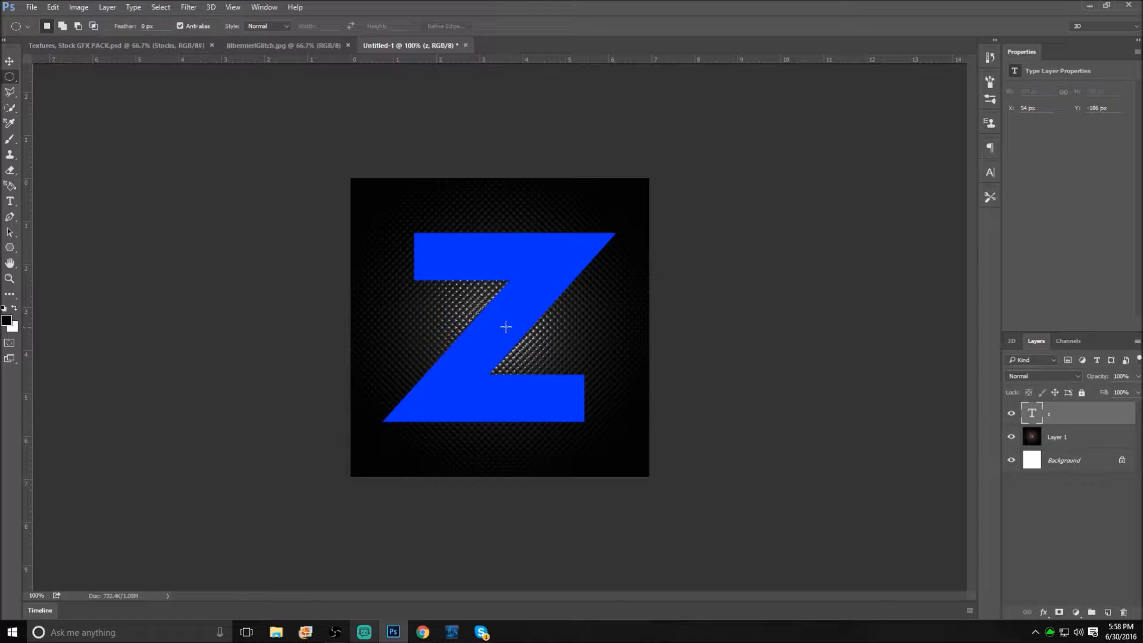
left_click(6, 61)
left_click_drag(524, 313, 526, 313)
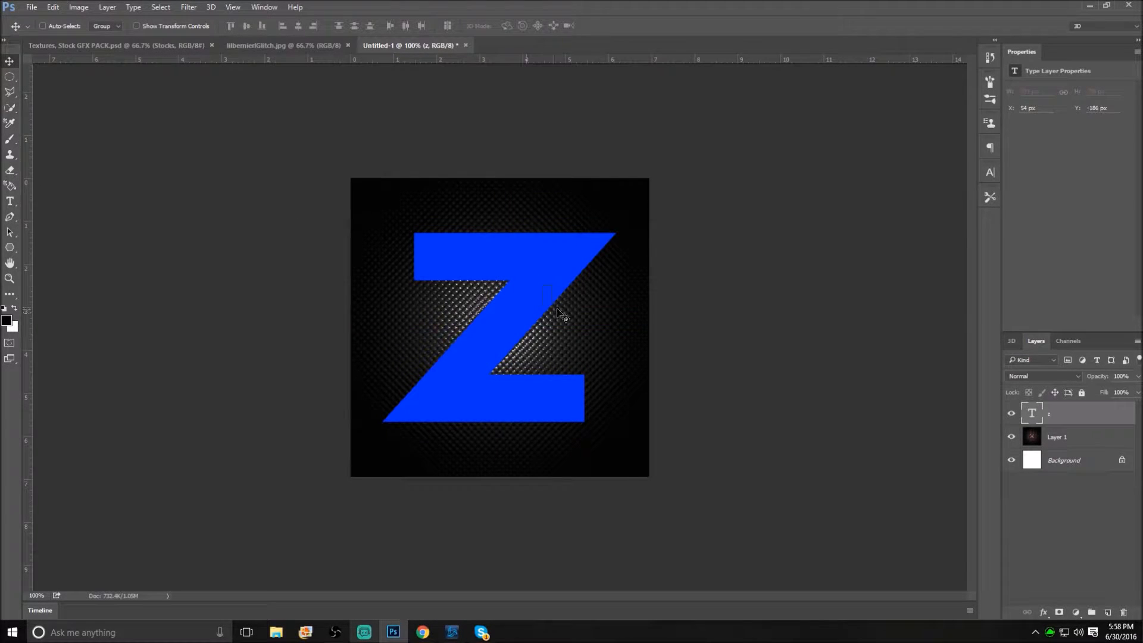
Step: Draw a large circular selection centered on the canvas, with the corners of the Z extending past it
left_click(10, 76)
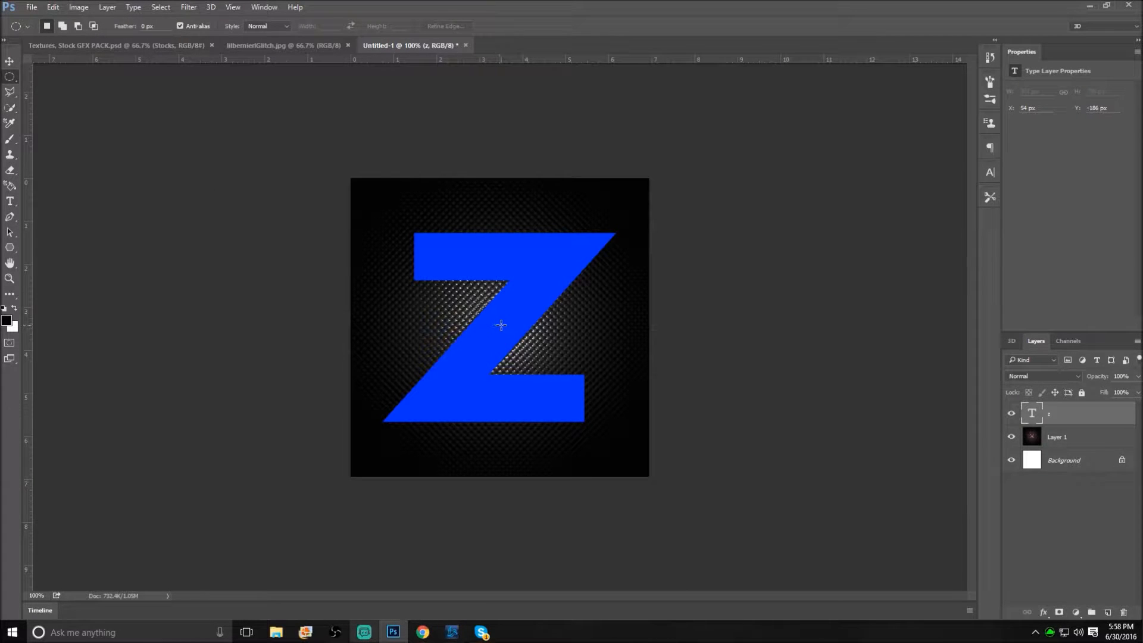
left_click_drag(510, 325, 645, 455)
left_click(550, 401)
left_click_drag(500, 328, 664, 454)
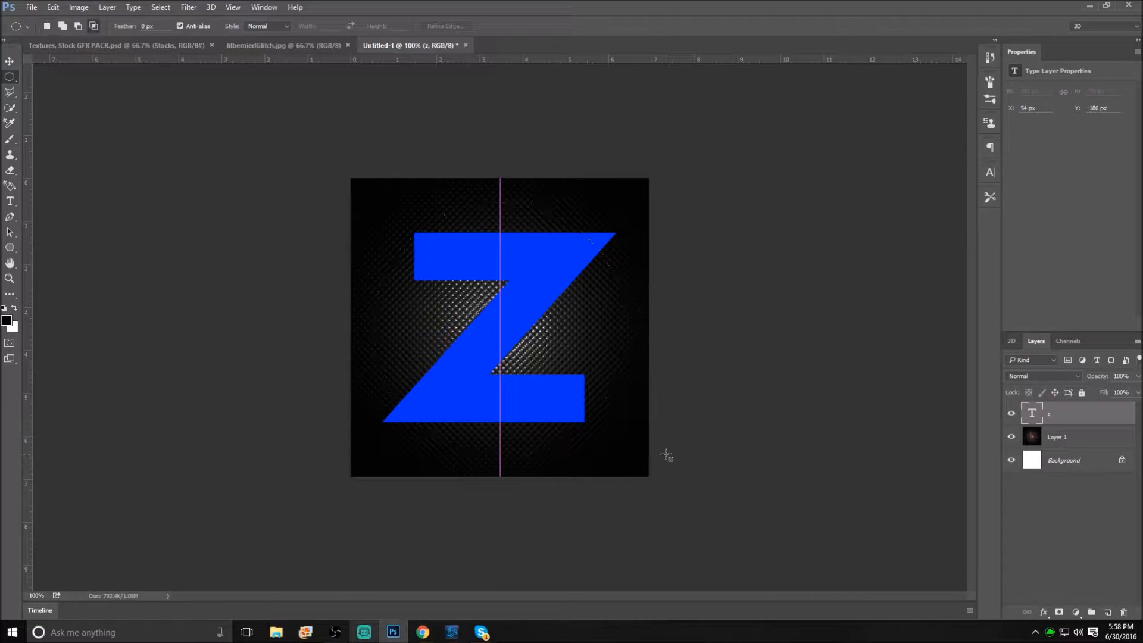
left_click_drag(508, 338, 508, 336)
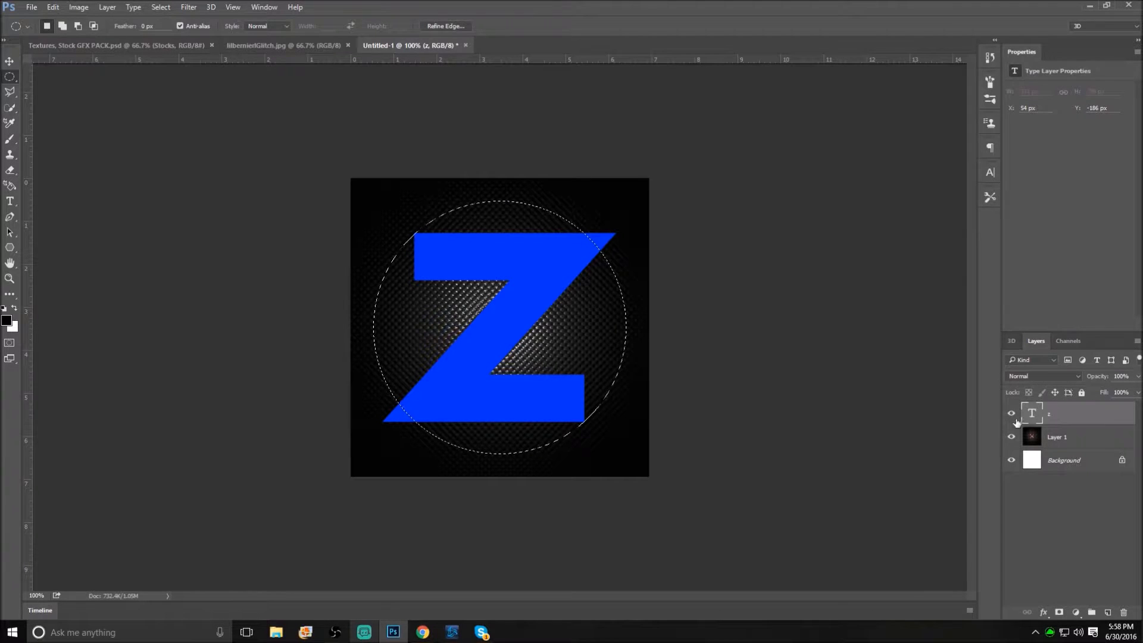
Step: Add a new layer above the Z and outline the circular selection with a centered 20 px black stroke
left_click(1107, 612)
right_click(484, 277)
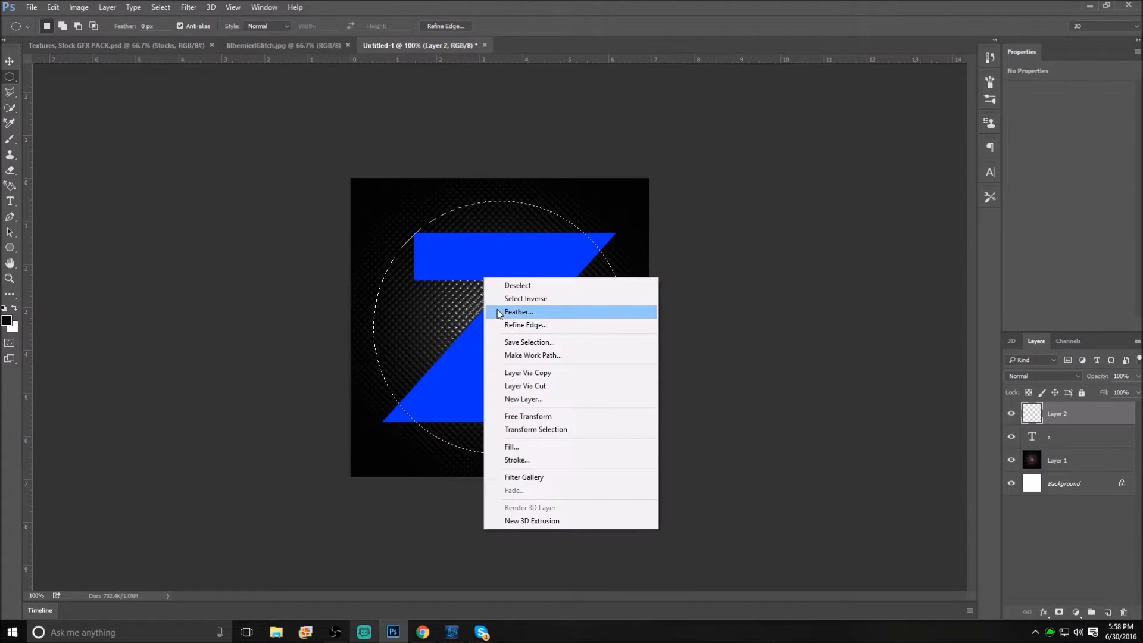
left_click(514, 460)
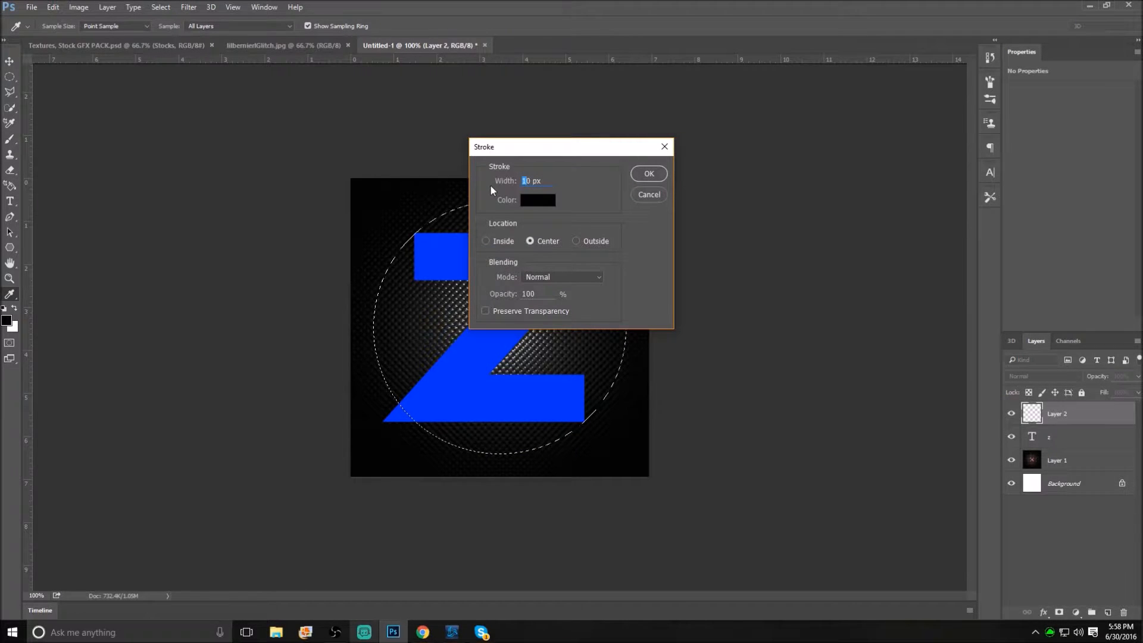
type("20")
left_click(642, 175)
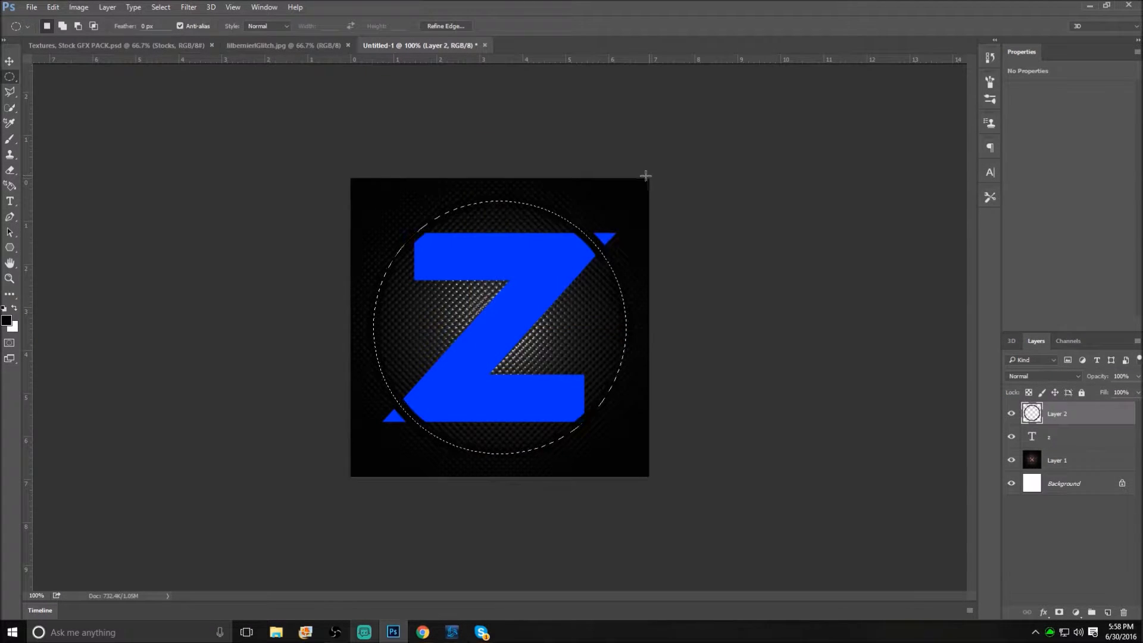
Step: Undo the black stroke while keeping the new layer and the circular selection
key("ctrl+d")
key("ctrl+z")
key("ctrl+alt+z")
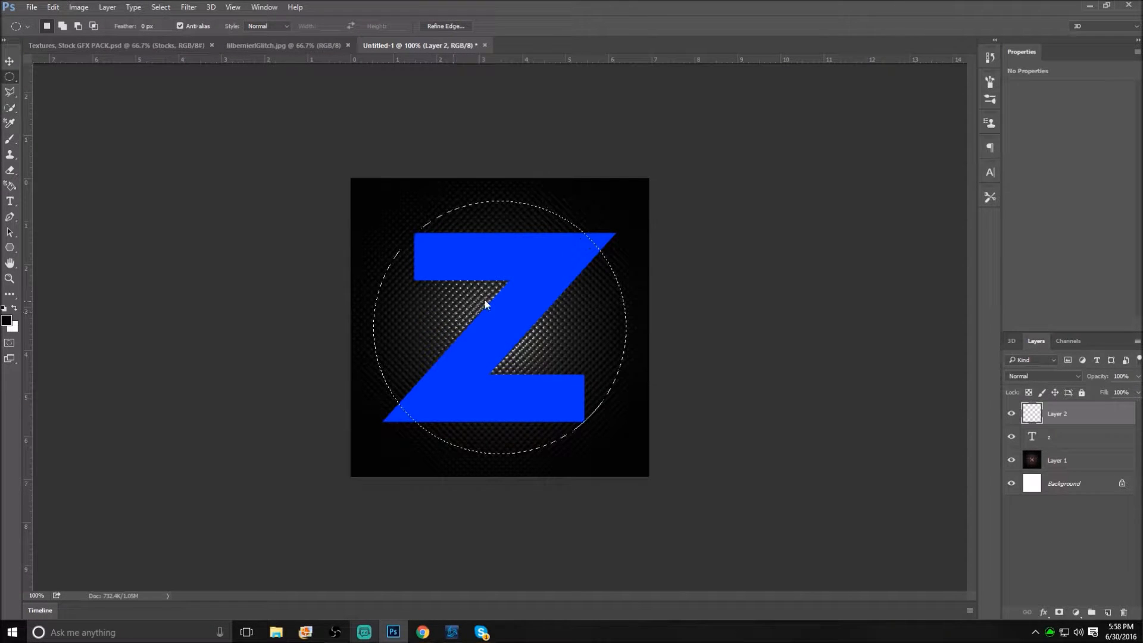
right_click(482, 298)
left_click(526, 471)
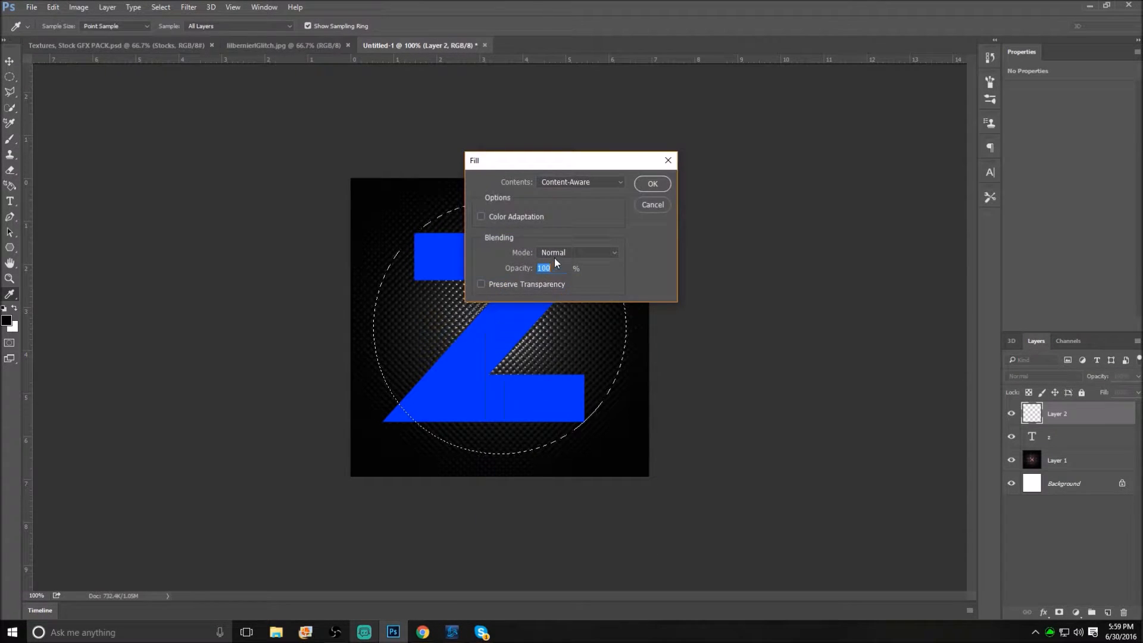
left_click(654, 205)
Step: Stroke the circular selection with a centered 20 px line in the Z's blue (002aff), and clear the selection
right_click(482, 312)
left_click(540, 491)
left_click(538, 200)
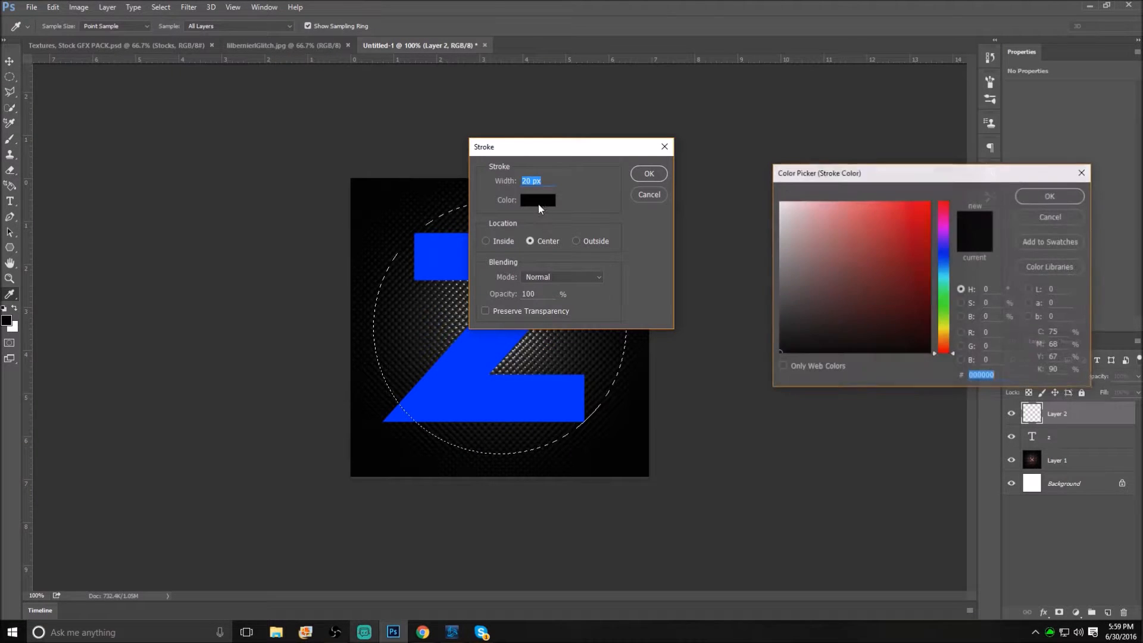
left_click(433, 393)
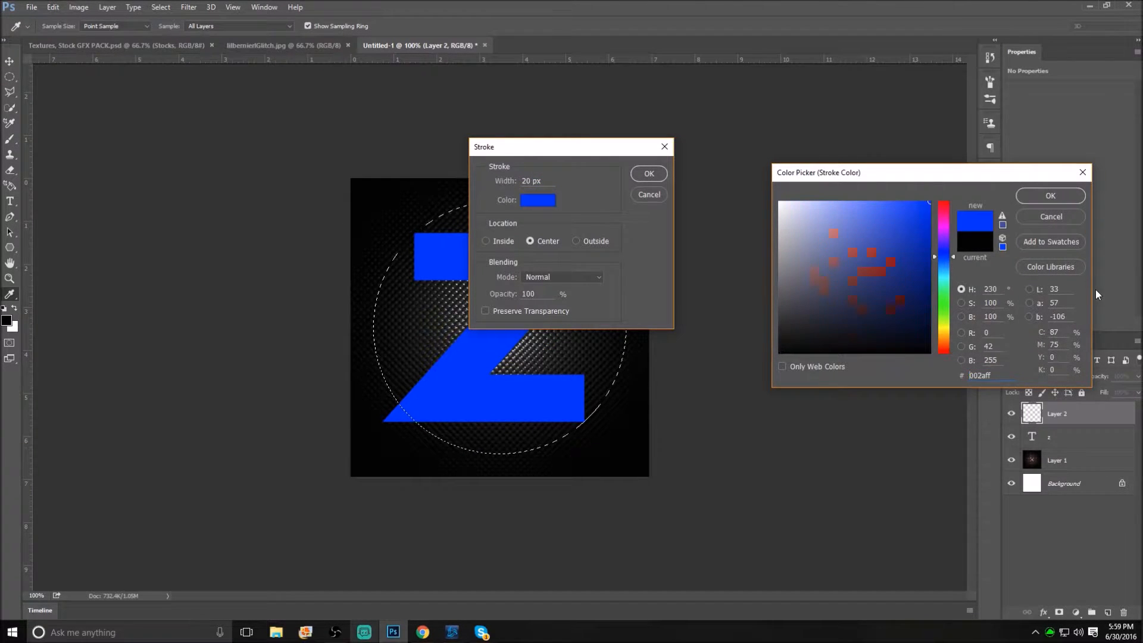
left_click(1048, 198)
left_click(649, 173)
key("ctrl+d")
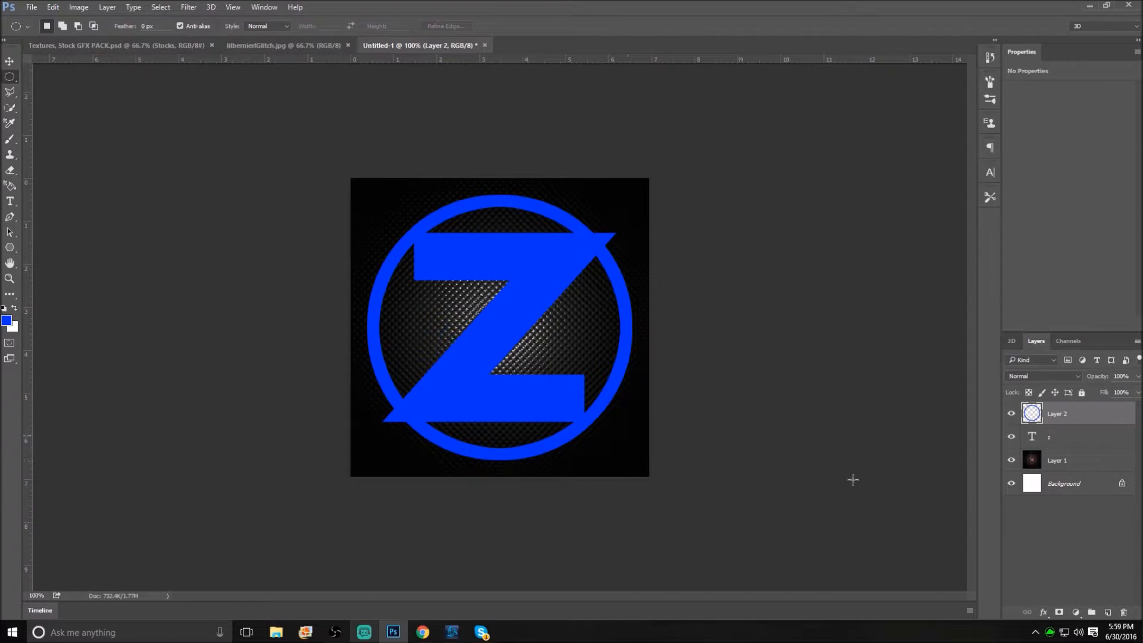
Step: Cut the ring away where it crosses the Z's upper-right tip using a polygonal selection, leaving a thin gap, and deselect
key("l")
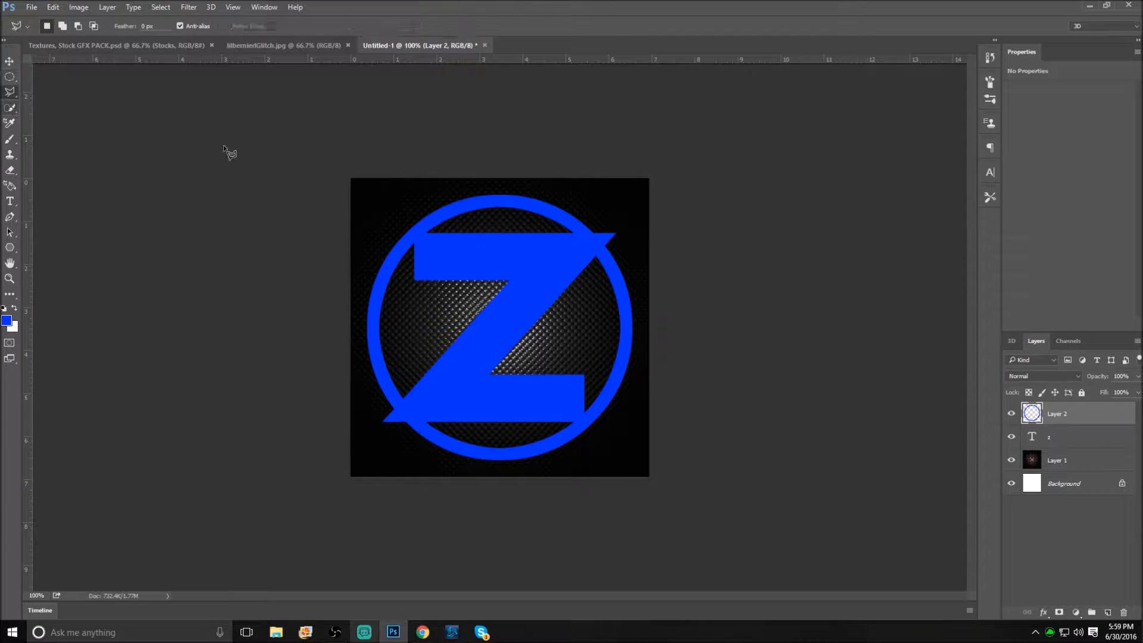
scroll(625, 254, "up", 3)
left_click(411, 177)
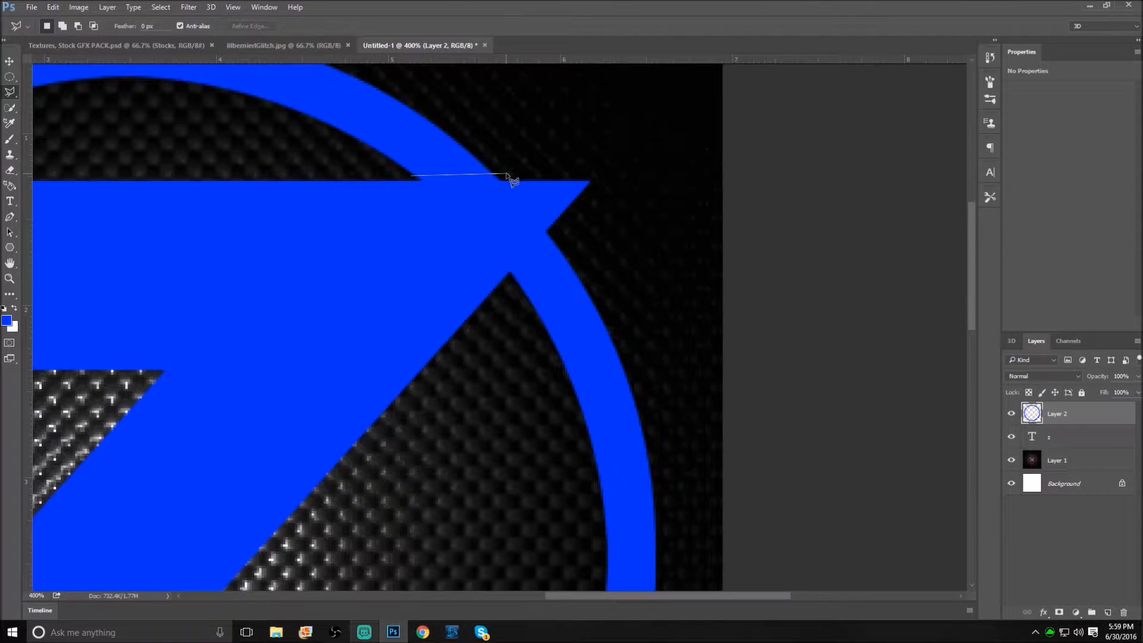
left_click(506, 174)
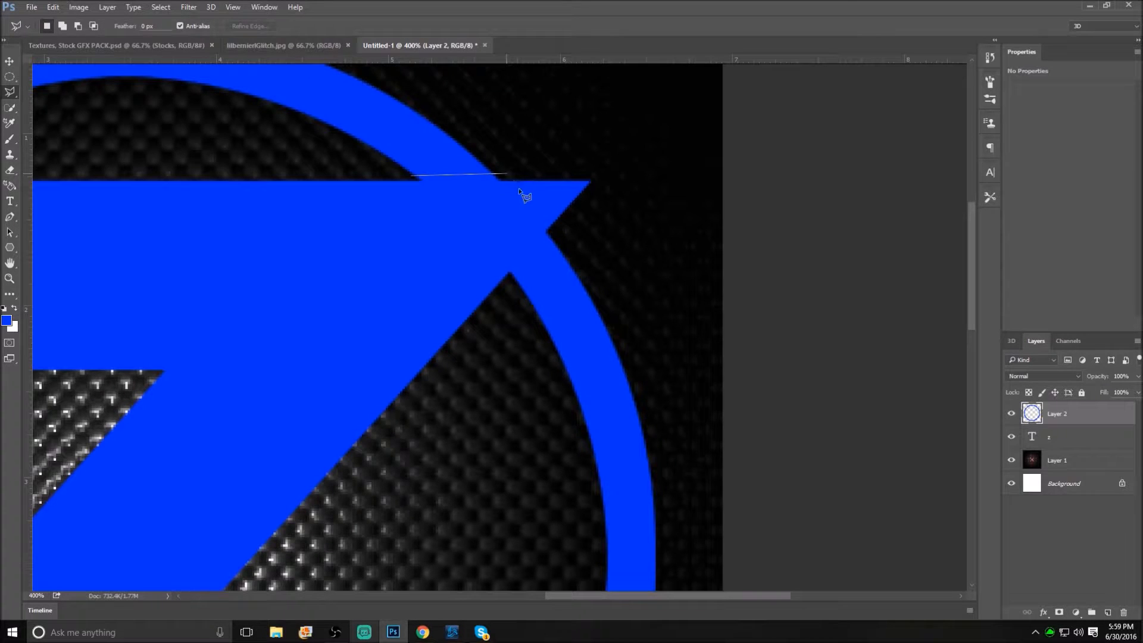
left_click(555, 228)
left_click(508, 281)
left_click(412, 177)
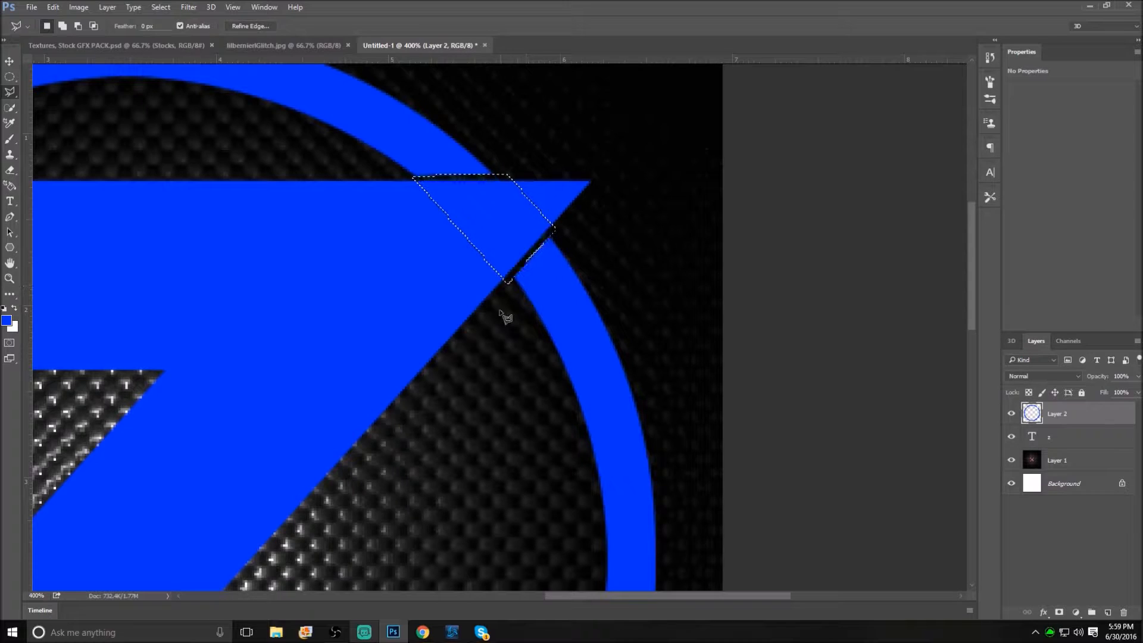
right_click(493, 231)
left_click(506, 238)
Step: Cut the ring away where it crosses the Z's lower-left tip using a polygonal selection, leaving a thin gap, and deselect
key("ctrl+0")
scroll(396, 439, "up", 5)
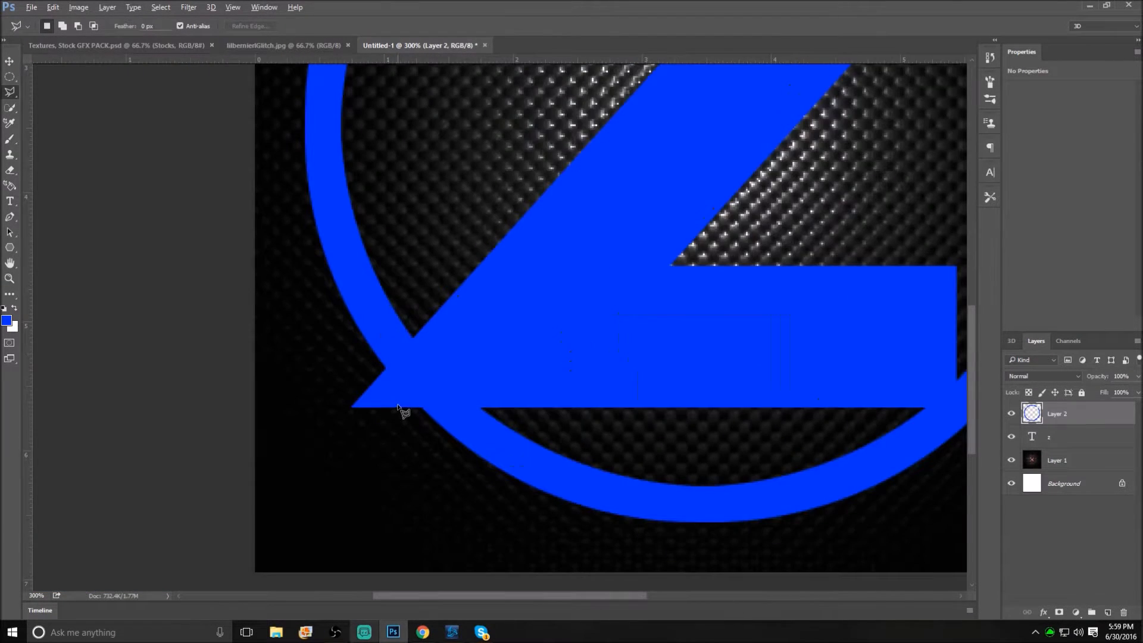
scroll(397, 407, "up", 1)
left_click(419, 309)
left_click(367, 362)
left_click(422, 414)
left_click(520, 414)
left_click(419, 310)
key("Delete")
right_click(438, 363)
left_click(476, 370)
Step: Remove the part of the ring overlapping the Z's lower-right corner with a polygonal selection, and deselect
key("ctrl+1")
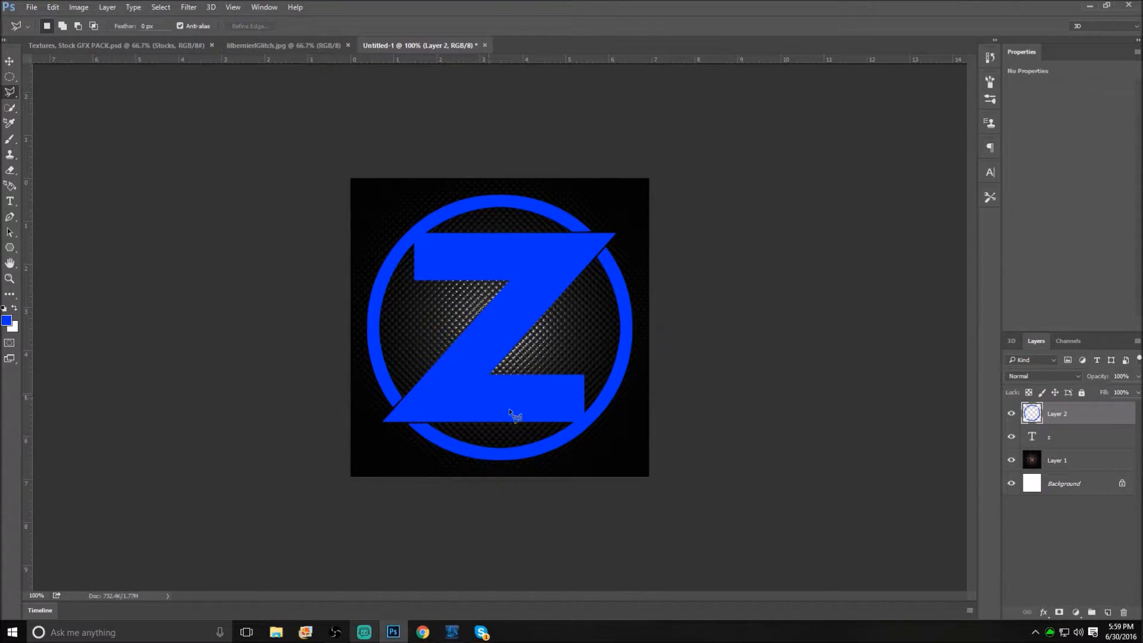
scroll(586, 431, "up", 5)
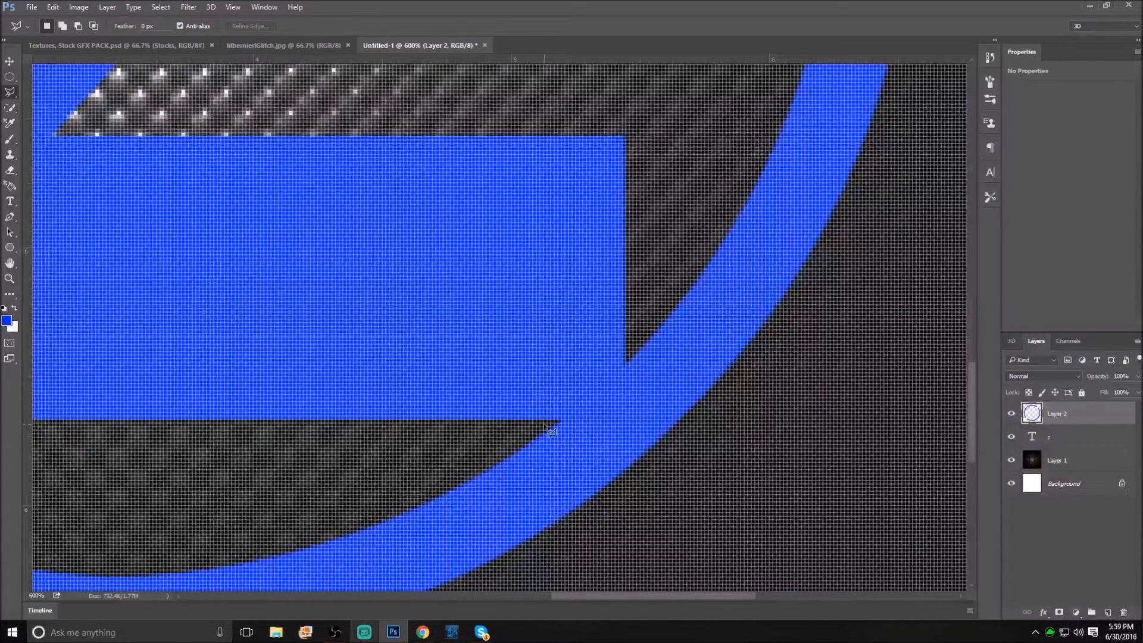
left_click(556, 423)
left_click(632, 356)
left_click(555, 425)
right_click(592, 402)
left_click(632, 158)
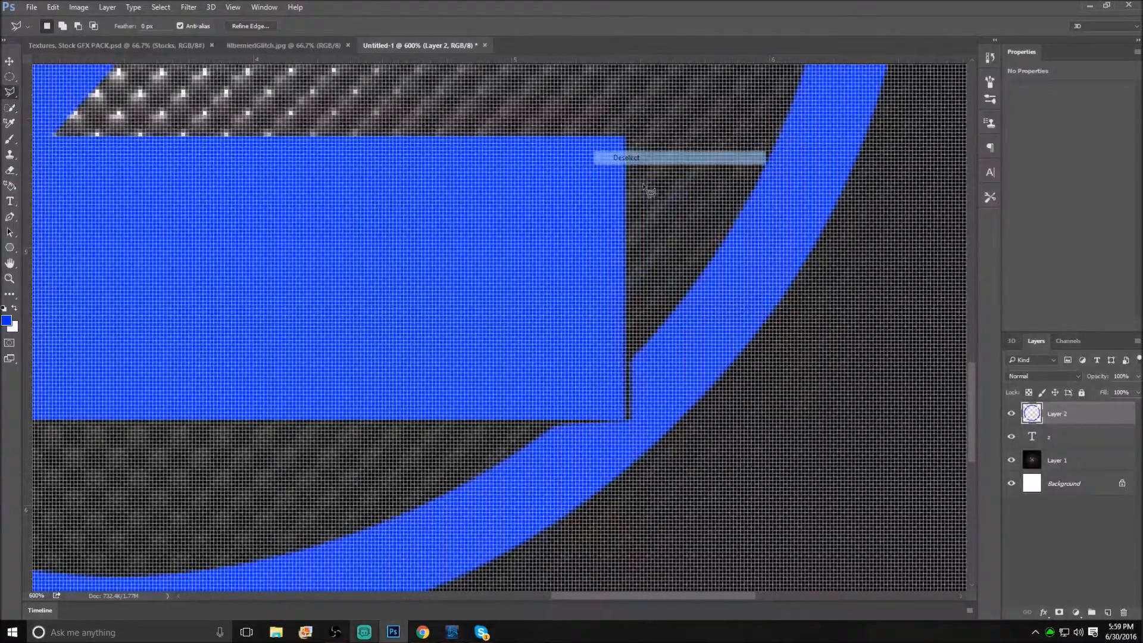
Step: Bring back the lower-right corner selection, nudge it slightly down to widen the gap beneath the Z, and deselect
scroll(595, 462, "down", 2)
scroll(595, 462, "up", 2)
key("ctrl+z")
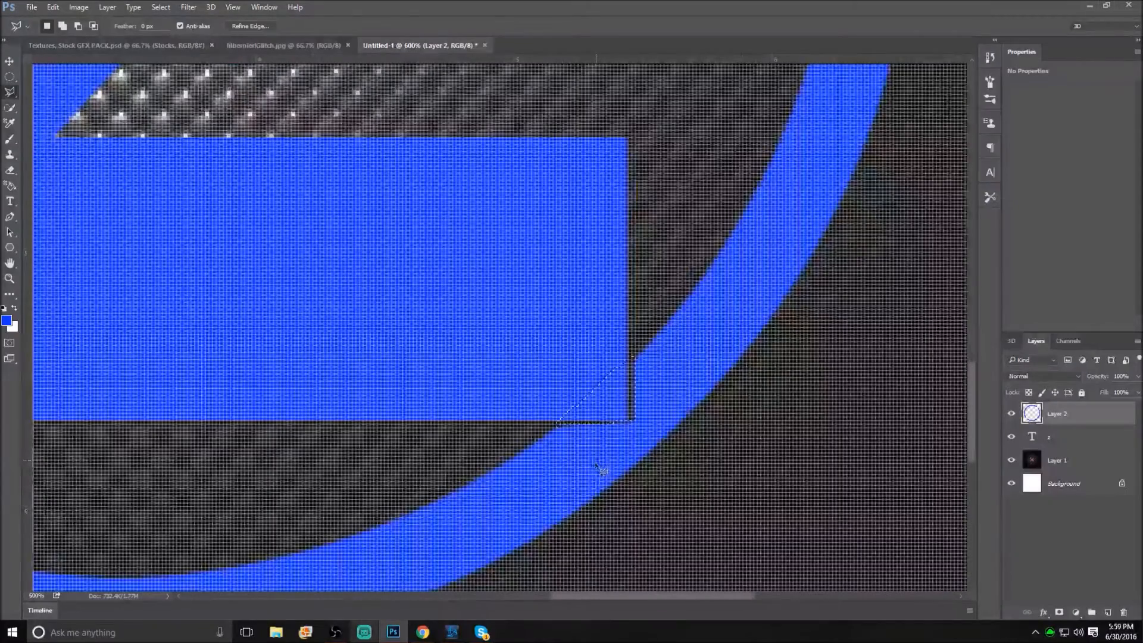
left_click_drag(605, 413, 606, 415)
right_click(607, 410)
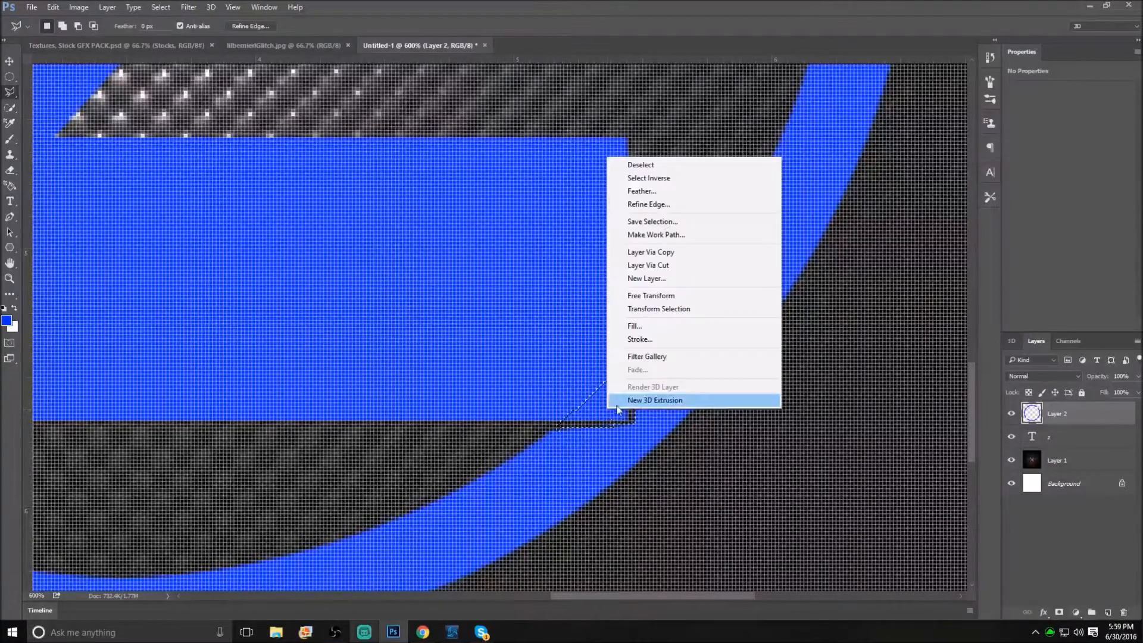
left_click(649, 178)
scroll(619, 384, "down", 5)
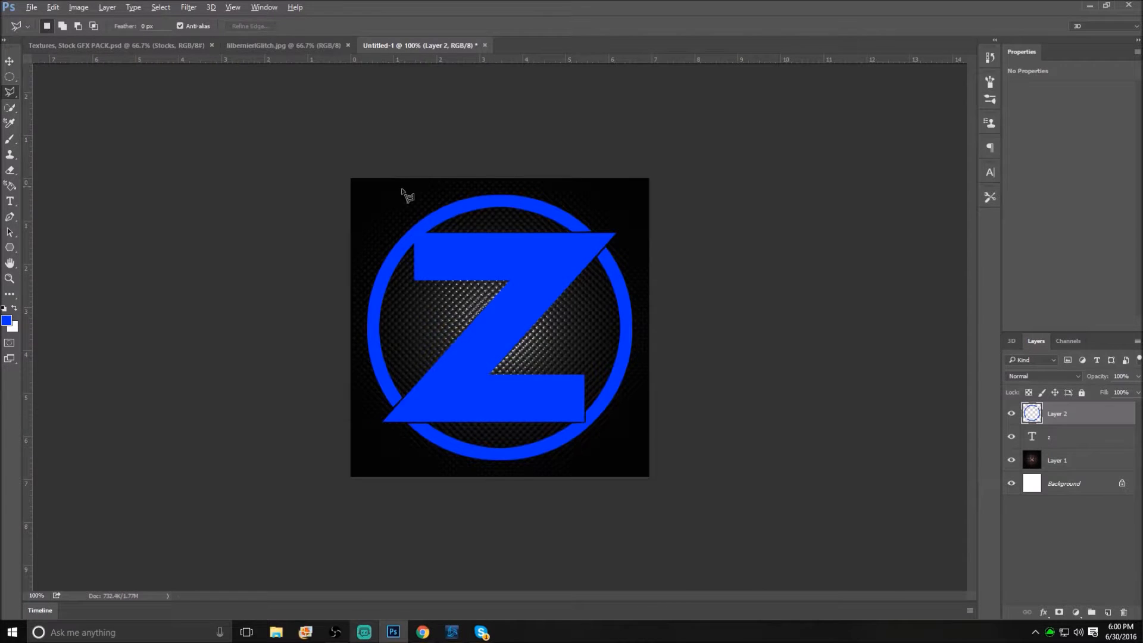
Step: Cut a thin gap into the ring around the Z's upper-left corner using a polygonal selection, and deselect
scroll(408, 202, "up", 5)
scroll(428, 368, "up", 1)
left_click(423, 367)
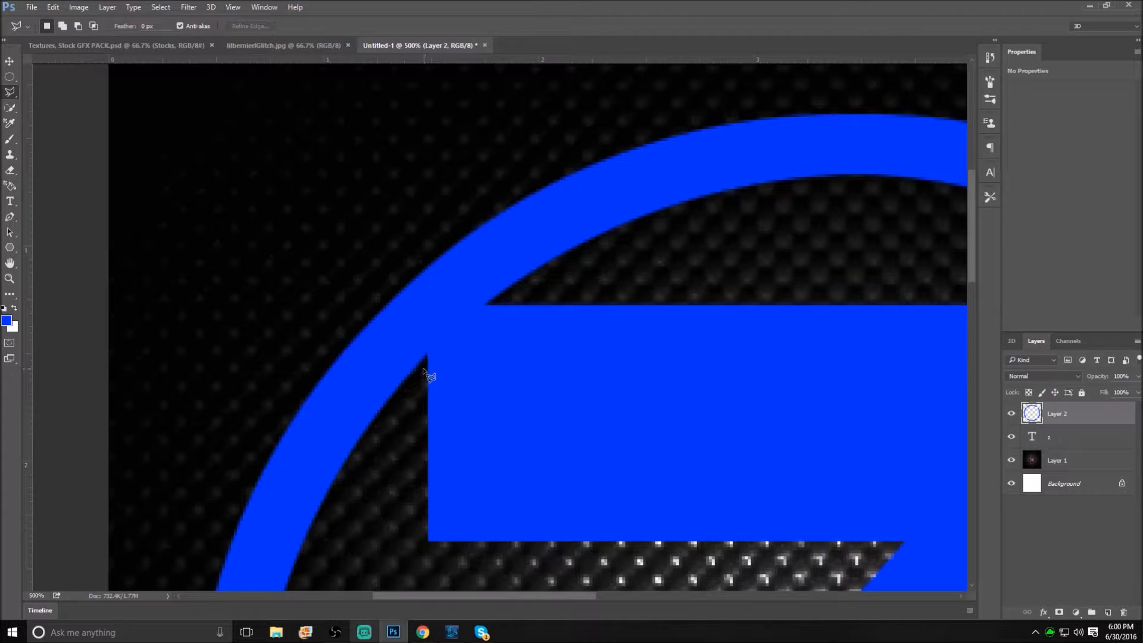
left_click(425, 302)
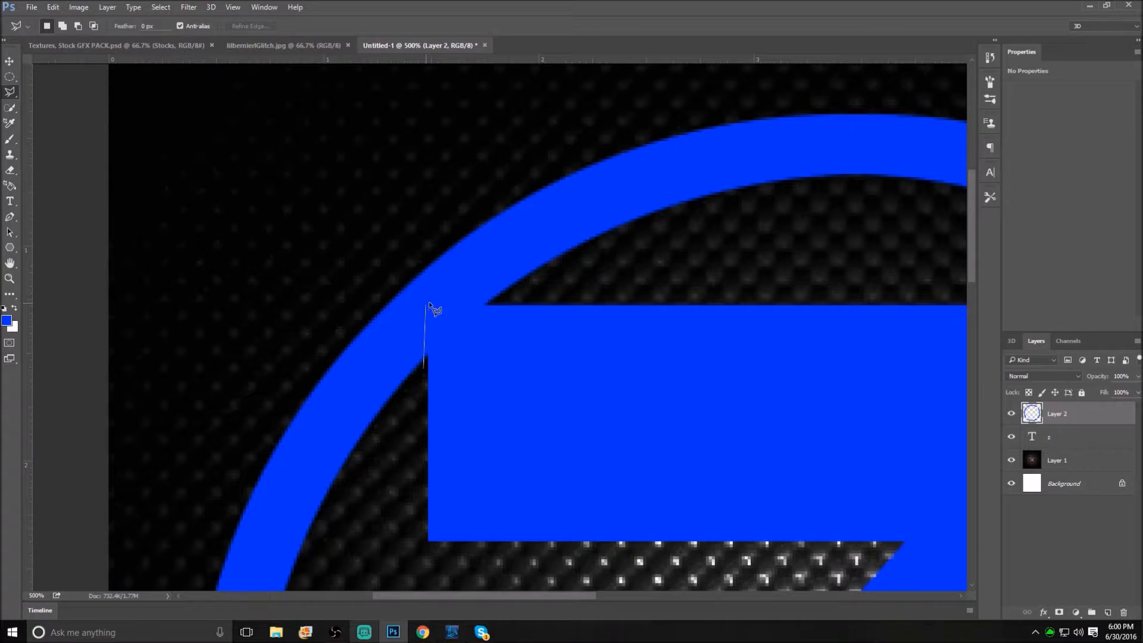
left_click(496, 305)
left_click(425, 364)
left_click_drag(451, 333, 446, 329)
right_click(460, 324)
left_click(460, 325)
scroll(446, 408, "down", 4)
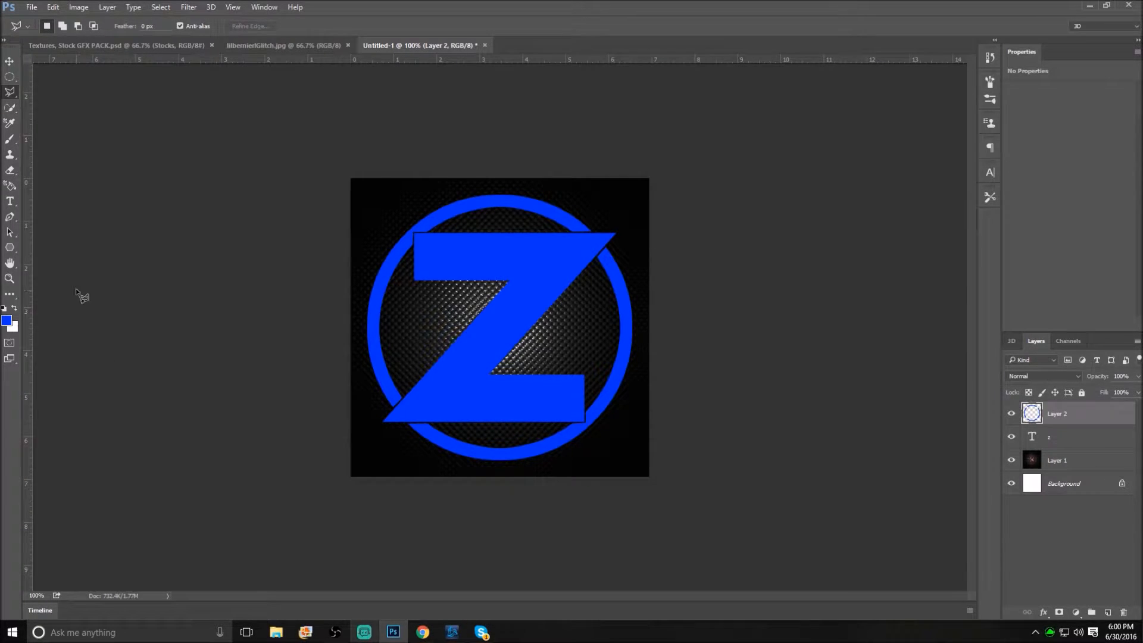
Step: Hide the Z text layer and make it the active layer
left_click(1011, 439)
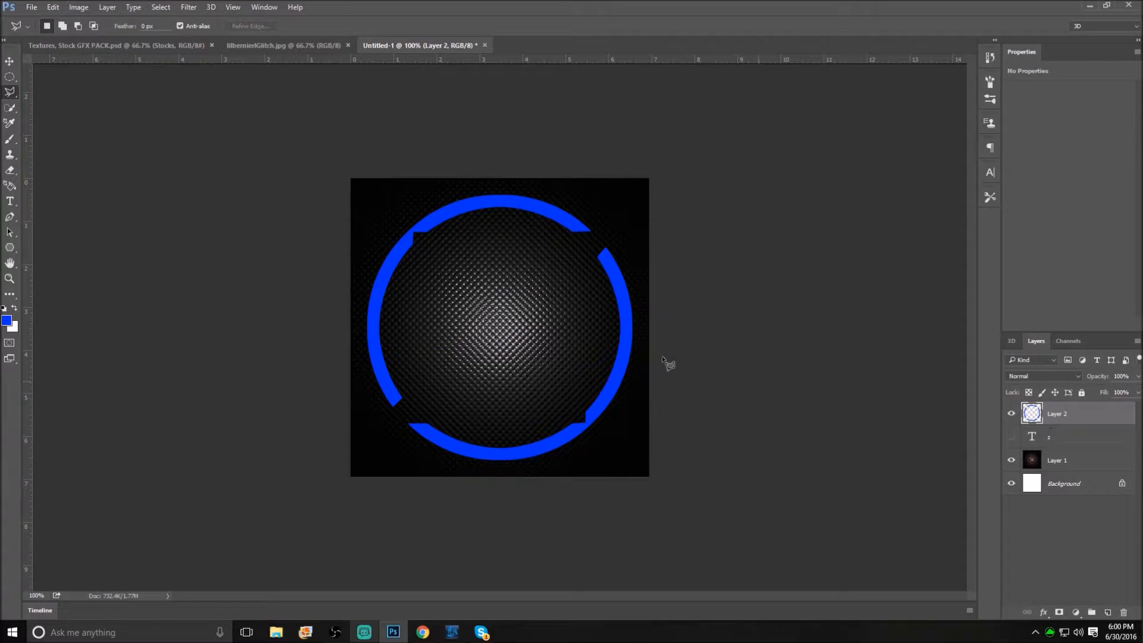
left_click(1071, 441)
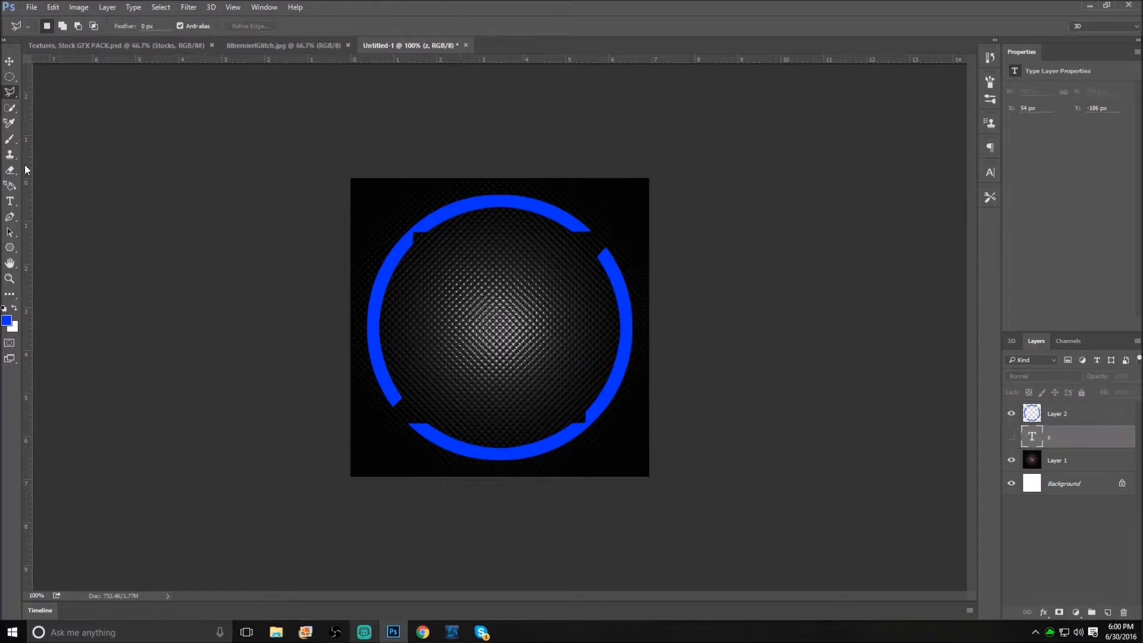
left_click(10, 201)
left_click(498, 359)
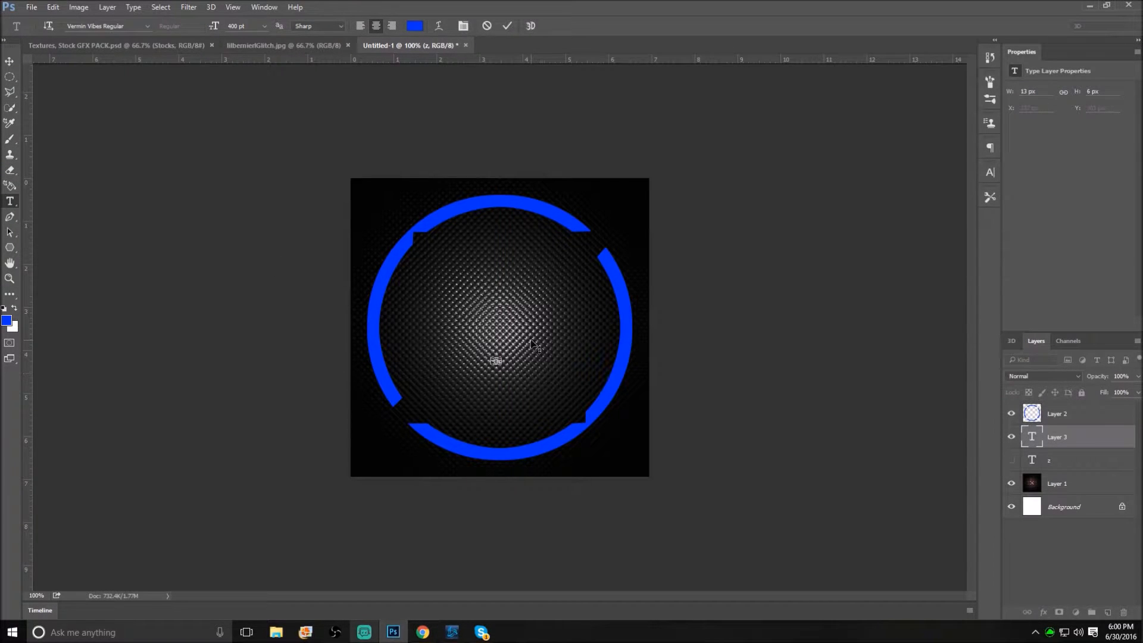
left_click(1058, 440)
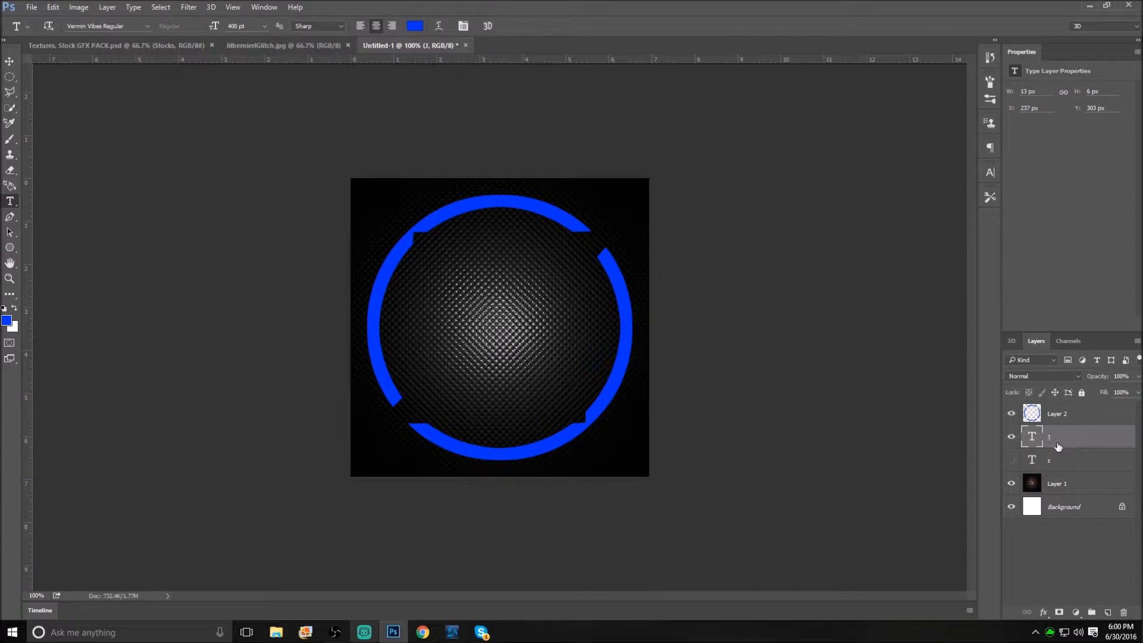
key("Delete")
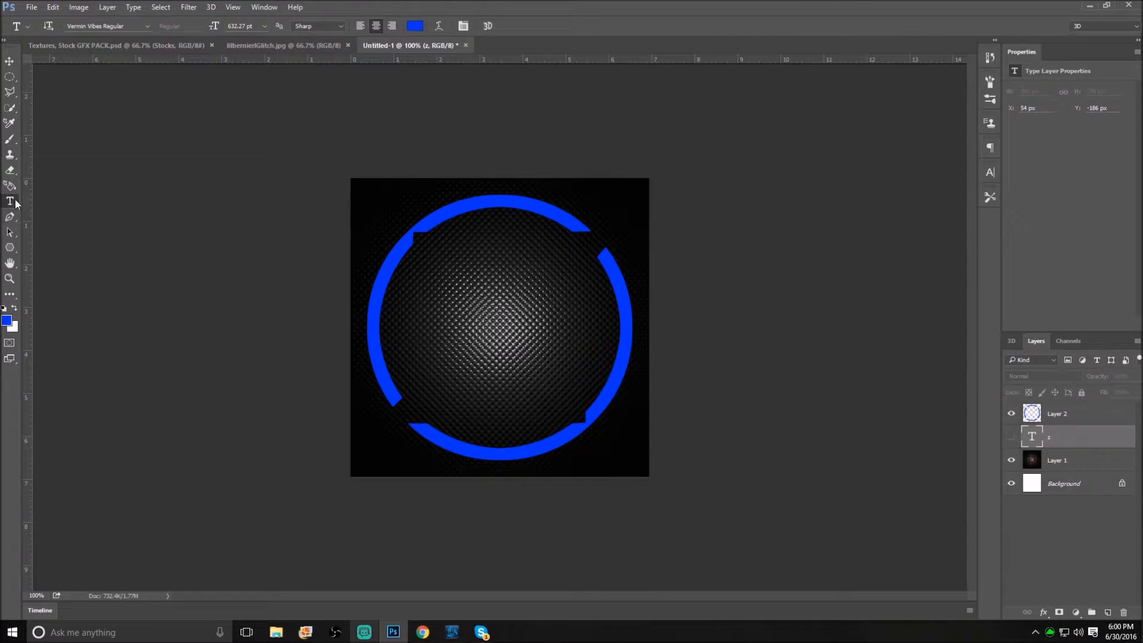
Step: Add a blue letter K inside the ring as a new text layer in 400 pt Vermin Vibes Regular
left_click(497, 354)
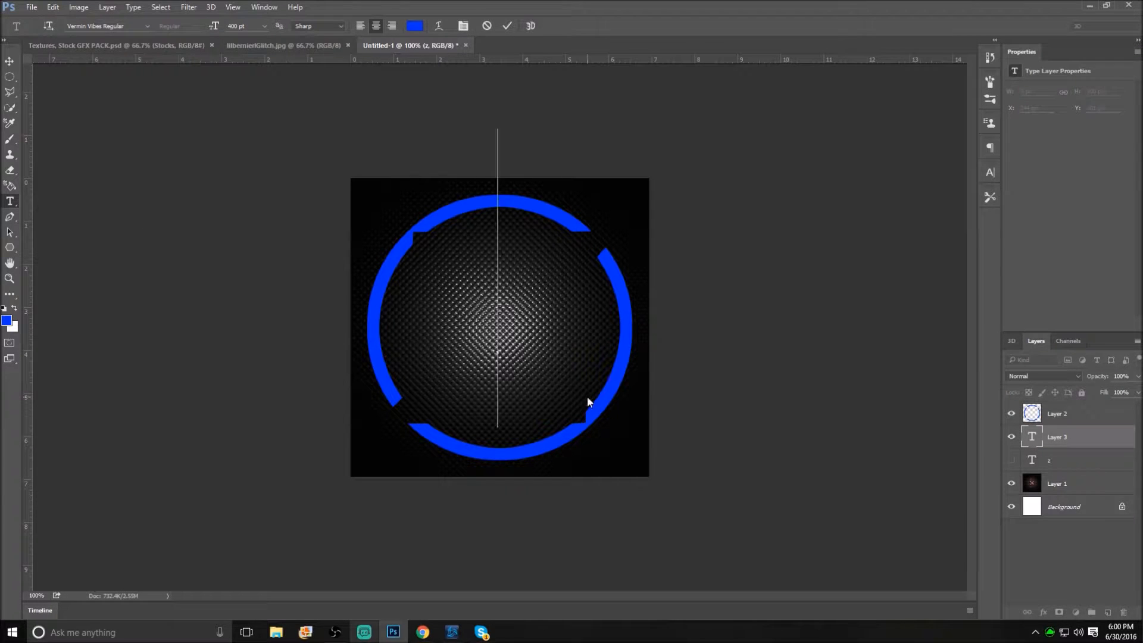
type("J")
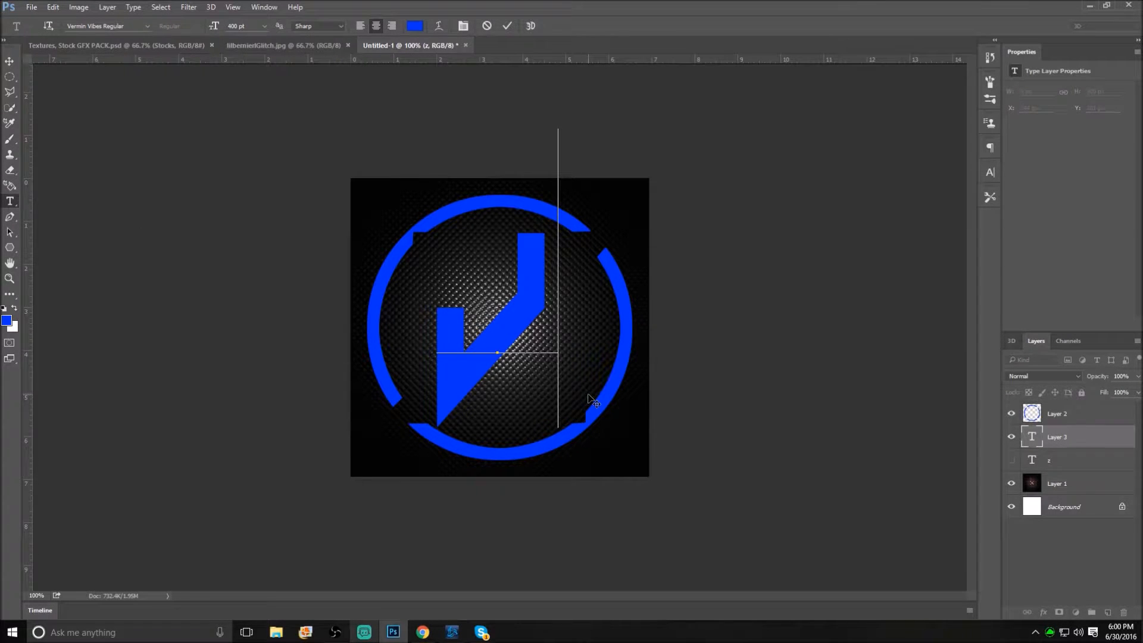
key("BackSpace")
type("K")
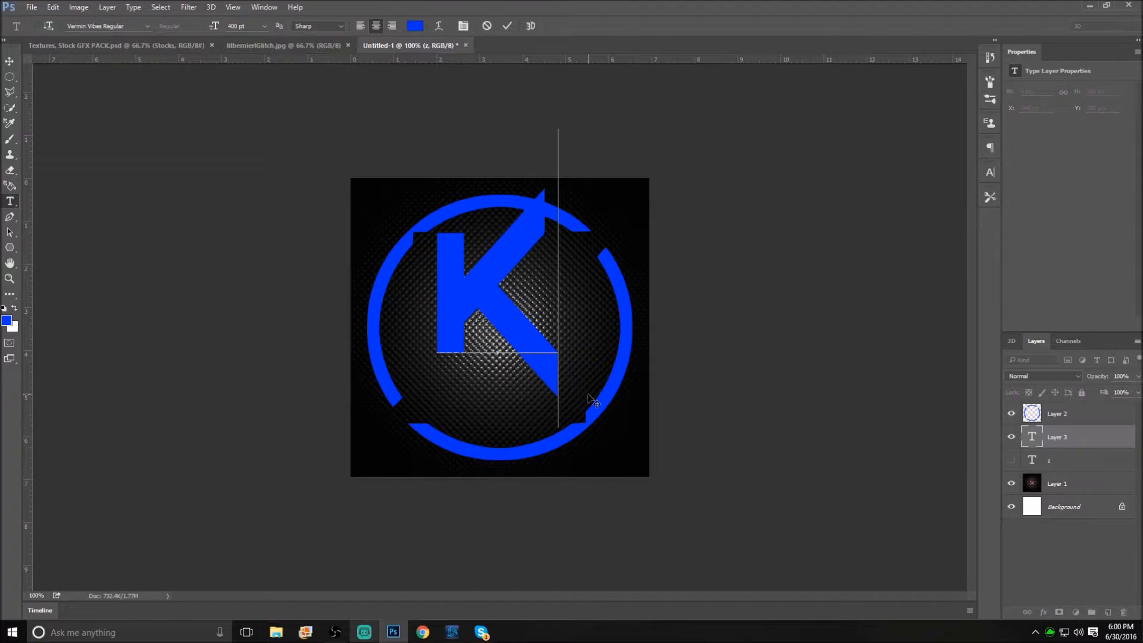
Step: Move the K down to the middle of the ring and enlarge it proportionally to about 125%
left_click(9, 61)
left_click_drag(490, 294, 491, 327)
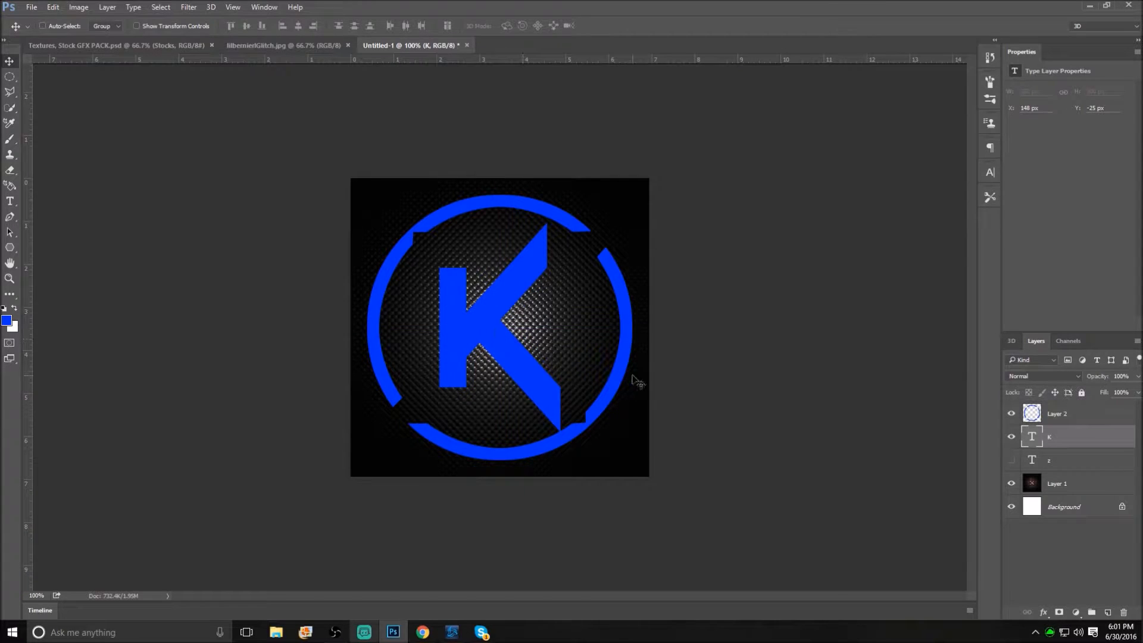
key("ctrl+t")
left_click_drag(562, 165, 597, 139)
key("Return")
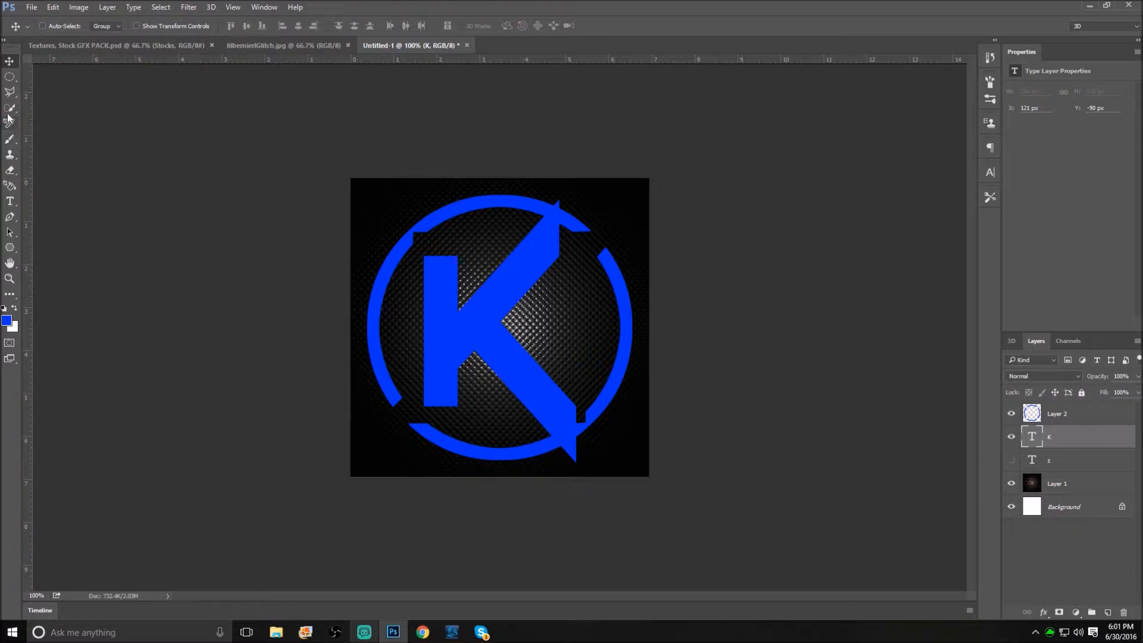
Step: Outline a thin L-shaped polygonal selection across the K's centre, from the lower inner corner to the inner corner between its arms
left_click(9, 92)
scroll(444, 323, "up", 2)
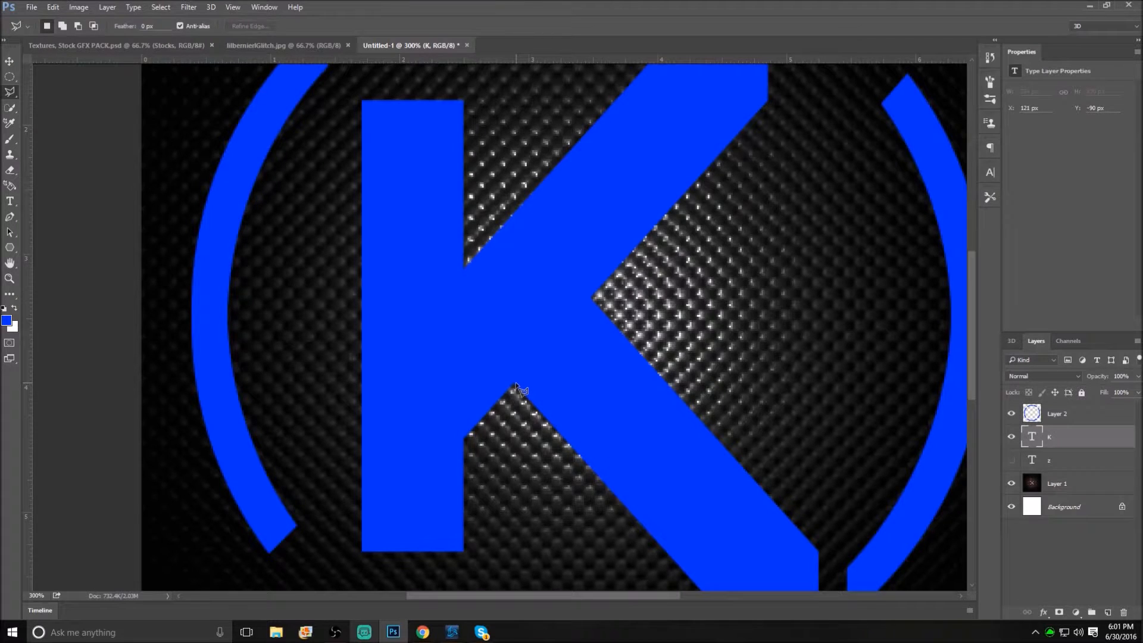
left_click(514, 385)
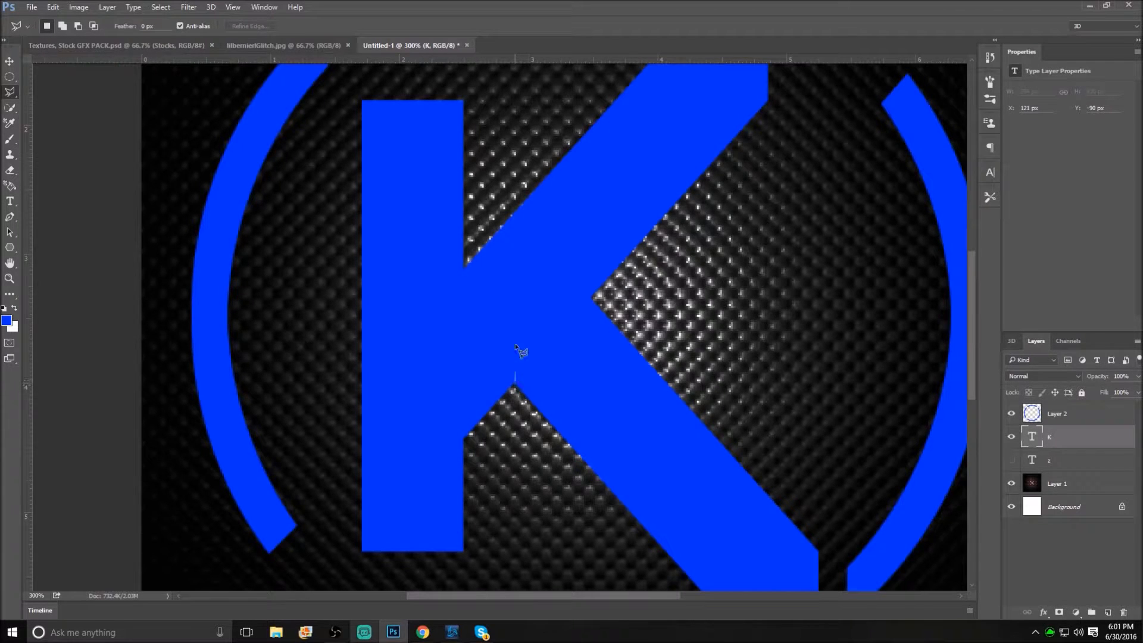
left_click(503, 297)
left_click(595, 301)
left_click(509, 301)
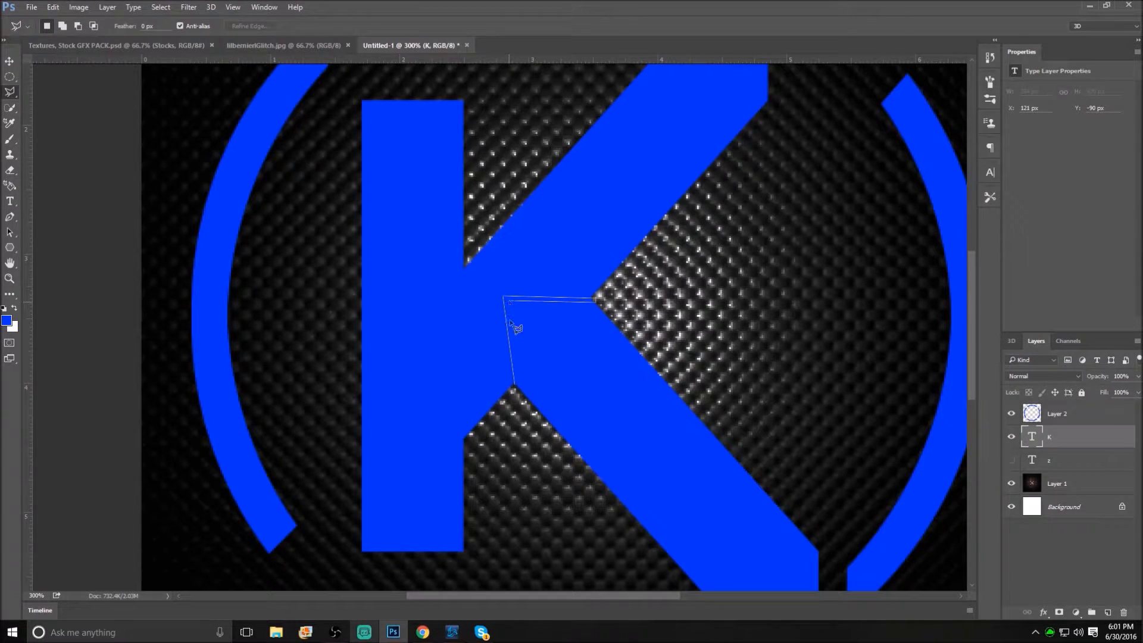
left_click(516, 388)
Step: Rasterize the K type layer, delete the thin selected strip from the letter, and deselect
key("Delete")
left_click(595, 238)
right_click(1083, 440)
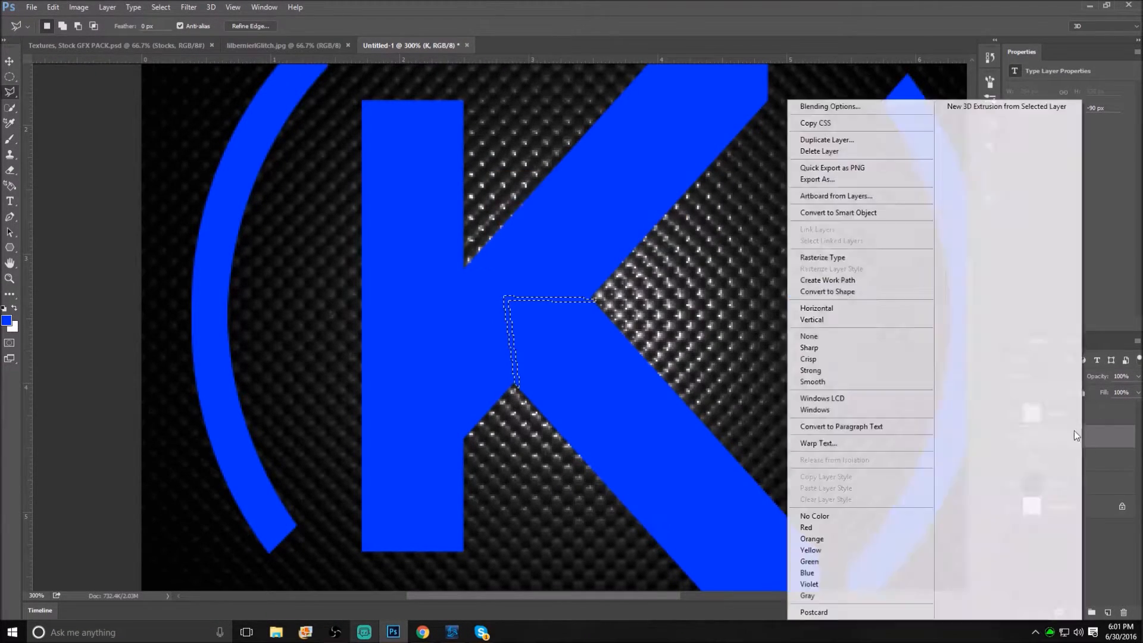
left_click(812, 258)
right_click(509, 302)
left_click(527, 309)
scroll(630, 389, "down", 2)
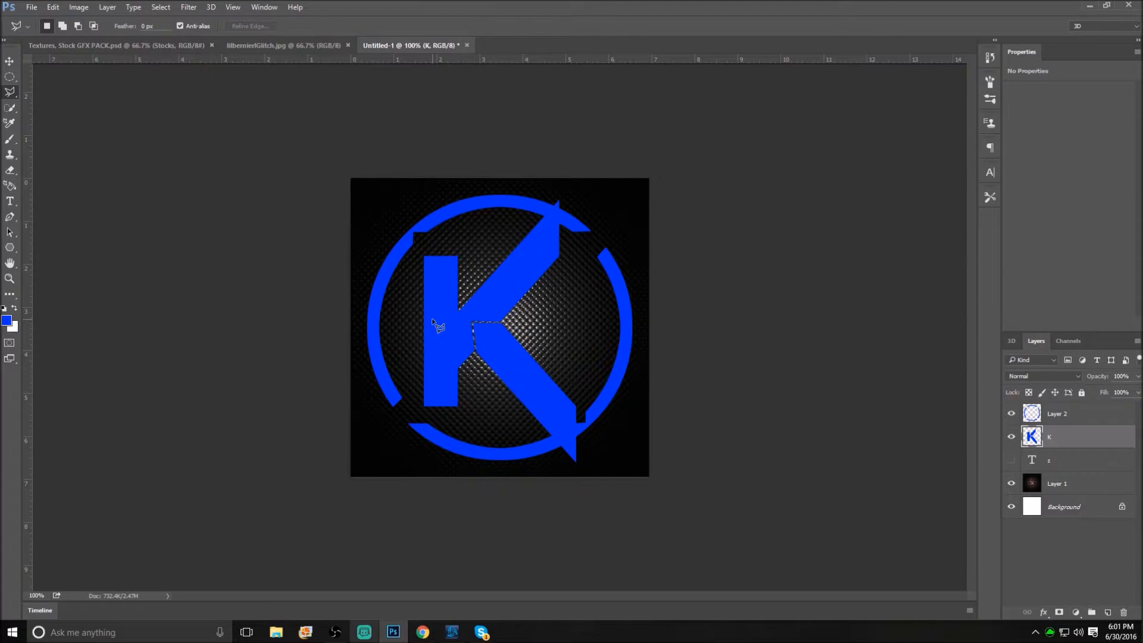
Step: Cut a narrow rectangular notch into the outer edge of the K's upright stem with the Rectangular Marquee, and deselect
scroll(424, 273, "up", 3)
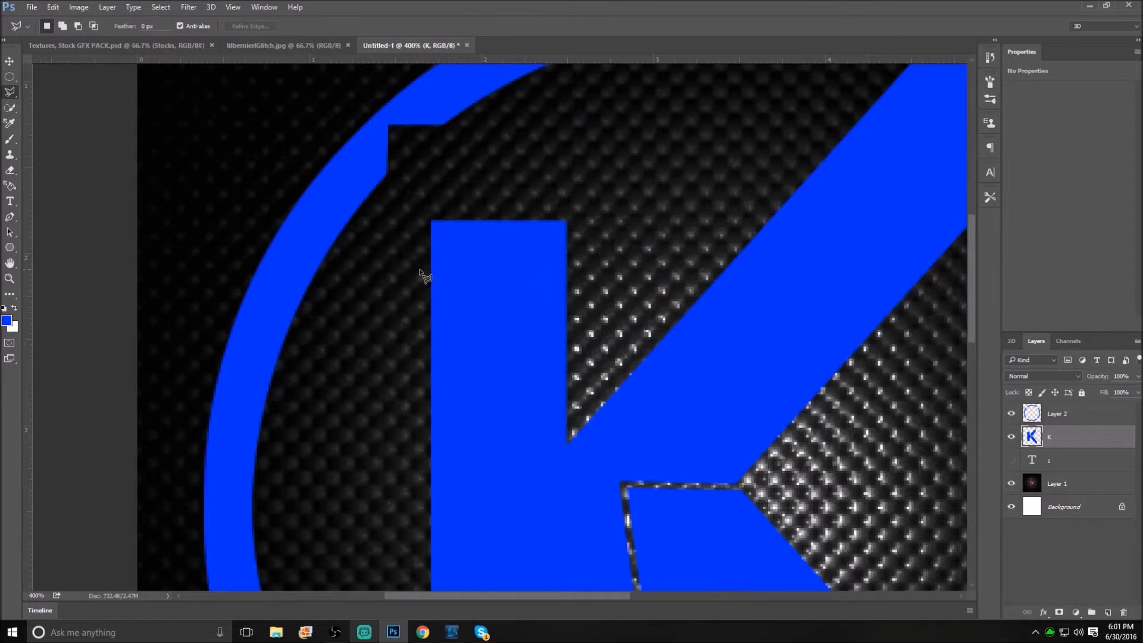
right_click(4, 76)
left_click(54, 82)
left_click_drag(425, 259, 444, 389)
right_click(425, 341)
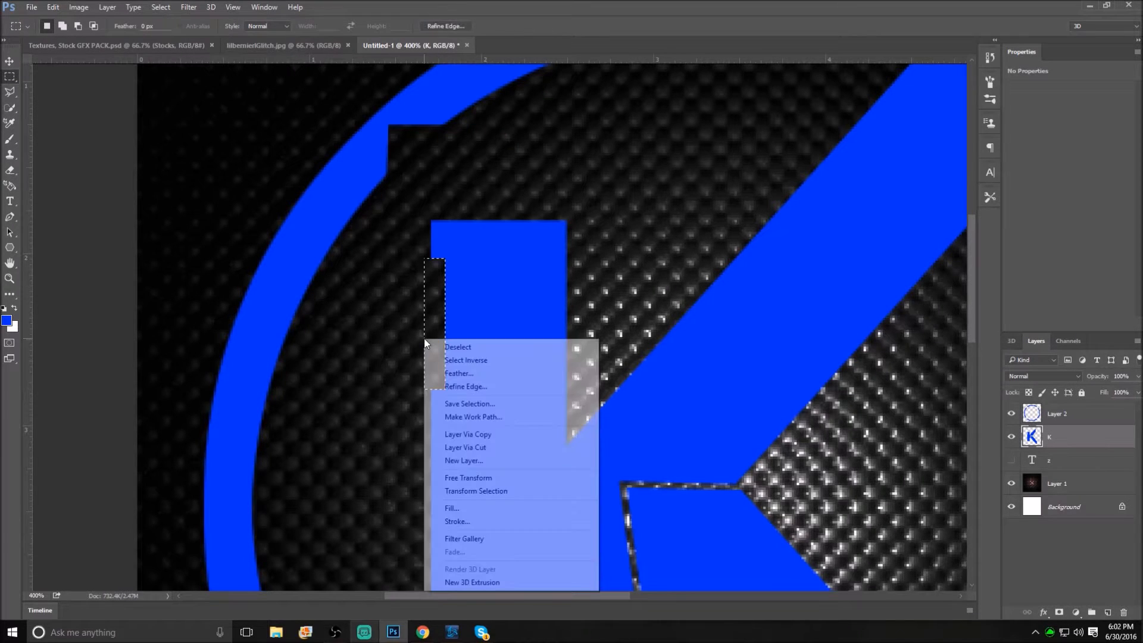
left_click(468, 349)
scroll(495, 369, "down", 3)
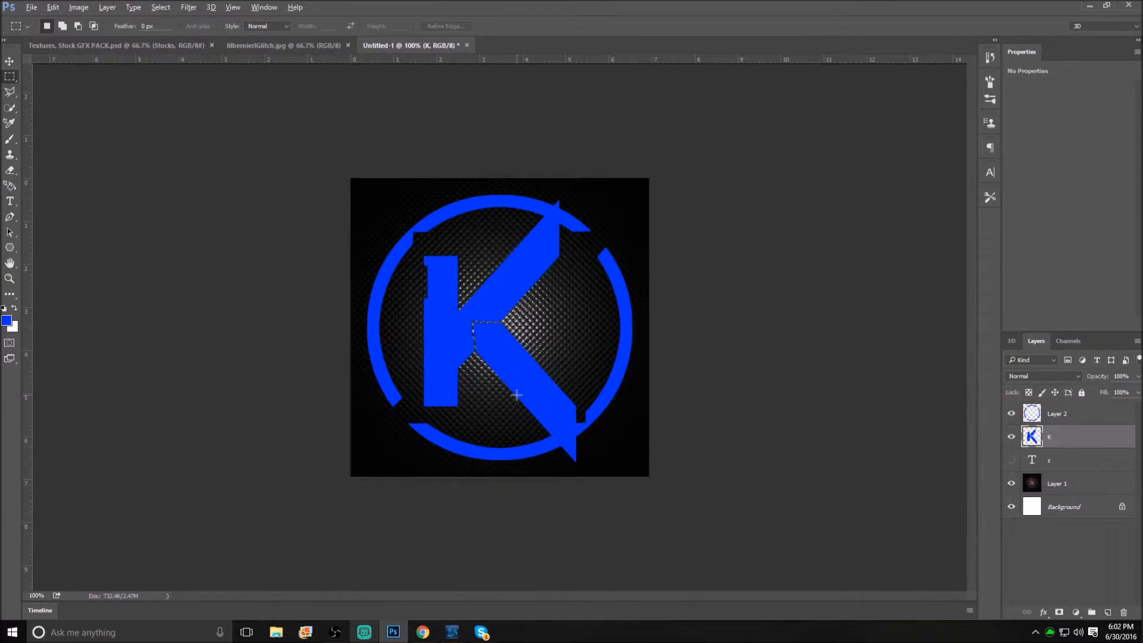
Step: Delete the K layer and make the Z text layer visible again
scroll(484, 354, "up", 1)
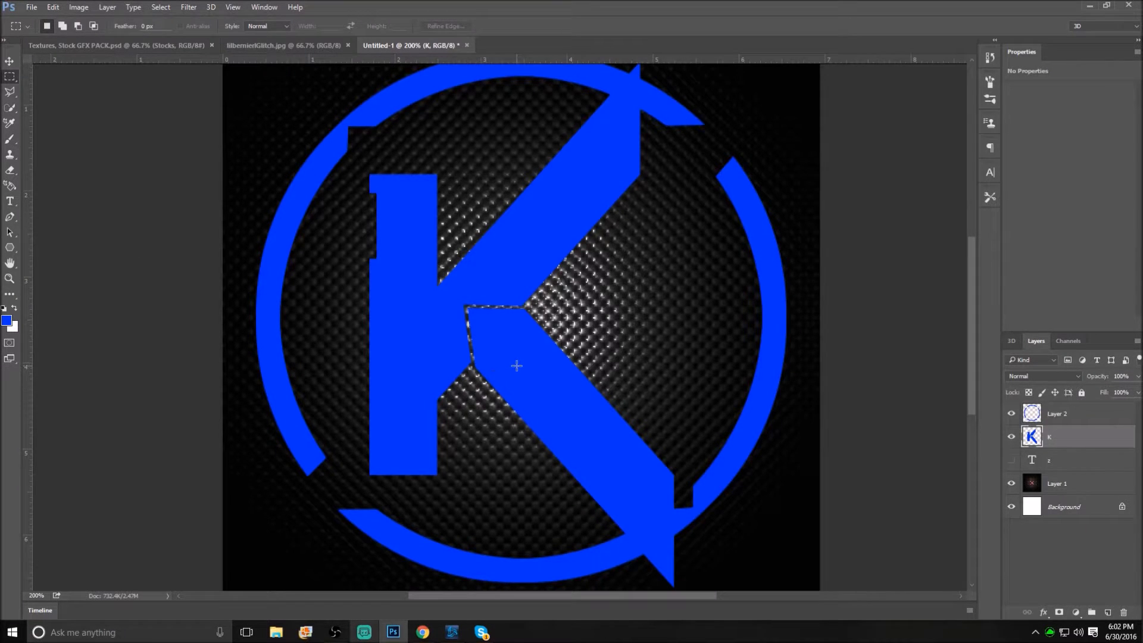
key("Delete")
left_click(1011, 436)
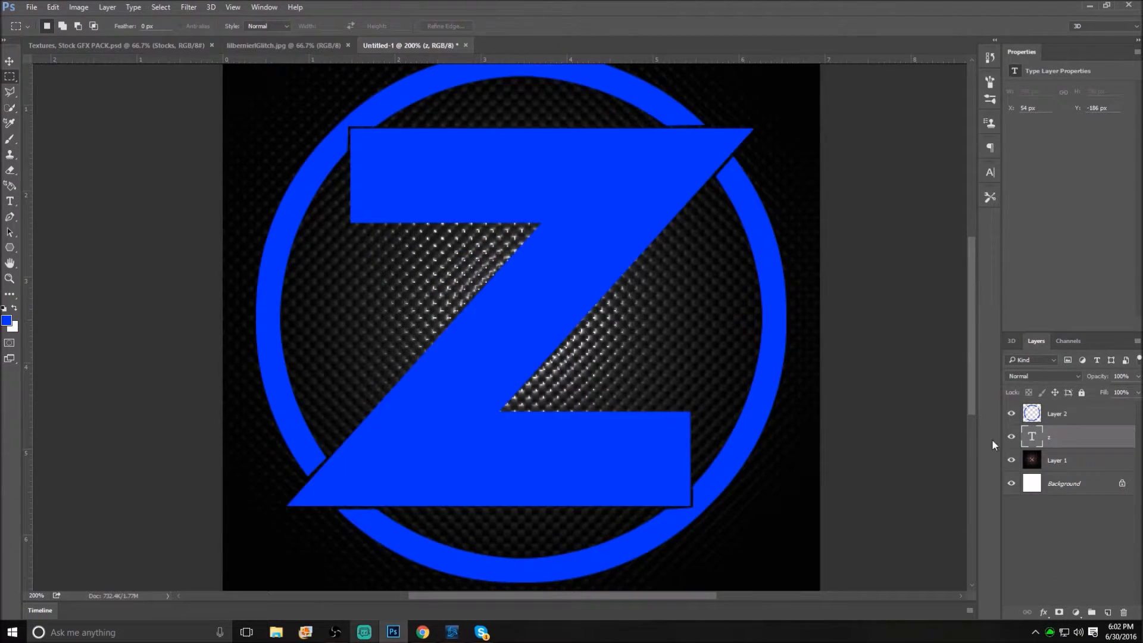
Step: Draw a triangular polygonal selection over the upper-right corner of the Z's lower arm
key("ctrl+minus")
scroll(360, 332, "up", 1)
scroll(359, 333, "down", 1)
left_click(9, 92)
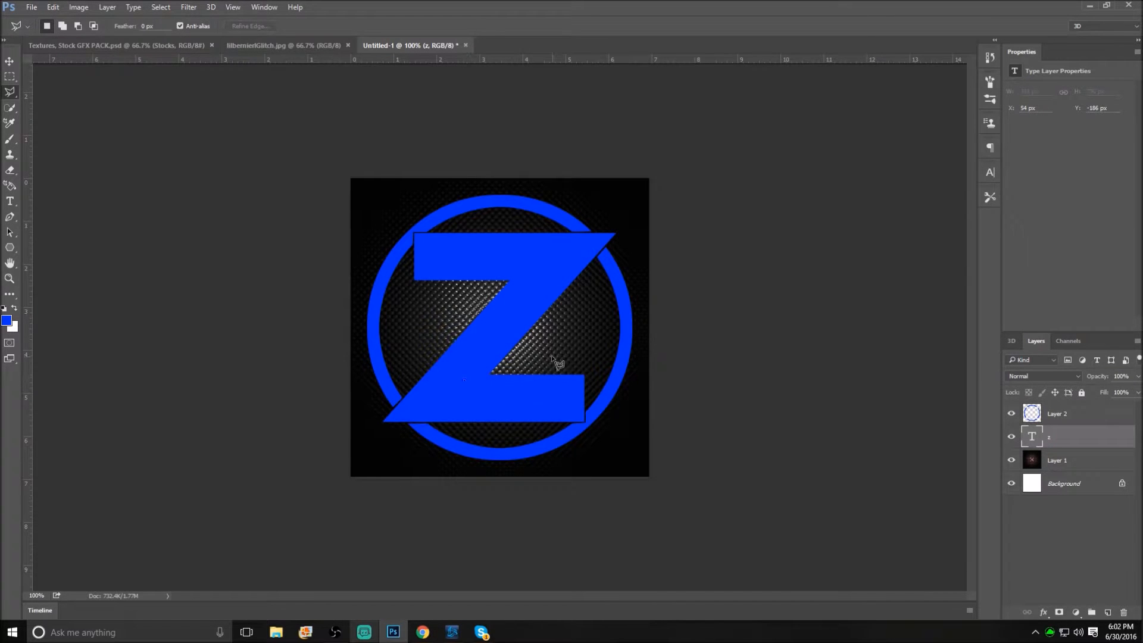
scroll(508, 306, "up", 2)
scroll(508, 307, "down", 2)
left_click(588, 392)
left_click(548, 370)
left_click(603, 356)
left_click(590, 392)
Step: Rasterize the Z type layer, delete the selected corner of its lower arm, and deselect
key("Delete")
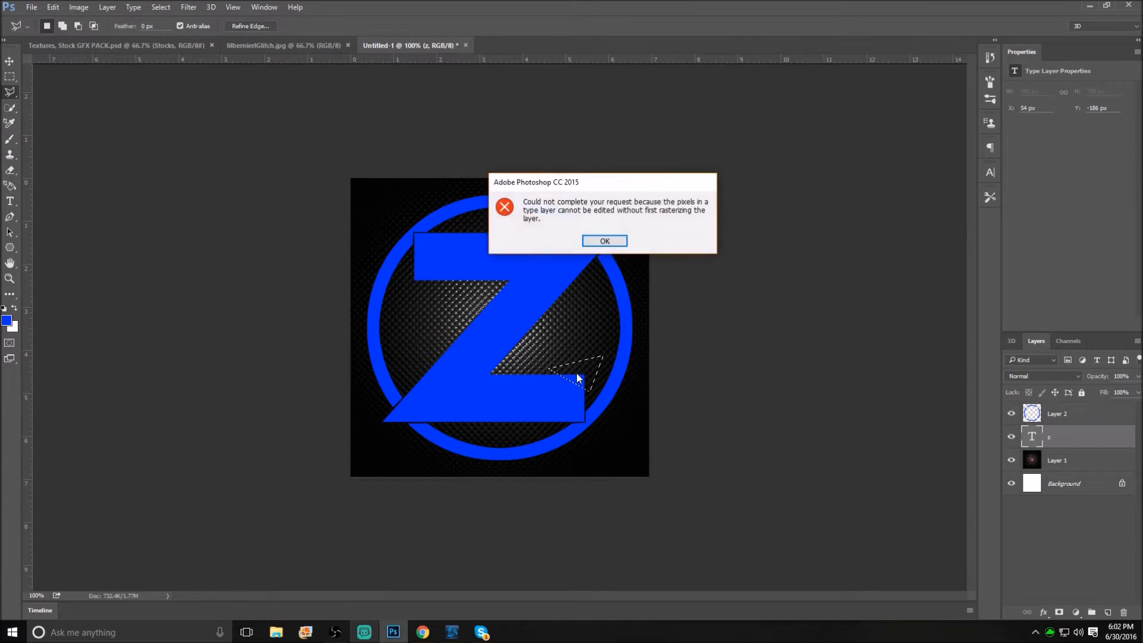
left_click(587, 240)
right_click(1044, 435)
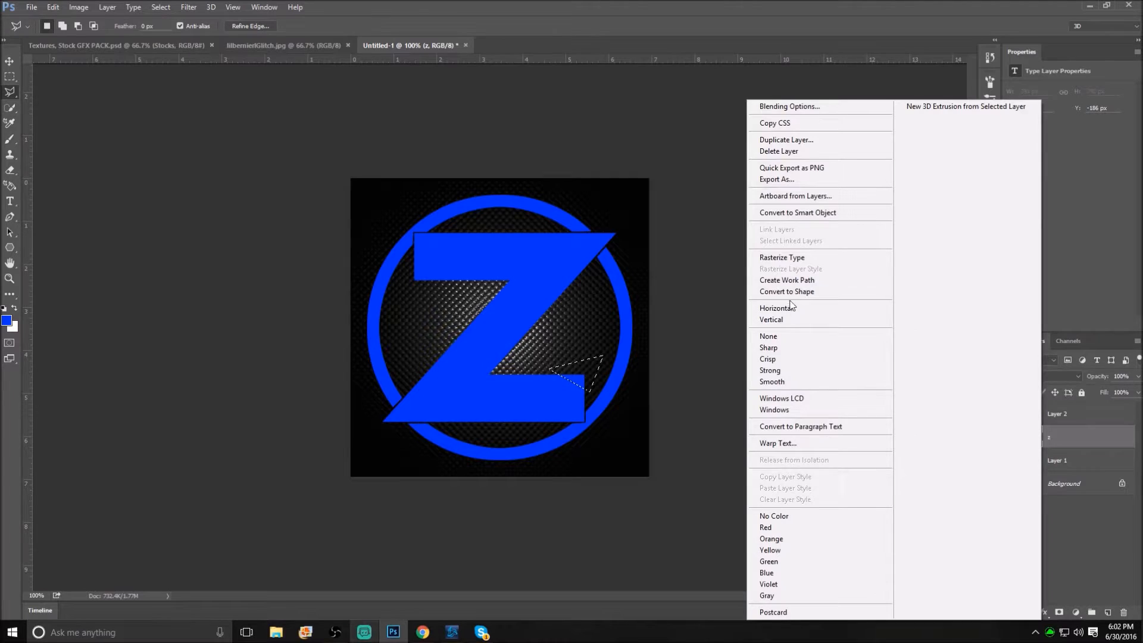
left_click(789, 263)
right_click(588, 373)
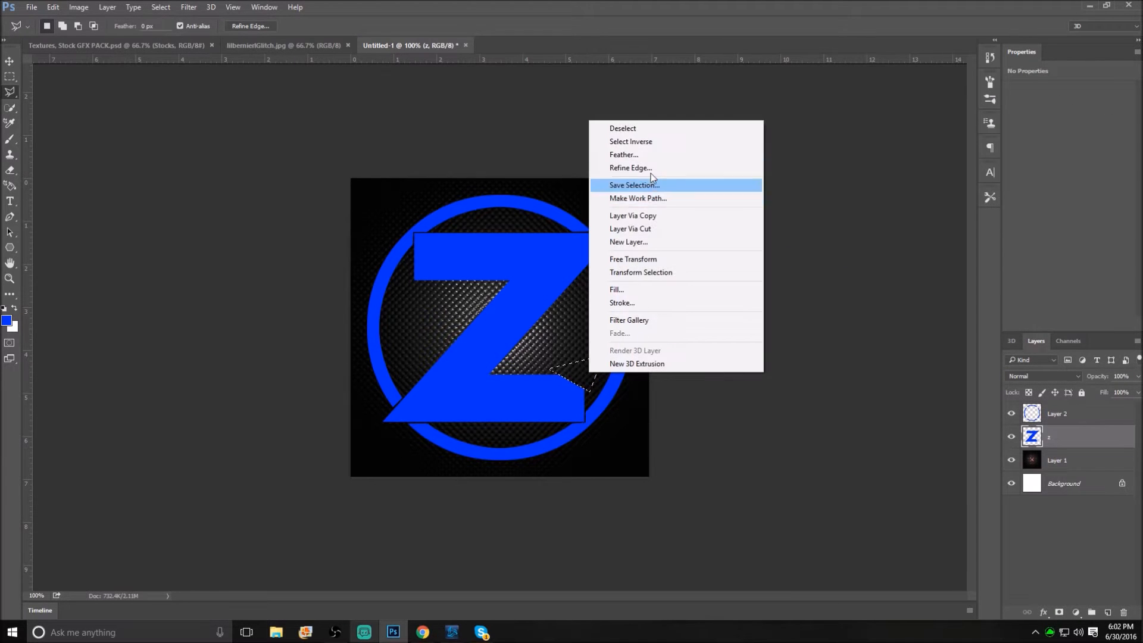
left_click(637, 128)
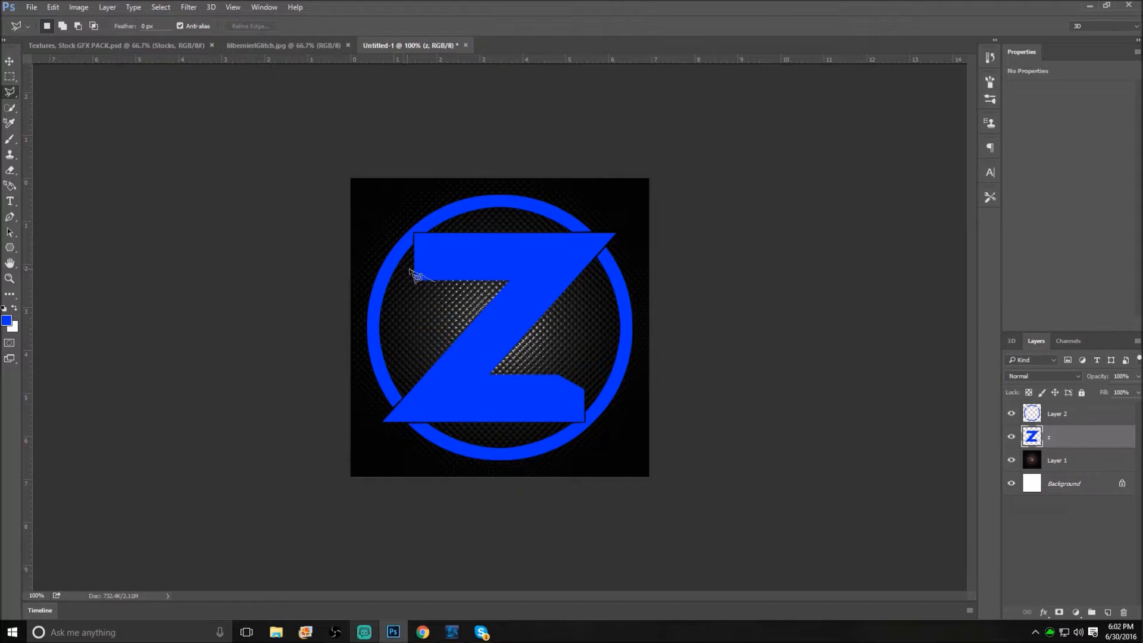
Step: Bring back the triangular selection, move it below the Z's upper arm, and try to free transform it
key("Escape")
key("ctrl+z")
left_click_drag(581, 376, 442, 319)
key("ctrl+t")
left_click(584, 233)
right_click(436, 317)
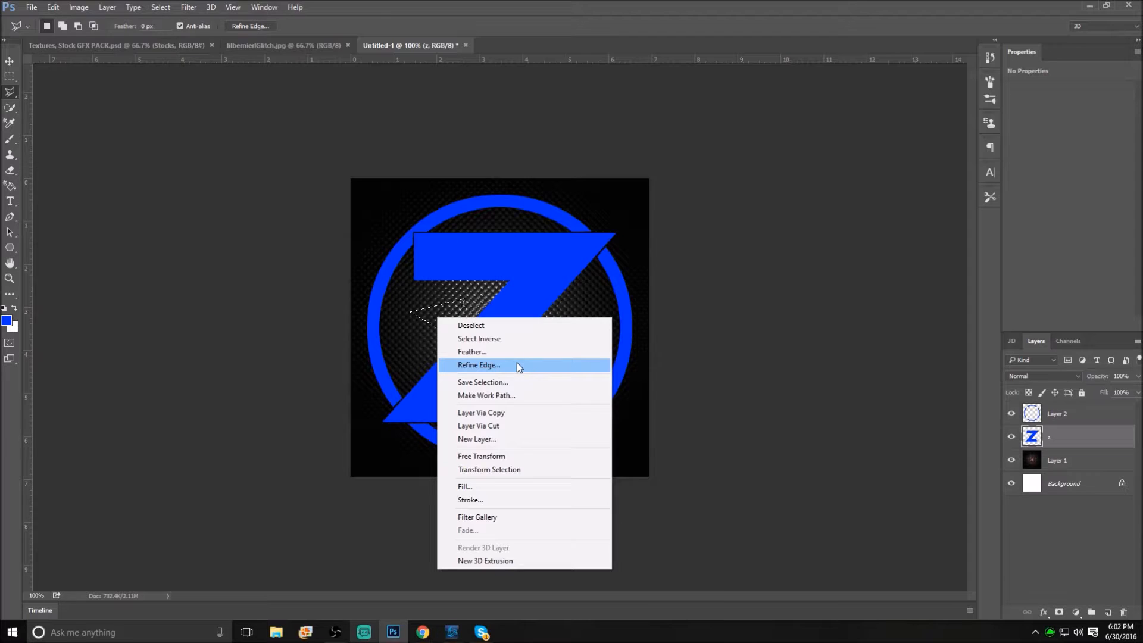
left_click(506, 456)
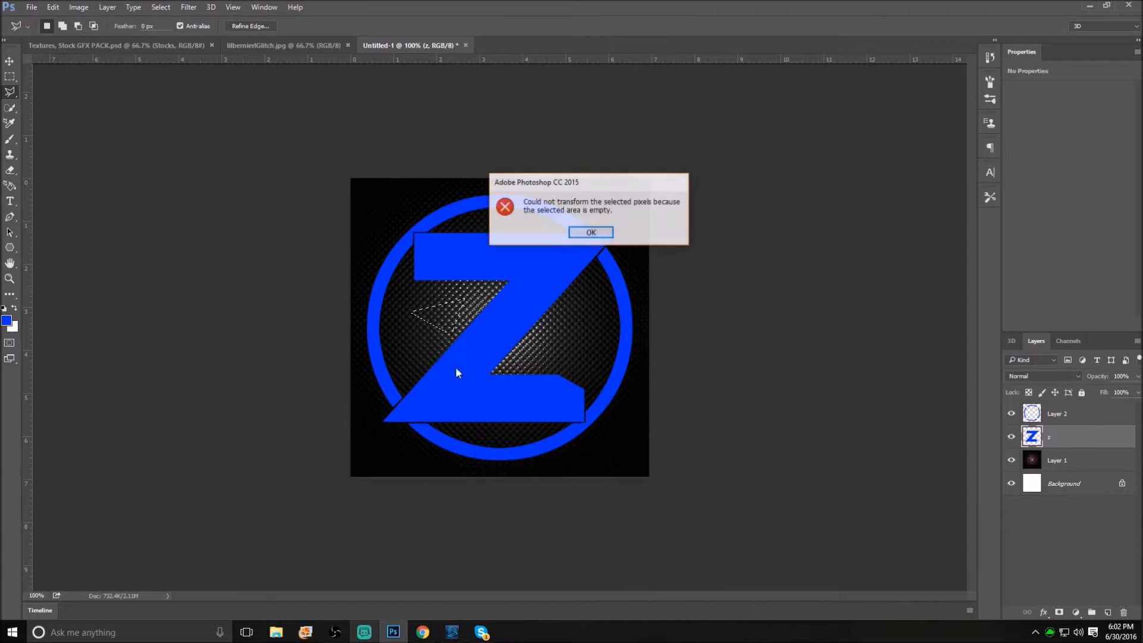
left_click(591, 232)
Step: Transform the triangular selection outline by flipping it vertically and horizontally
right_click(440, 319)
left_click(508, 472)
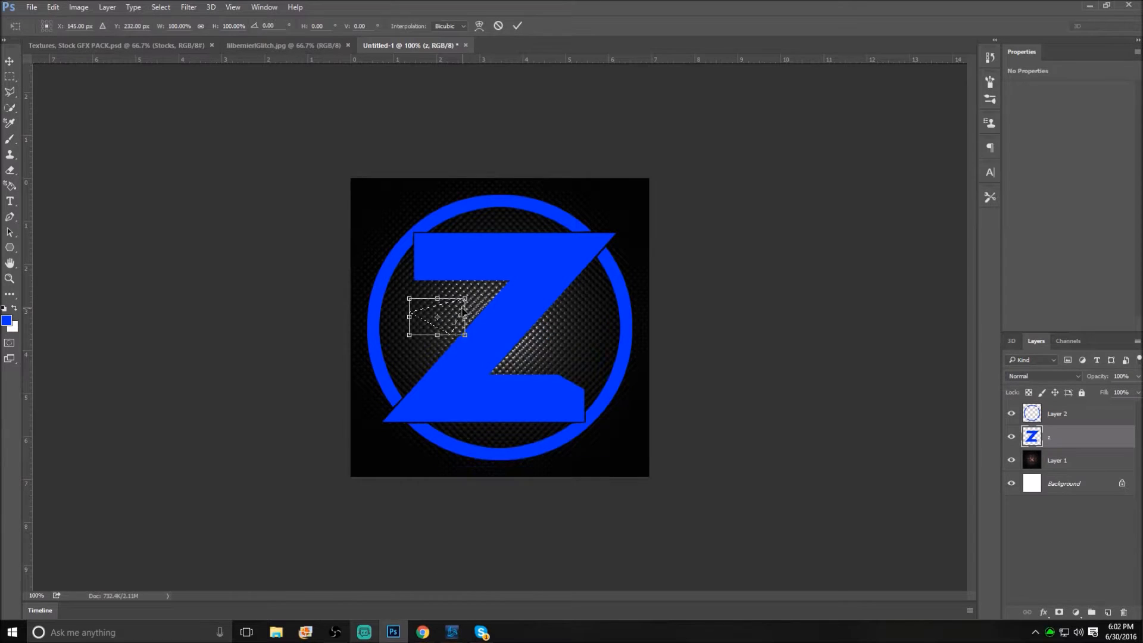
right_click(462, 316)
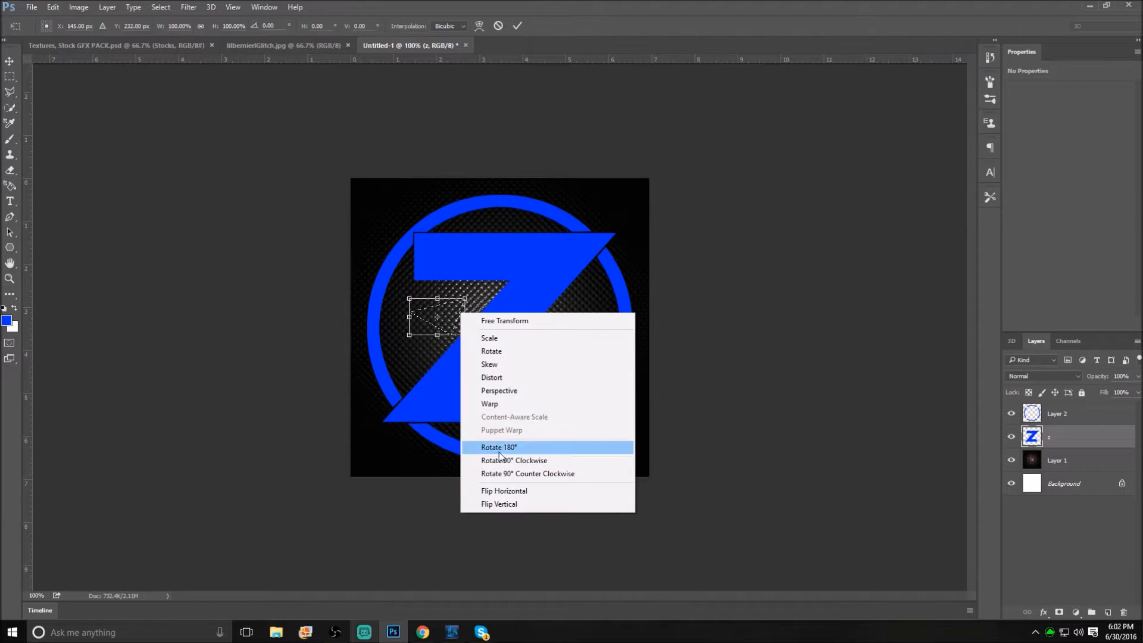
left_click(506, 506)
right_click(452, 324)
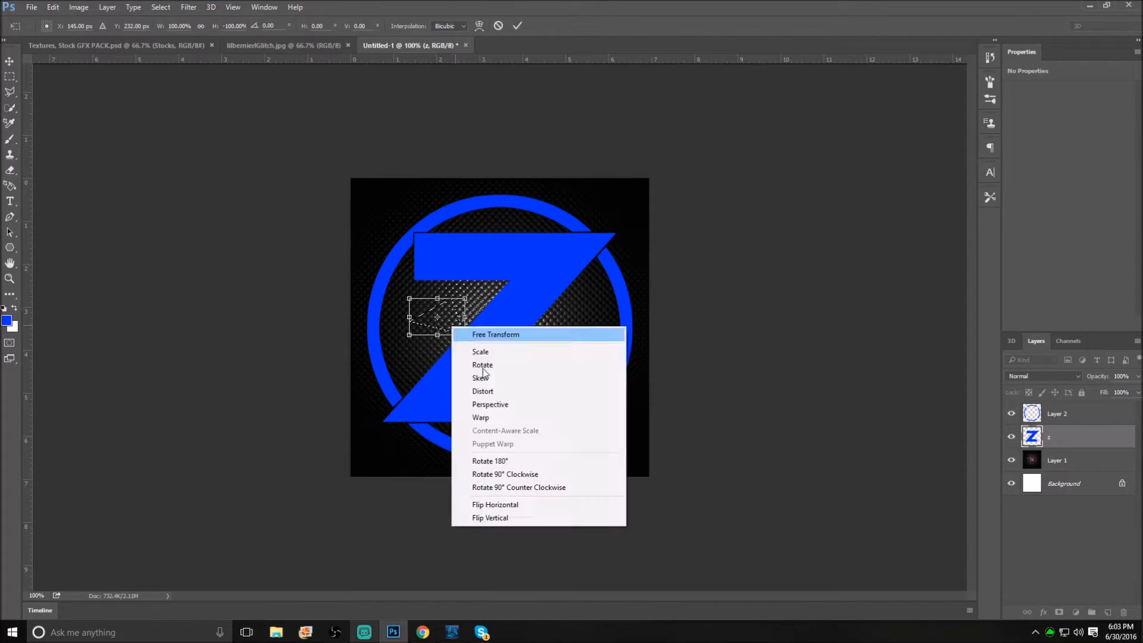
left_click(506, 505)
Step: Place the flipped selection over the lower-left corner of the Z's upper arm, cut that corner off, and deselect
left_click_drag(454, 326, 435, 284)
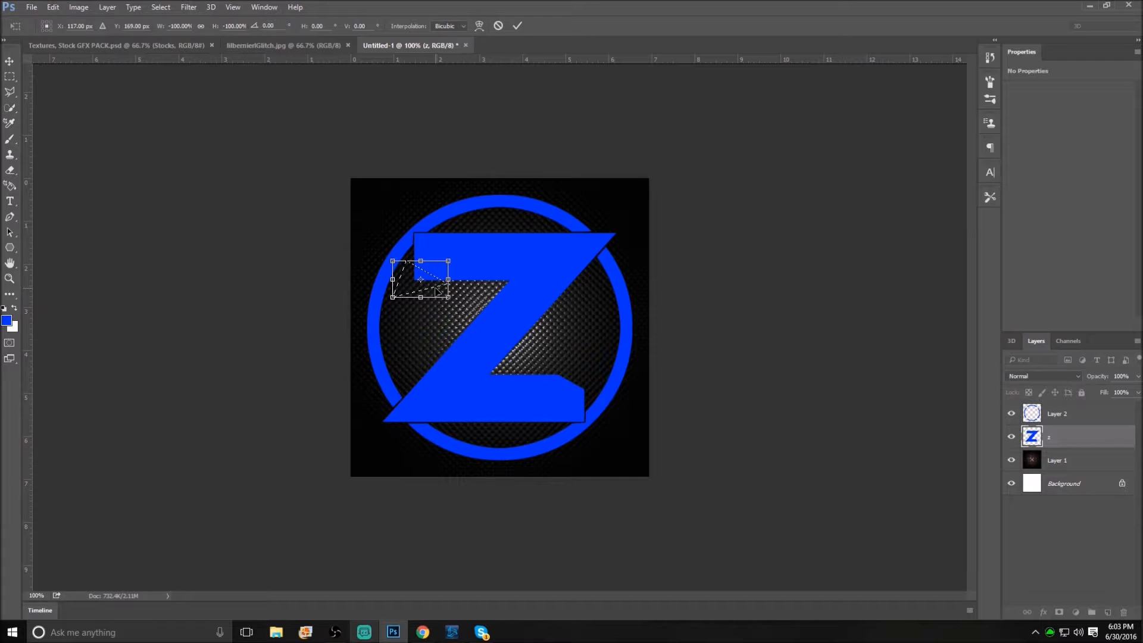
key("Return")
right_click(420, 280)
left_click(454, 288)
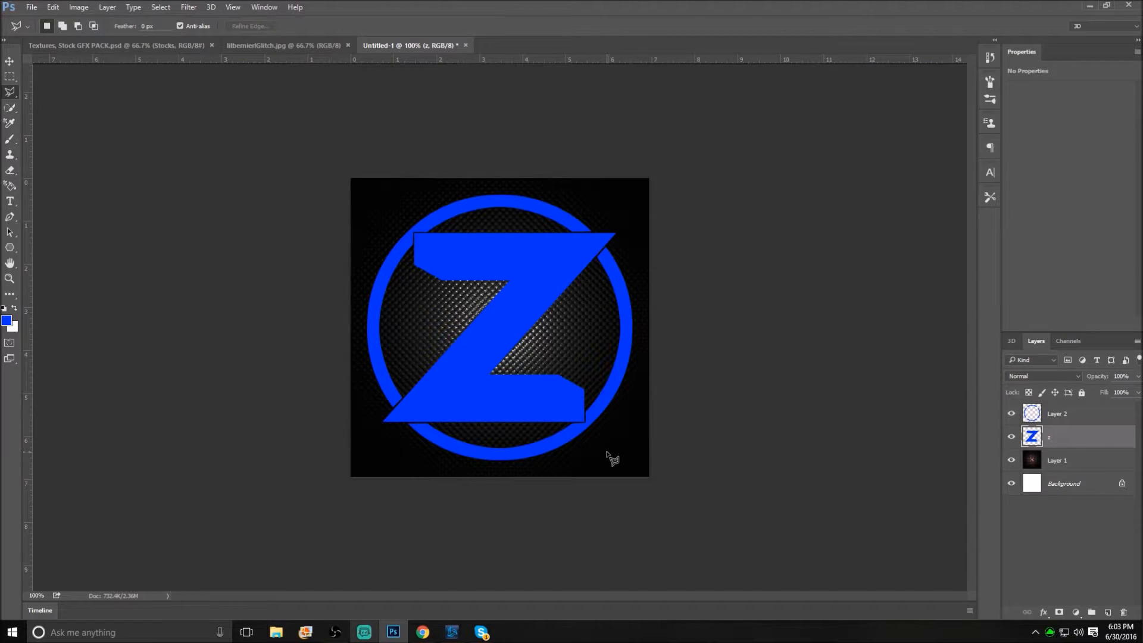
Step: Undo both corner cuts on the Z and clear the remaining selection
key("ctrl+z")
key("ctrl+z")
right_click(584, 369)
left_click(624, 126)
Step: Cut three narrow, spaced rectangular notches into the top edge of the Z's lower arm, and deselect
scroll(544, 375, "up", 2)
key("m")
left_click_drag(544, 389, 573, 381)
key("Delete")
right_click(575, 378)
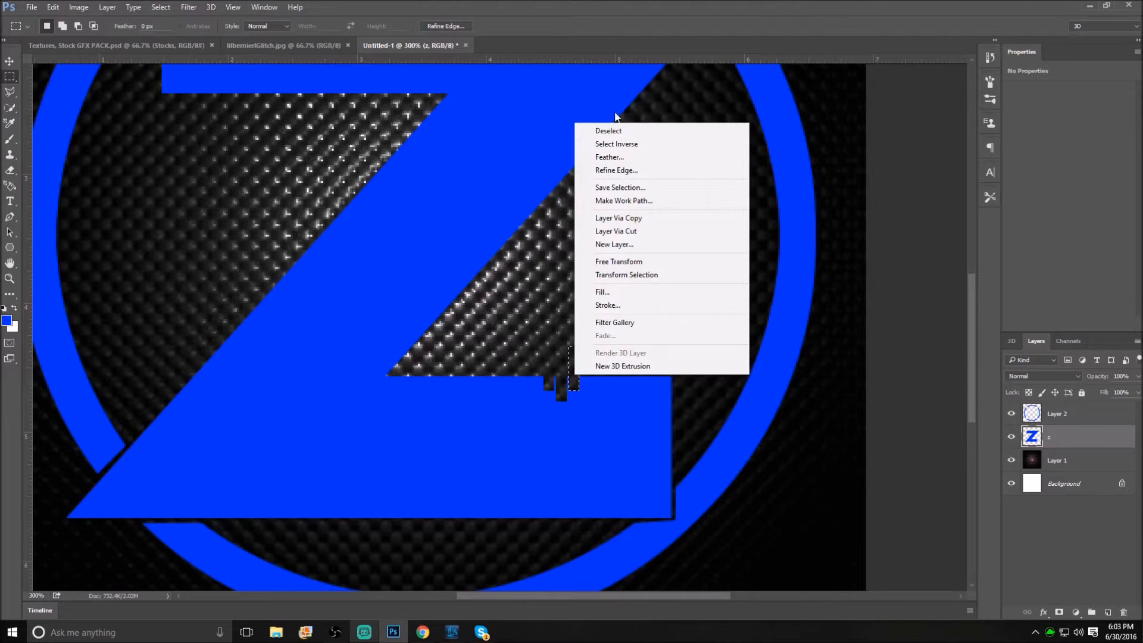
left_click(609, 130)
Step: Undo the three notch cuts in the Z's lower arm, back to the first marquee selection
key("ctrl+1")
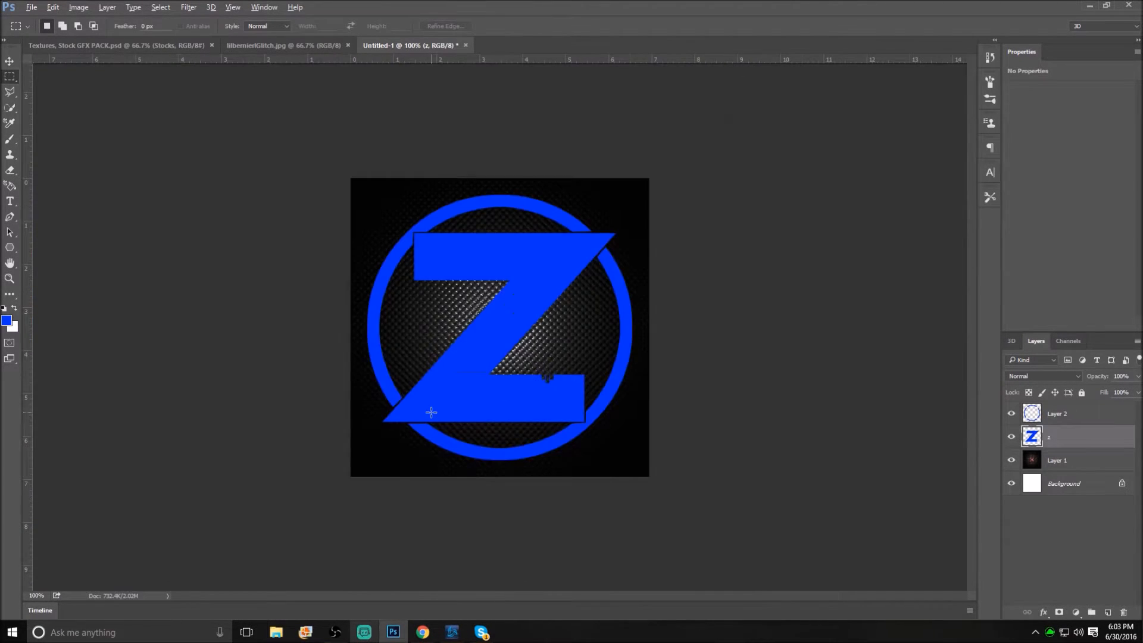
scroll(569, 362, "up", 2)
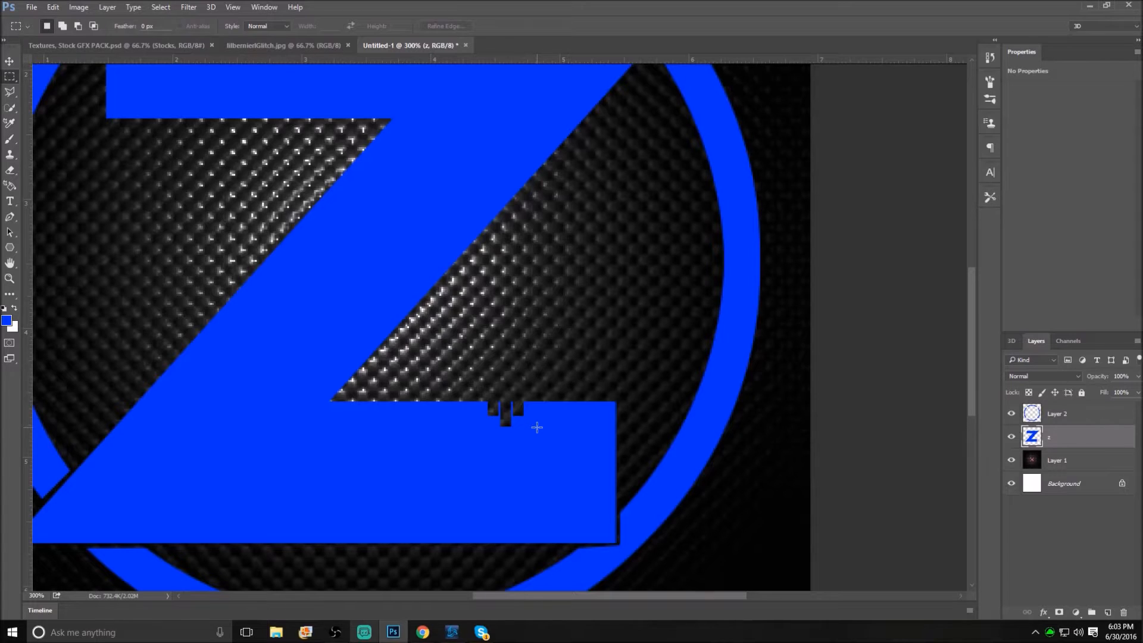
key("ctrl+alt+z")
key("ctrl+alt+z")
key("ctrl+alt+z")
key("ctrl+alt+z")
key("ctrl+alt+z")
key("ctrl+alt+z")
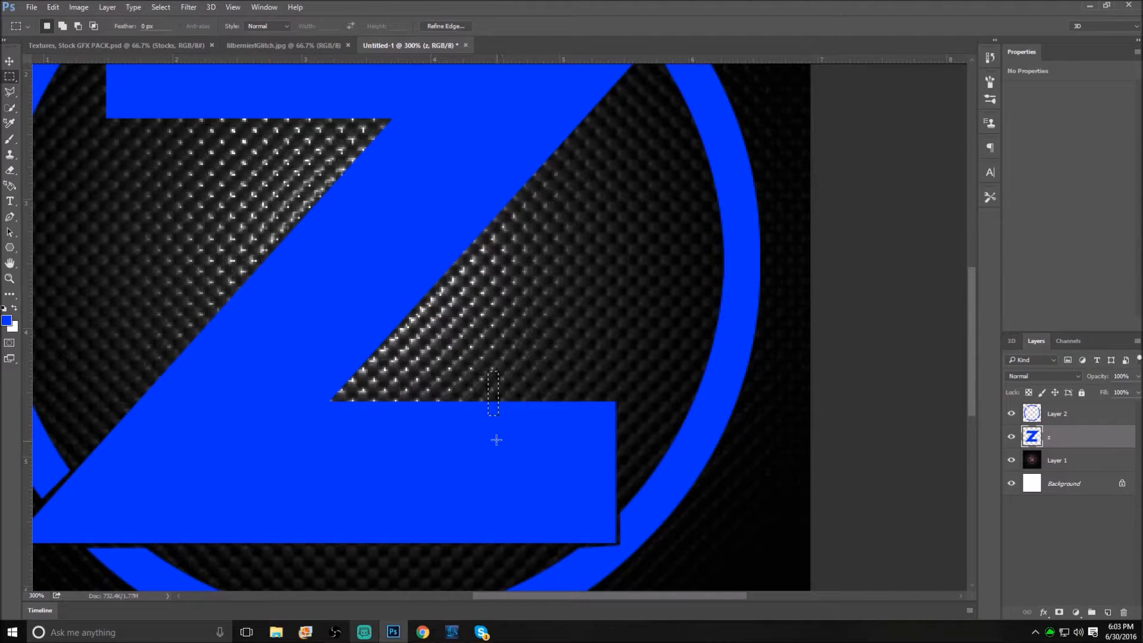
Step: Cut three closely spaced narrow notches, the middle one deeper, into the top edge of the Z's lower arm, and deselect
key("ctrl+t")
left_click_drag(499, 393, 496, 420)
key("Return")
right_click(494, 417)
left_click(536, 168)
left_click_drag(476, 371, 499, 416)
key("Delete")
right_click(498, 416)
left_click(538, 169)
key("ctrl+1")
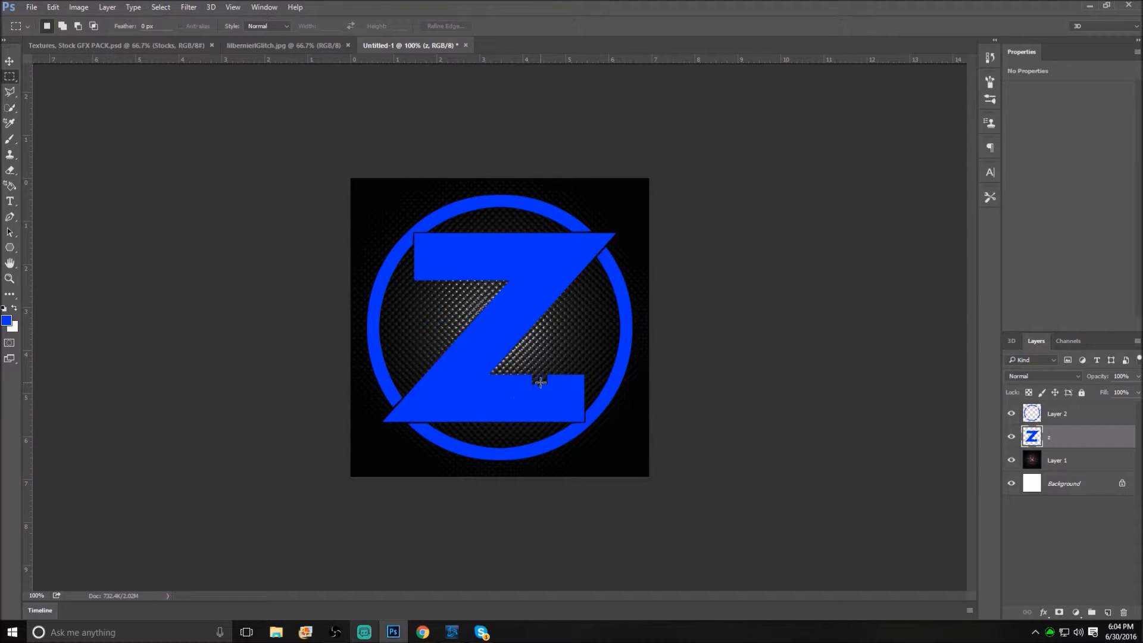
Step: Undo the latest notch edits, adjust the marquee on the Z's lower arm, delete the selected area again, and deselect
scroll(549, 390, "up", 3)
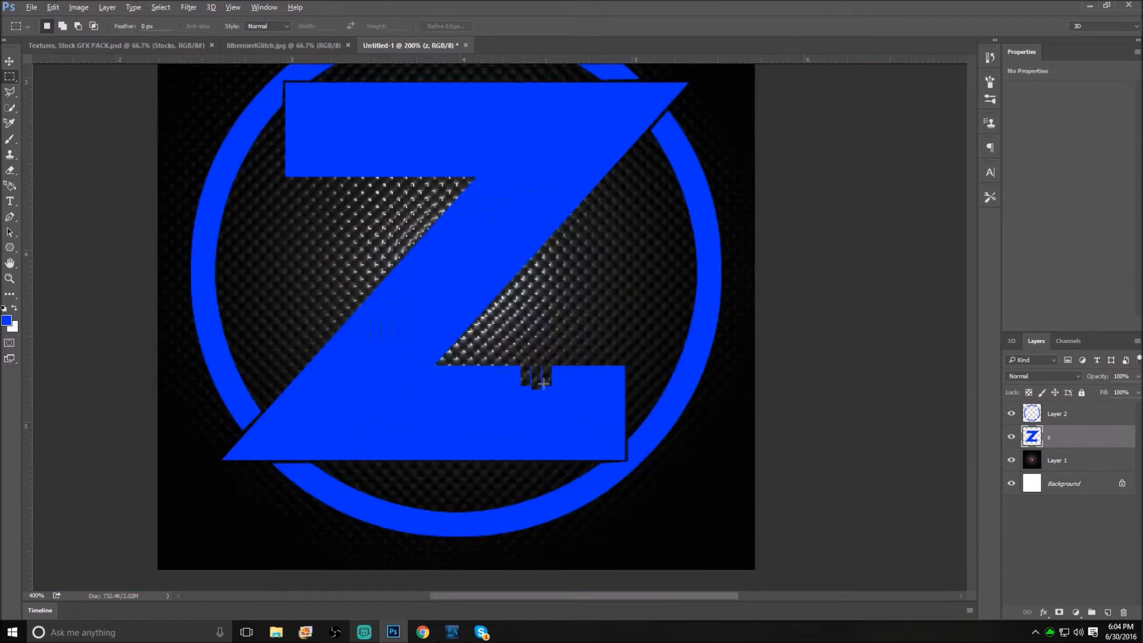
key("ctrl+alt+z")
key("ctrl+alt+z")
key("ctrl+alt+z")
key("ctrl+alt+z")
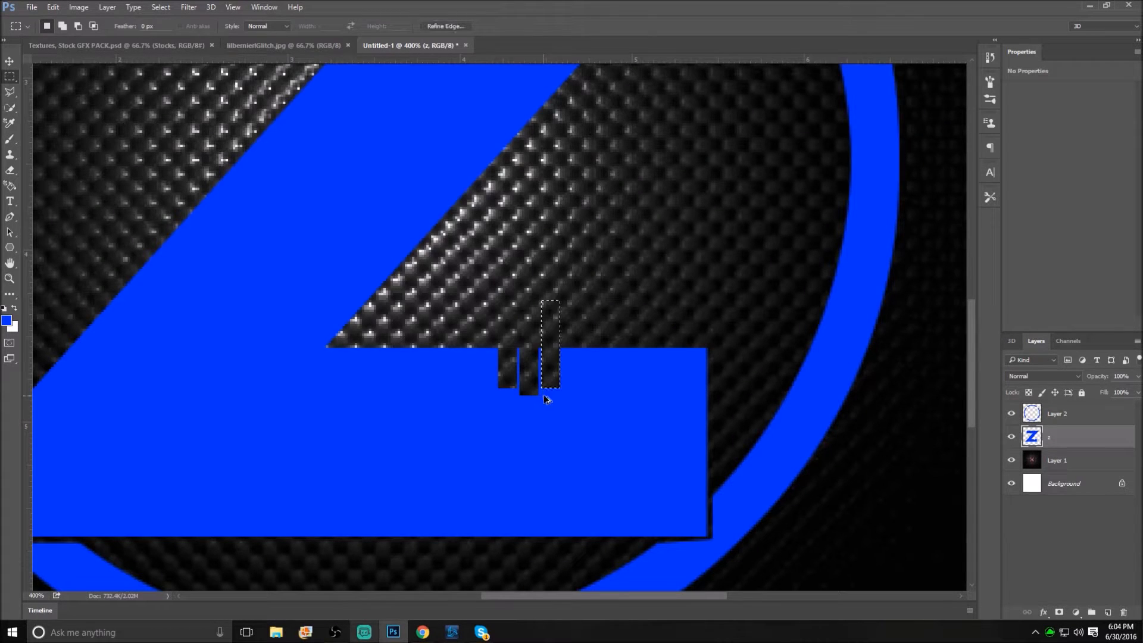
left_click_drag(509, 374, 557, 376)
key("Delete")
right_click(558, 368)
left_click(562, 374)
scroll(562, 374, "down", 1)
scroll(561, 375, "down", 2)
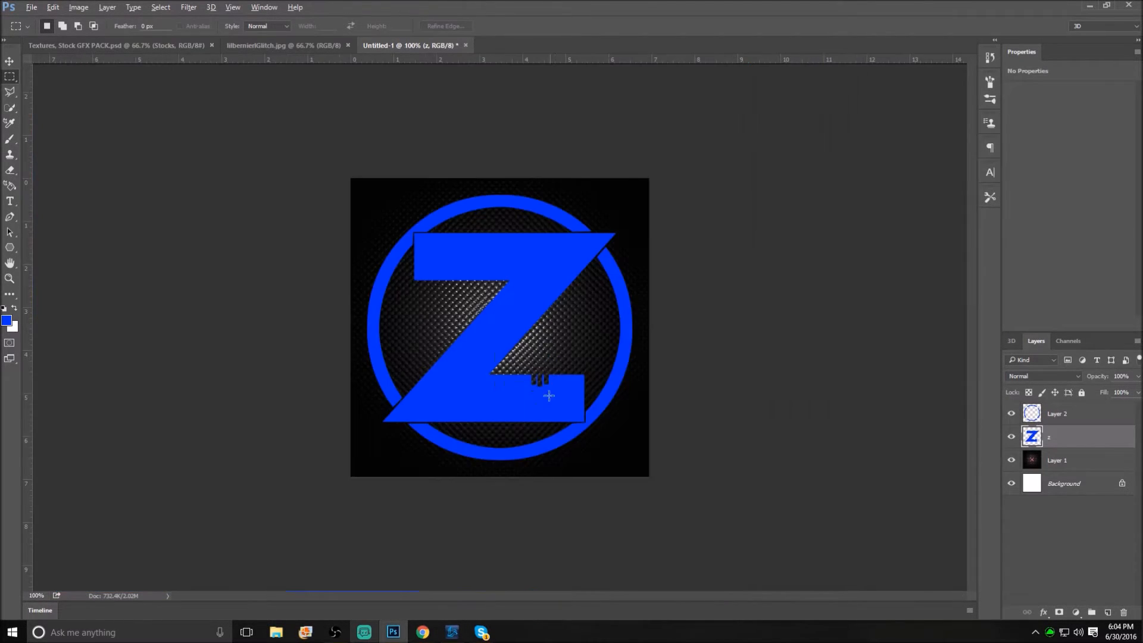
Step: Open the Z layer's blending options, leave Drop Shadow off, and enable an Inner Shadow
scroll(460, 447, "down", 1)
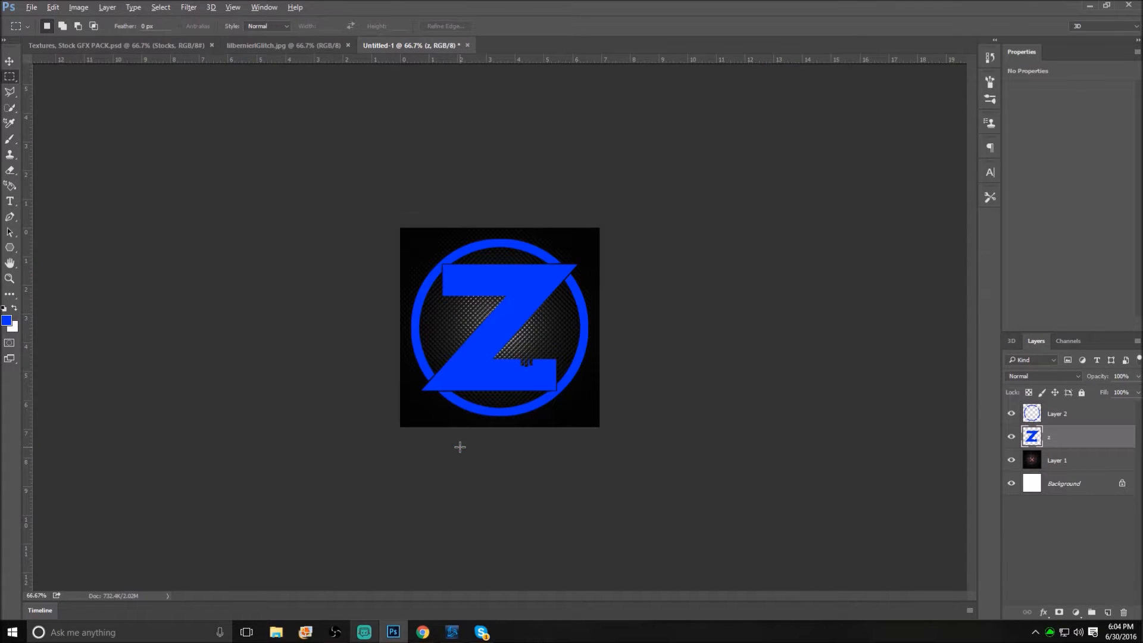
scroll(460, 447, "up", 1)
right_click(1068, 436)
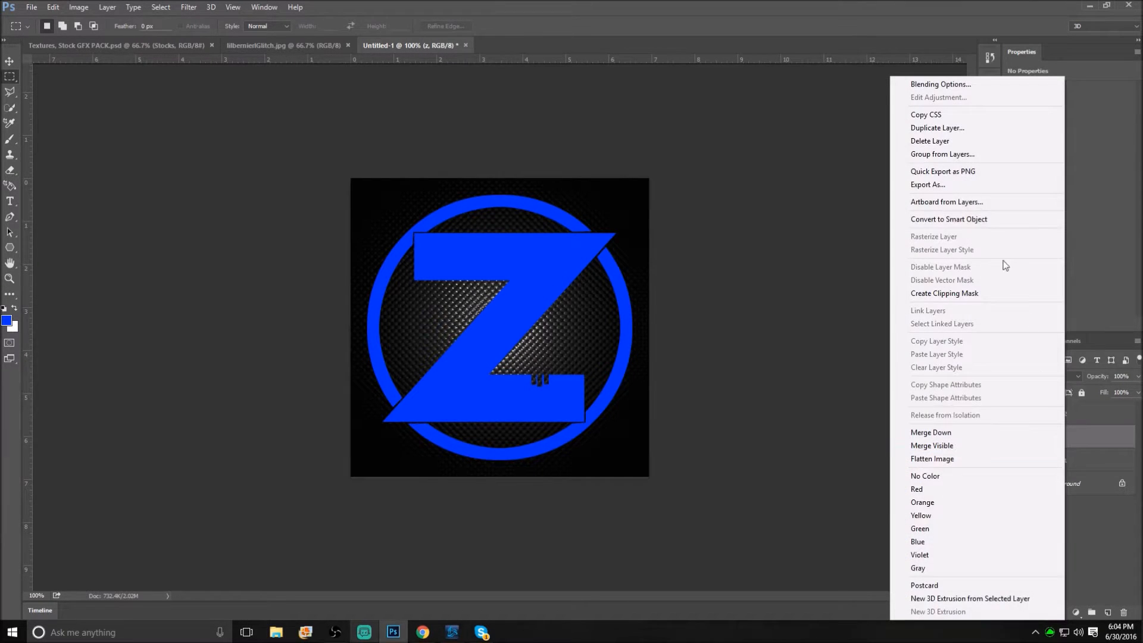
left_click(920, 85)
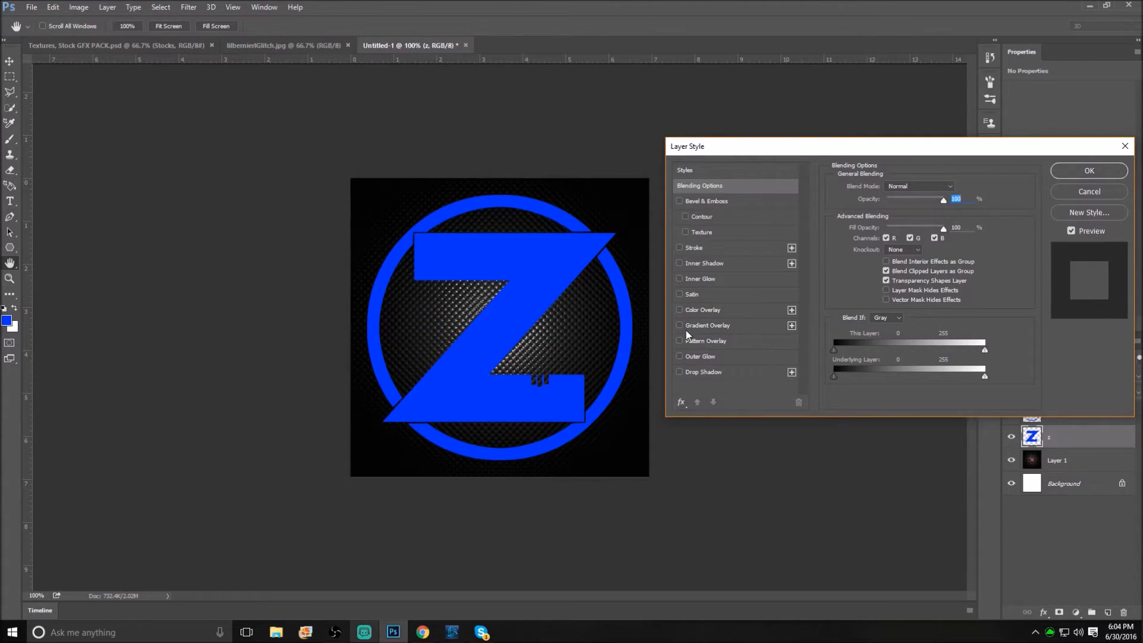
left_click(694, 372)
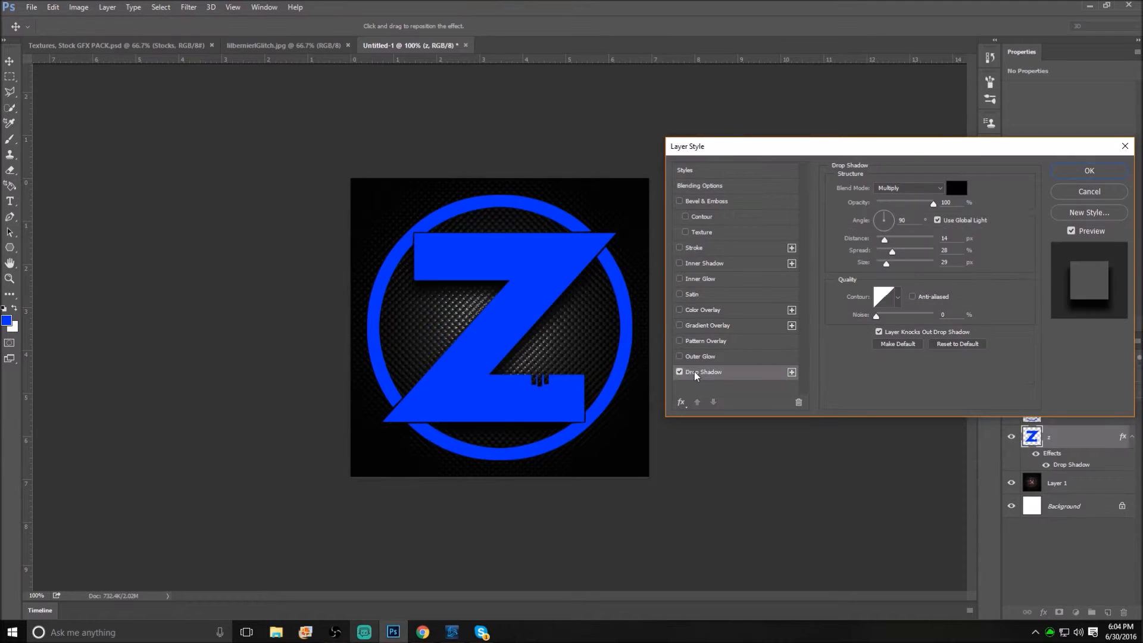
left_click(680, 372)
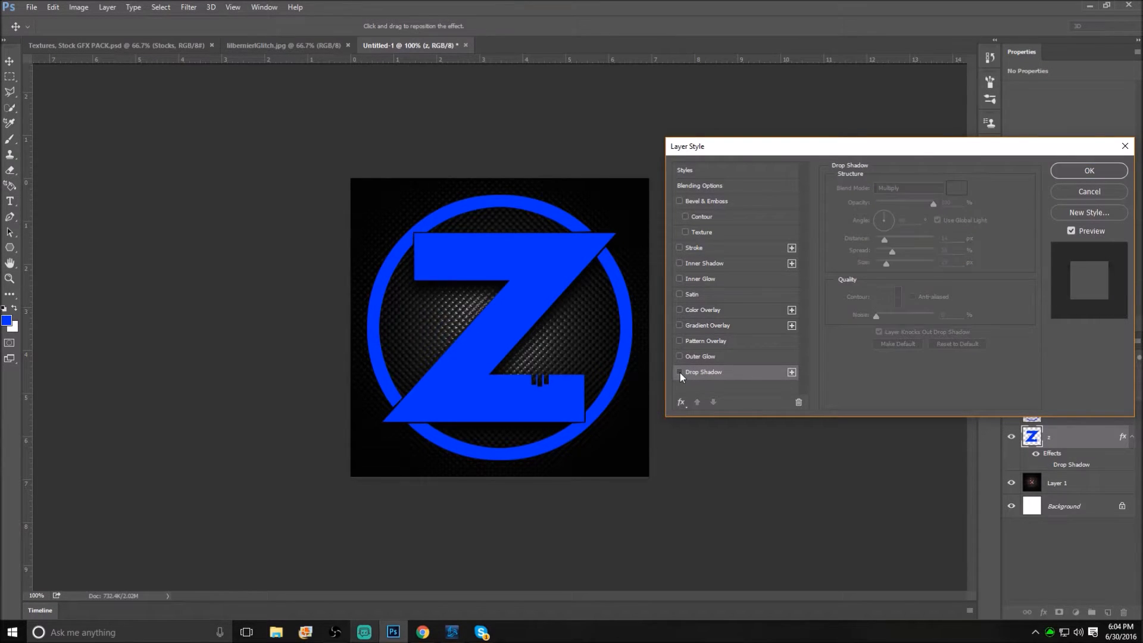
left_click(679, 263)
left_click(697, 267)
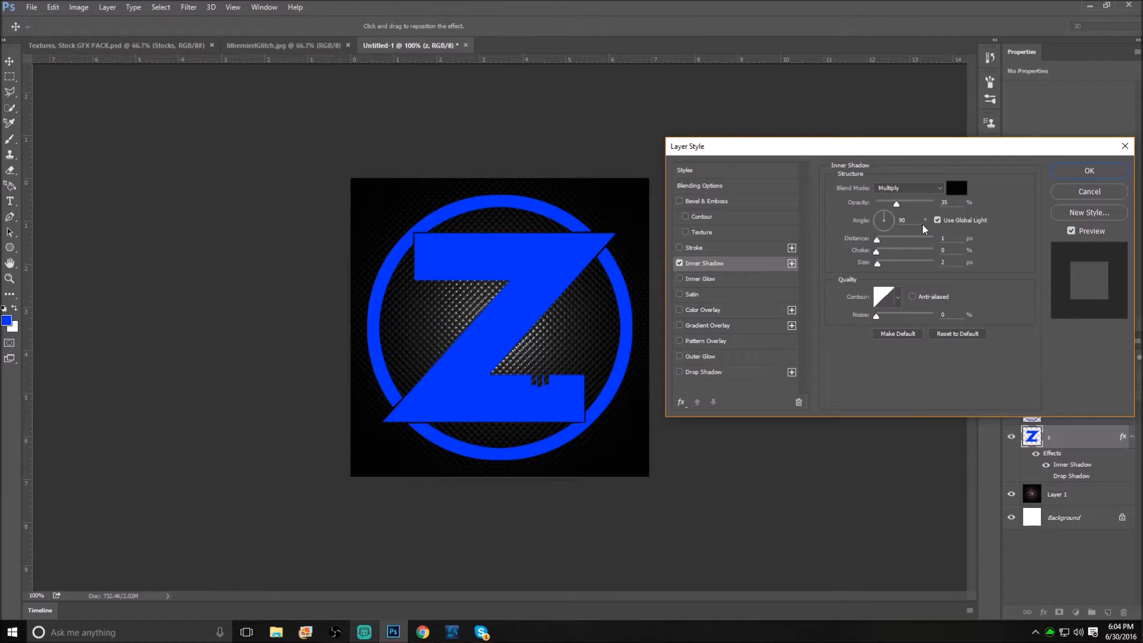
Step: Set the Z's inner shadow to 84% opacity, 3 px distance, 26% choke and 13 px size, and apply the style
left_click_drag(898, 205, 919, 207)
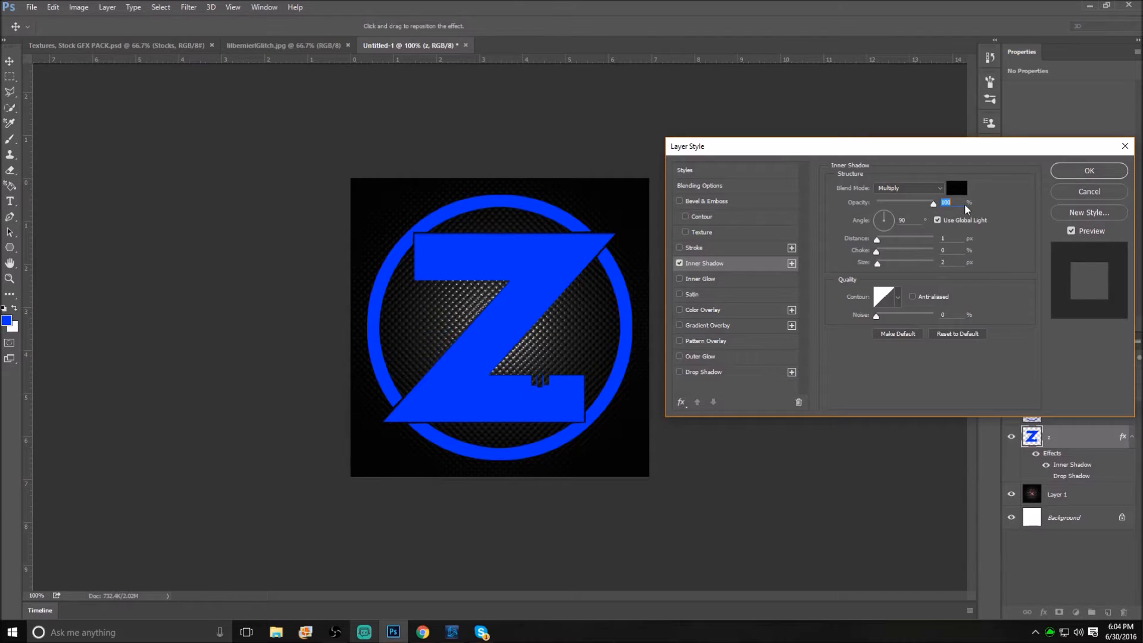
left_click_drag(917, 205, 881, 244)
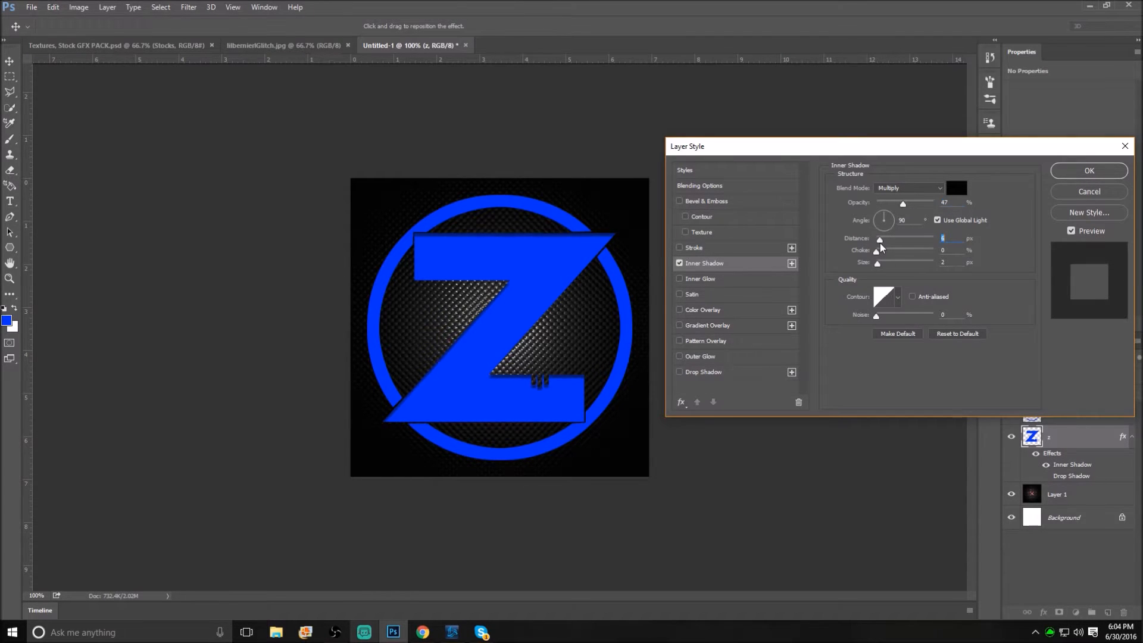
mouse_move(876, 256)
left_mouse_down()
mouse_move(907, 257)
mouse_move(873, 254)
mouse_move(872, 244)
mouse_move(890, 259)
mouse_move(880, 261)
mouse_move(880, 243)
mouse_move(892, 256)
mouse_move(886, 268)
left_mouse_up()
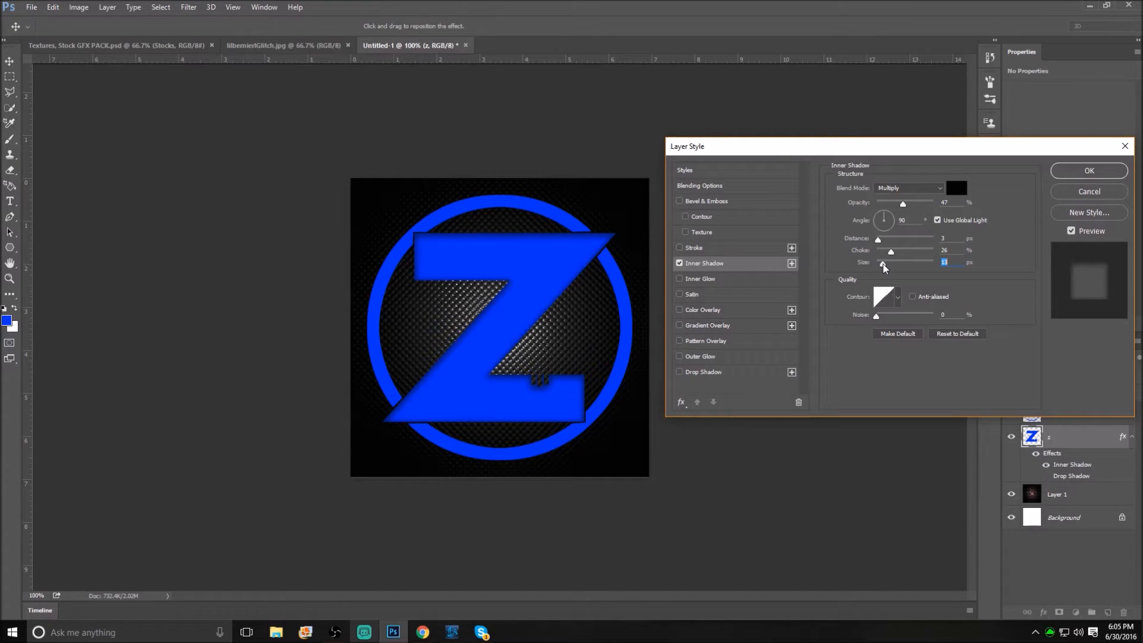
left_click_drag(904, 205, 926, 209)
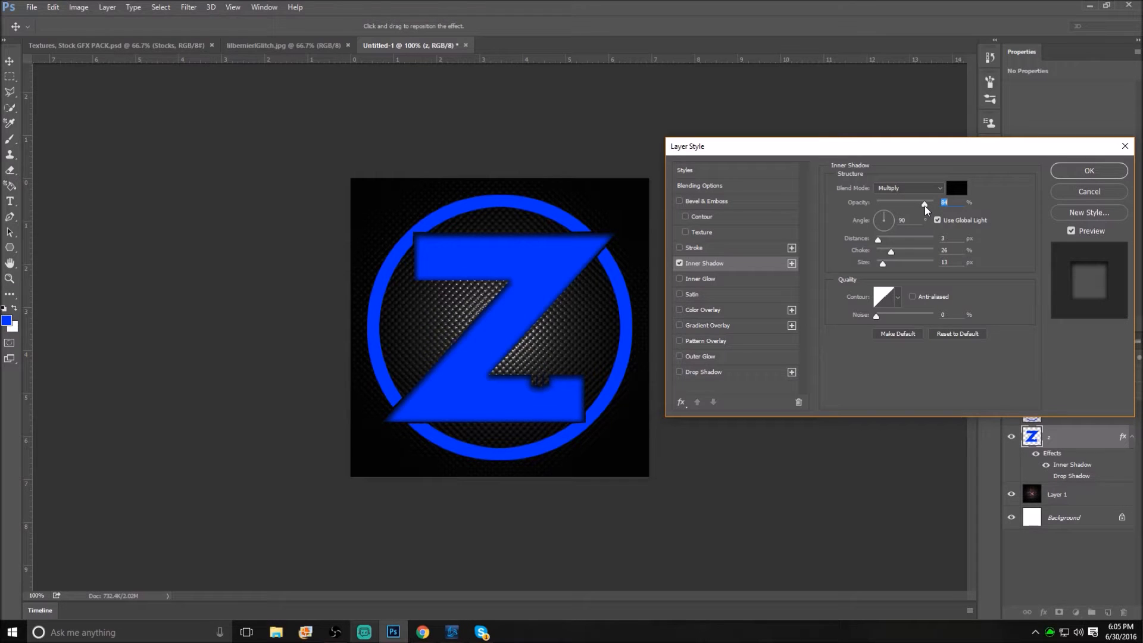
left_click(1074, 173)
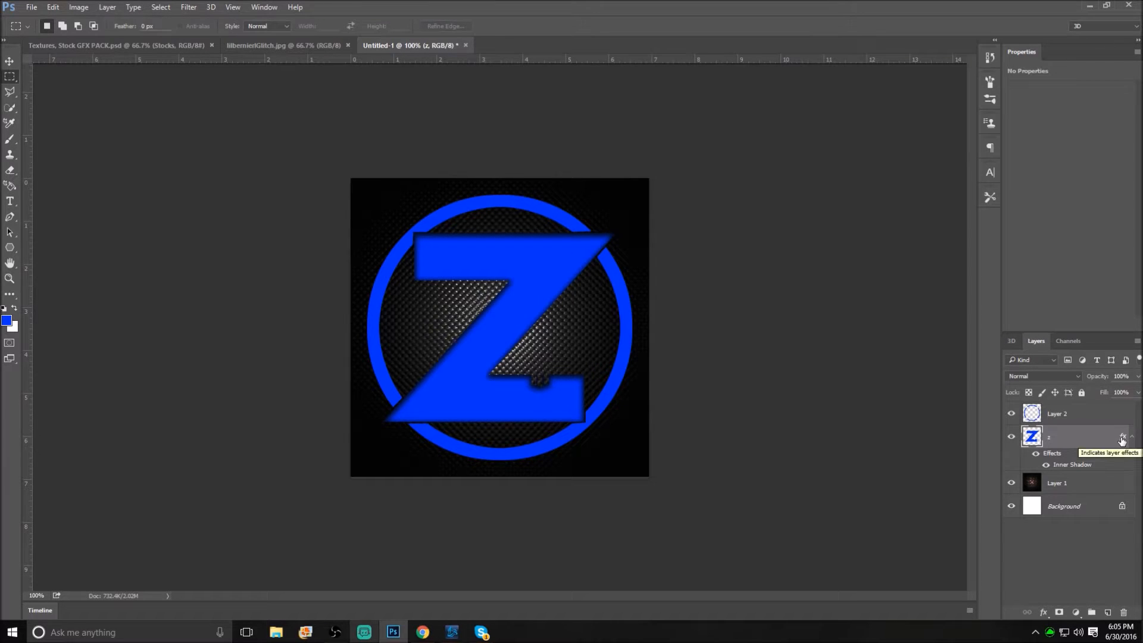
Step: Draw a blue heart custom shape about 61 by 56 px over the Z's upper arm, above the ring layer, and rasterize its layer
left_click(1070, 414)
left_click(9, 93)
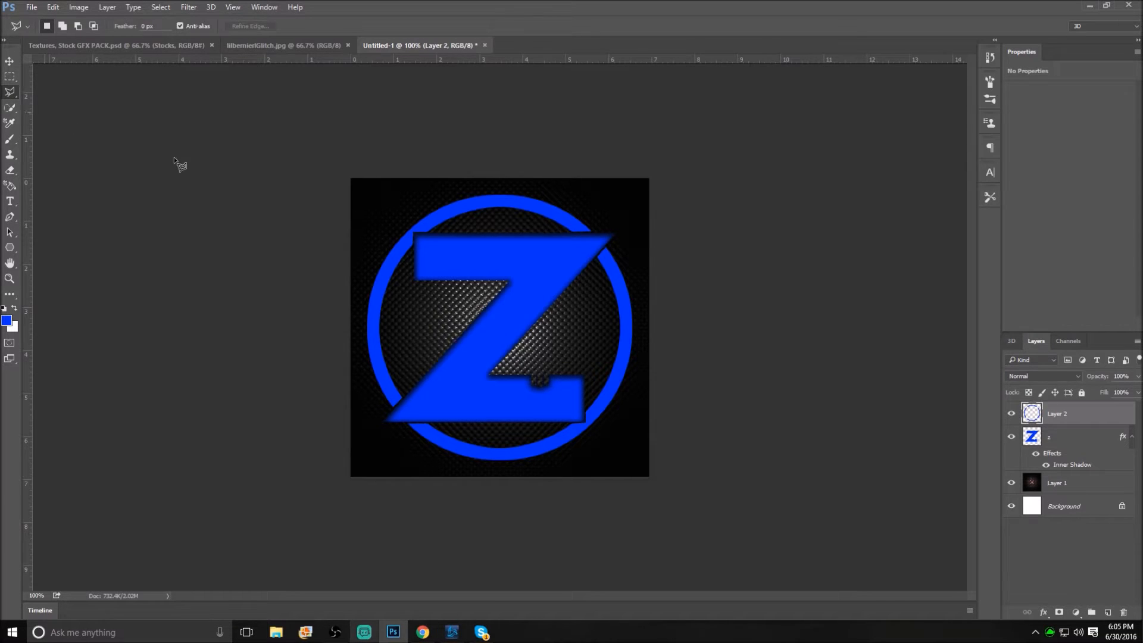
left_click(10, 218)
left_click(15, 253)
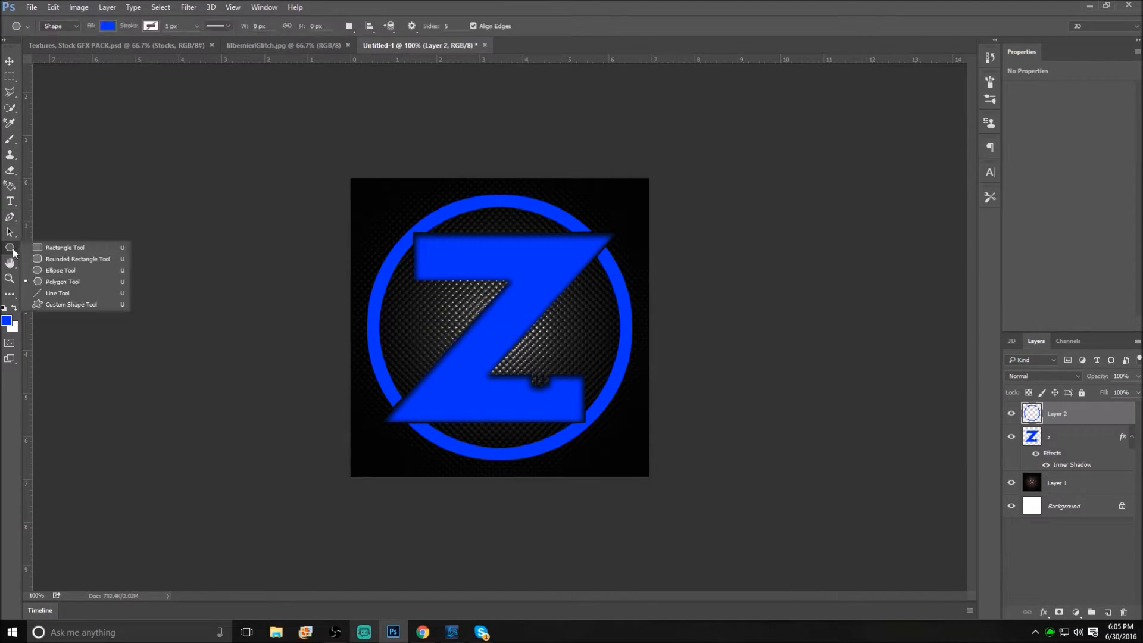
left_click(66, 304)
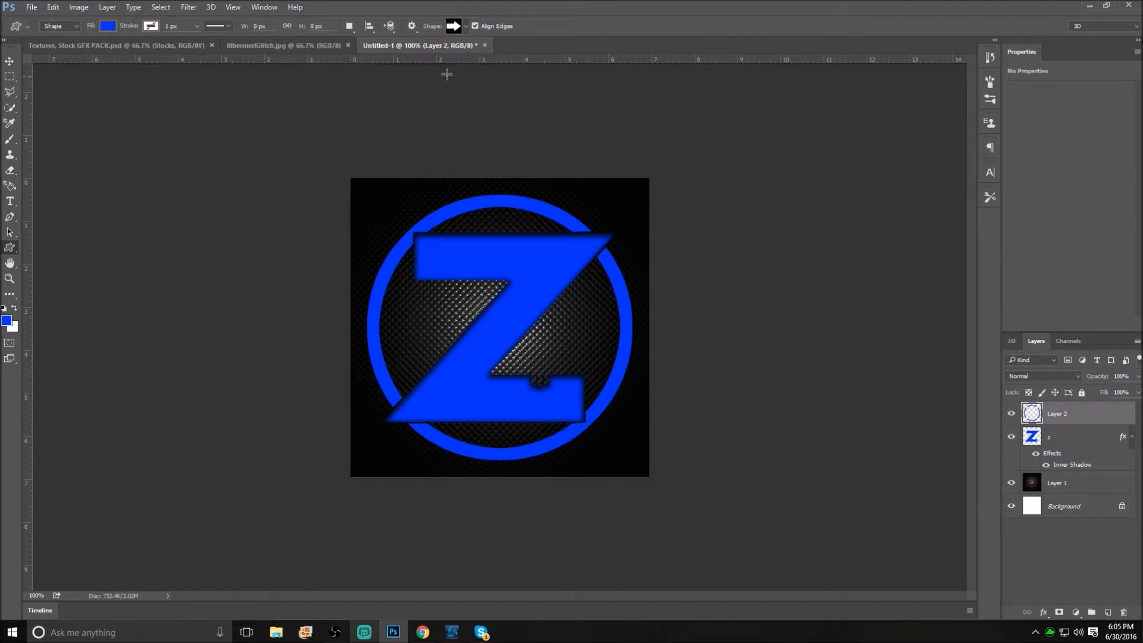
left_click(464, 26)
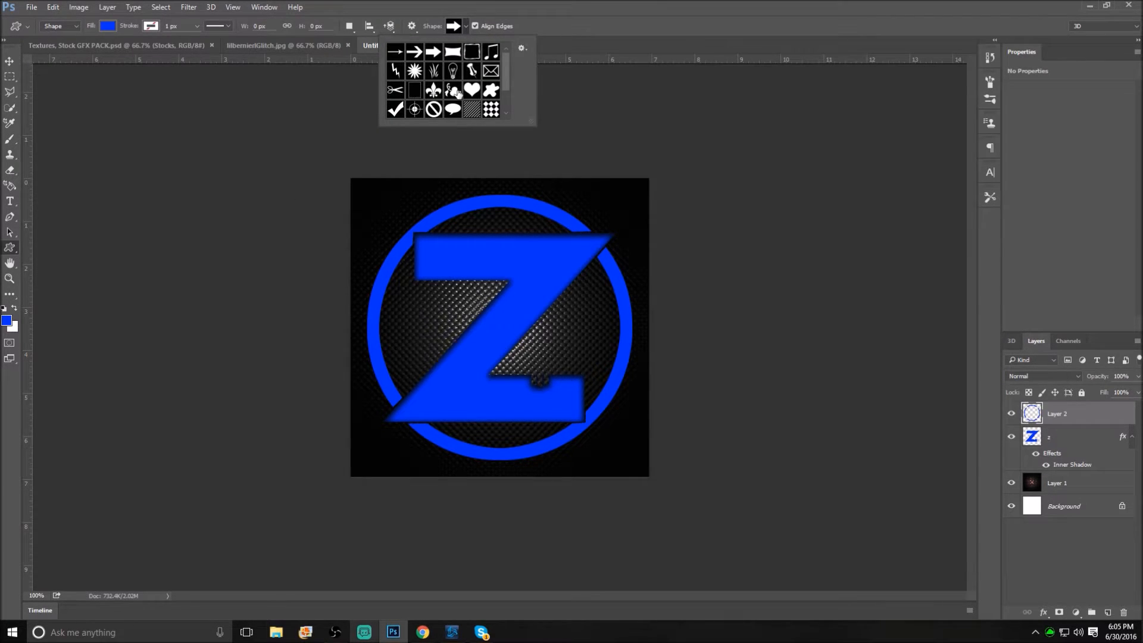
mouse_move(505, 68)
left_mouse_down()
mouse_move(499, 92)
mouse_move(506, 65)
left_mouse_up()
left_click(471, 96)
left_click(465, 27)
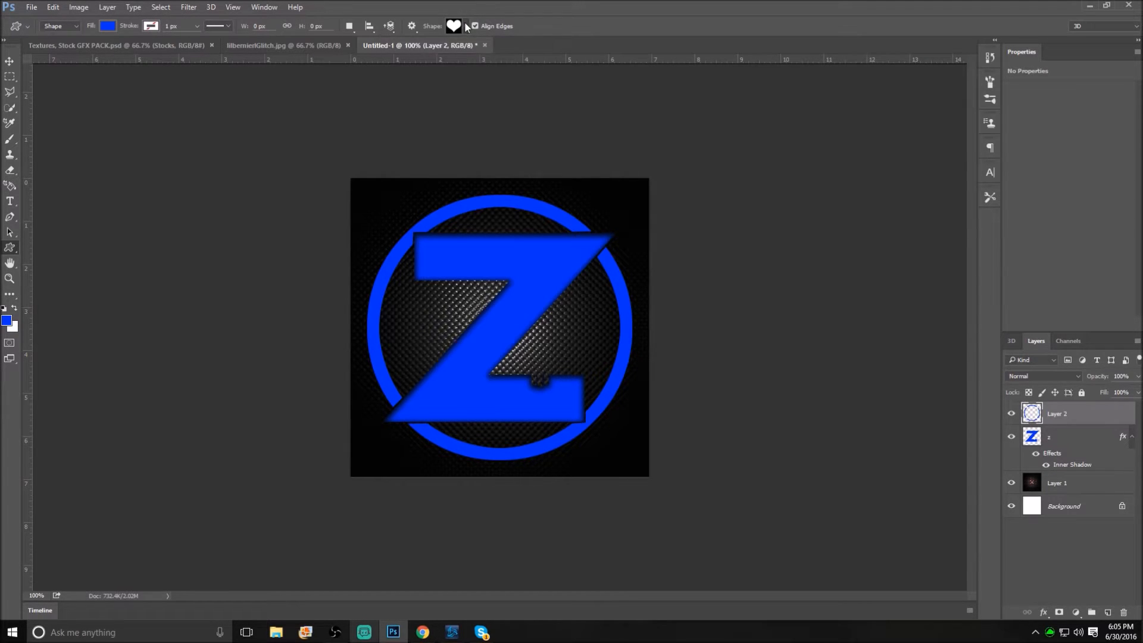
left_click_drag(431, 219, 468, 253)
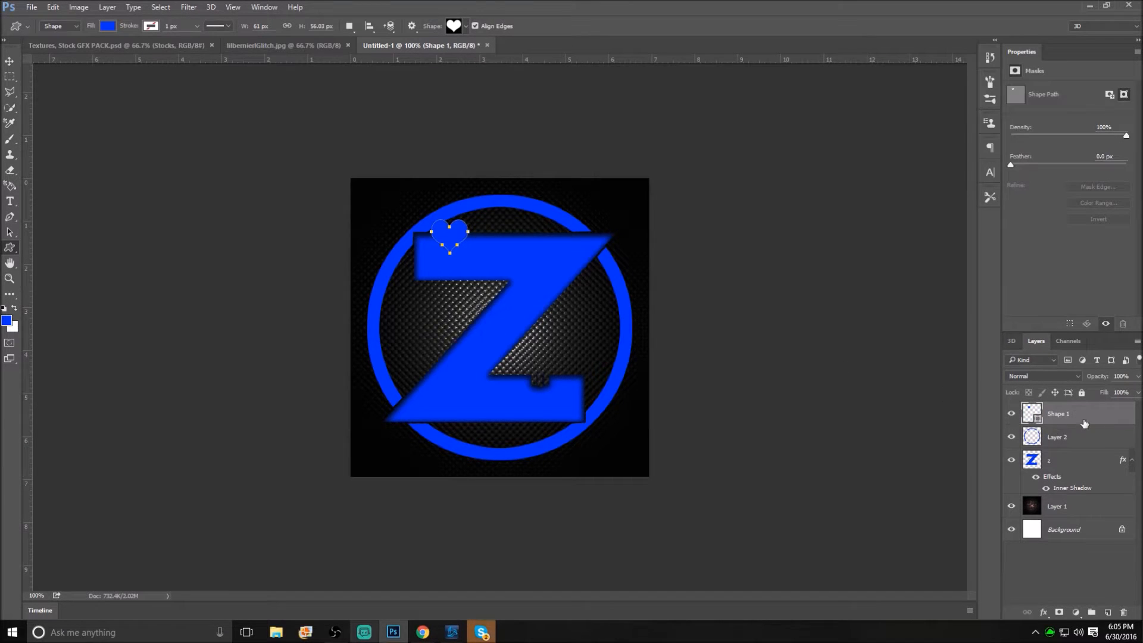
right_click(1065, 415)
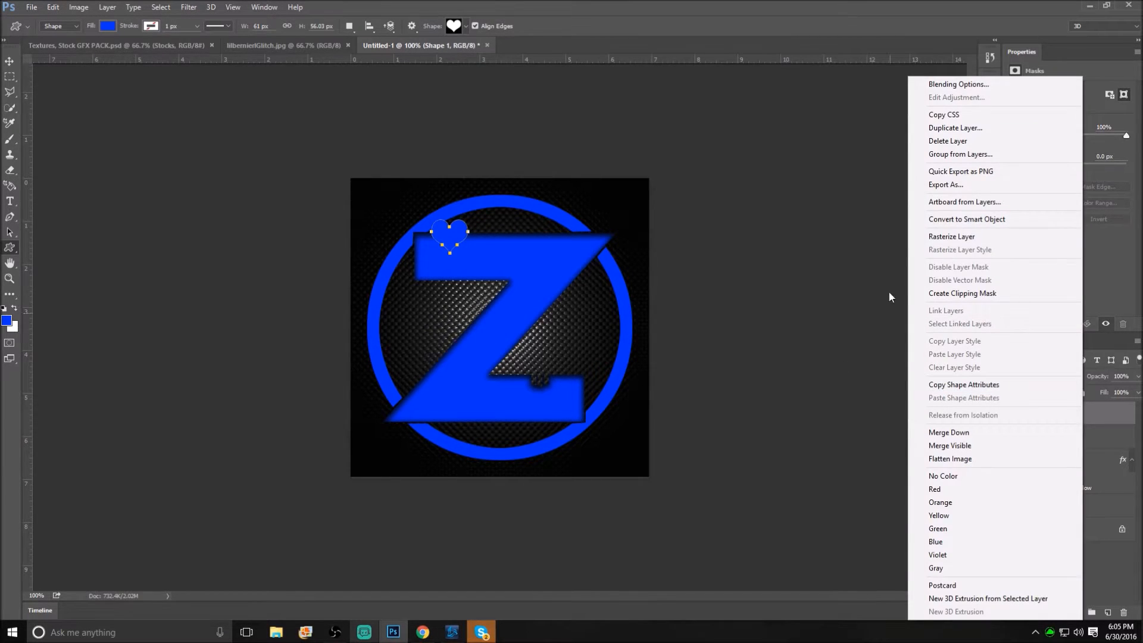
left_click(951, 237)
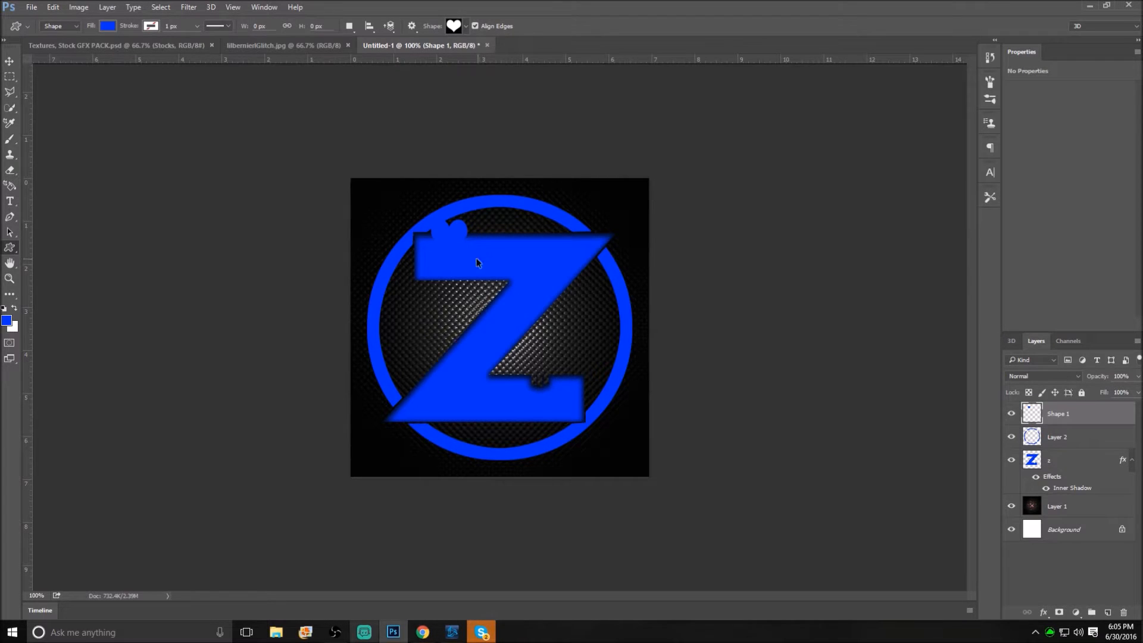
Step: Move the heart onto the ring's upper-right part beside the Z's corner and rotate it so its tip points outward
key("ctrl+t")
left_click_drag(459, 246, 619, 290)
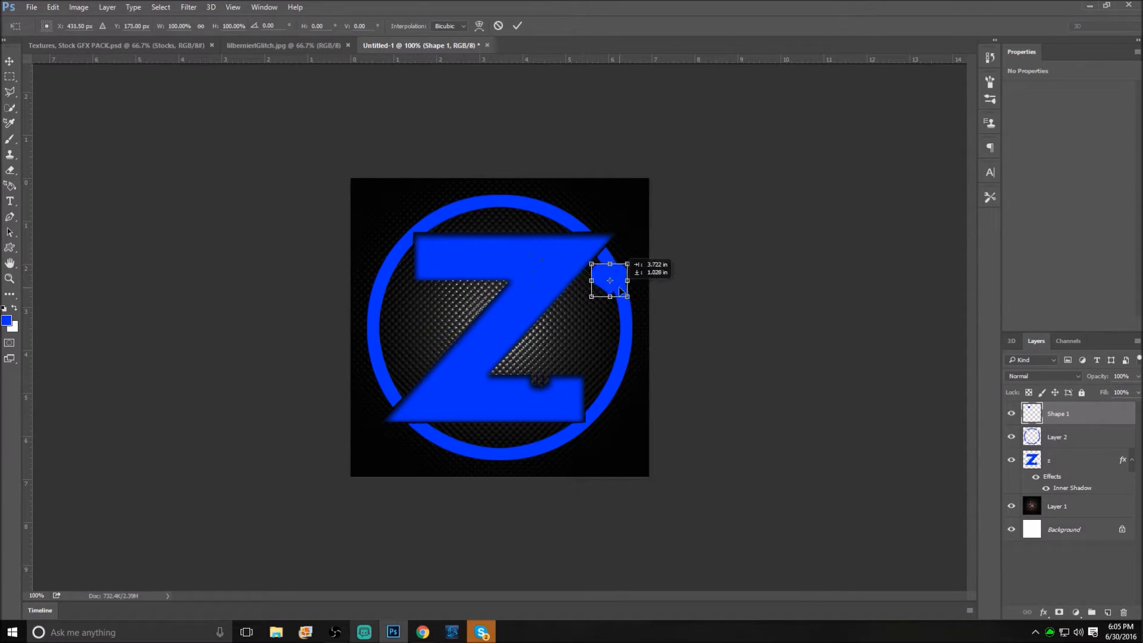
left_click_drag(628, 242, 625, 272)
scroll(625, 273, "up", 4)
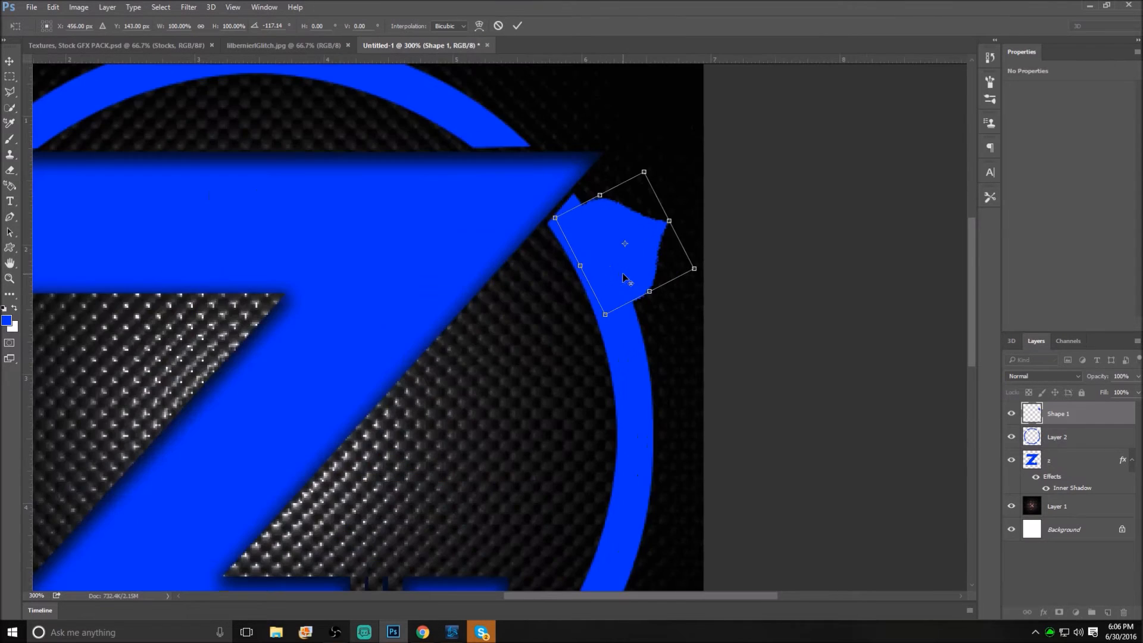
left_click_drag(651, 139, 636, 169)
left_click_drag(646, 241, 625, 241)
left_click_drag(661, 208, 665, 201)
key("Return")
scroll(699, 320, "down", 3)
scroll(698, 322, "up", 1)
scroll(613, 306, "up", 1)
scroll(592, 288, "down", 2)
scroll(648, 255, "up", 1)
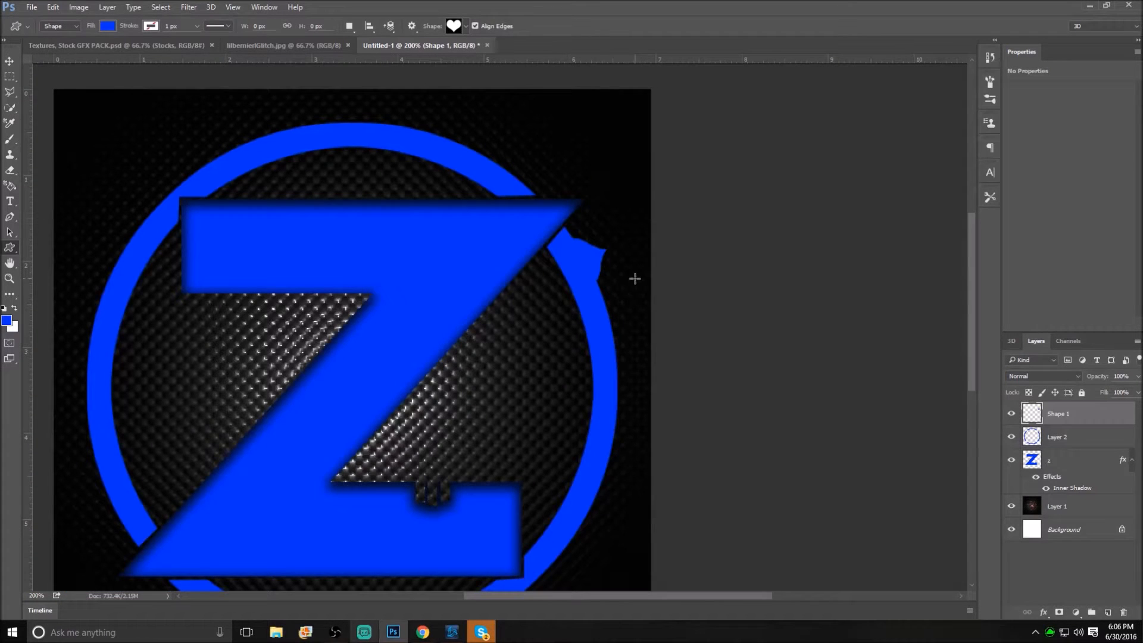
Step: Shrink and adjust the heart so only a small pointed tip sticks out of the ring's outer edge
left_click(10, 61)
key("ctrl+t")
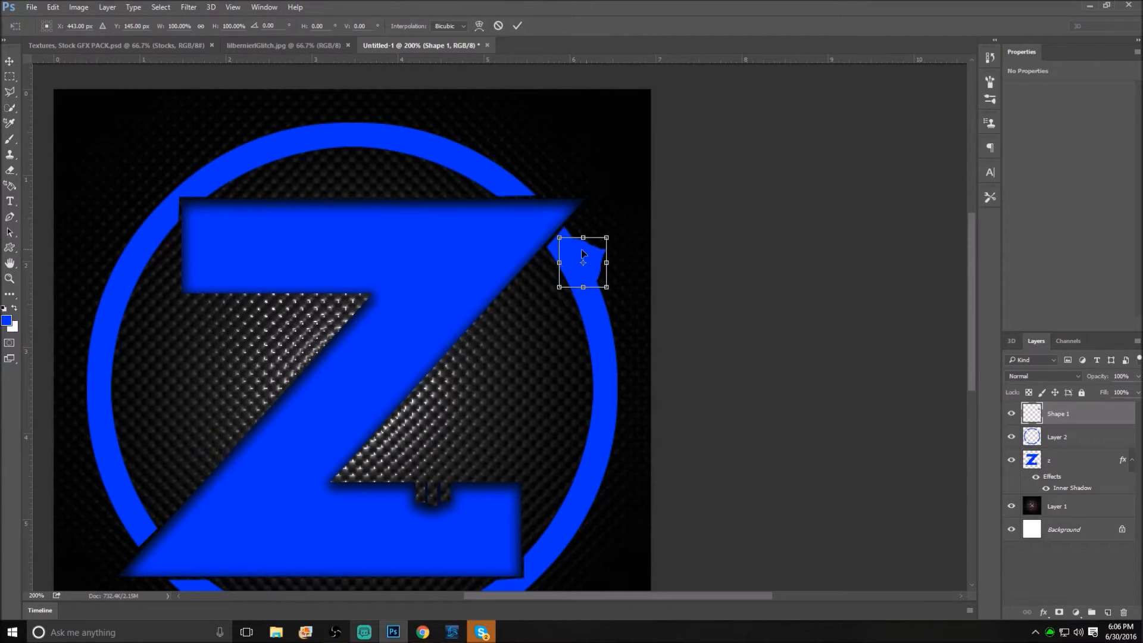
mouse_move(606, 238)
left_mouse_down()
mouse_move(624, 220)
mouse_move(597, 243)
left_mouse_up()
key("Return")
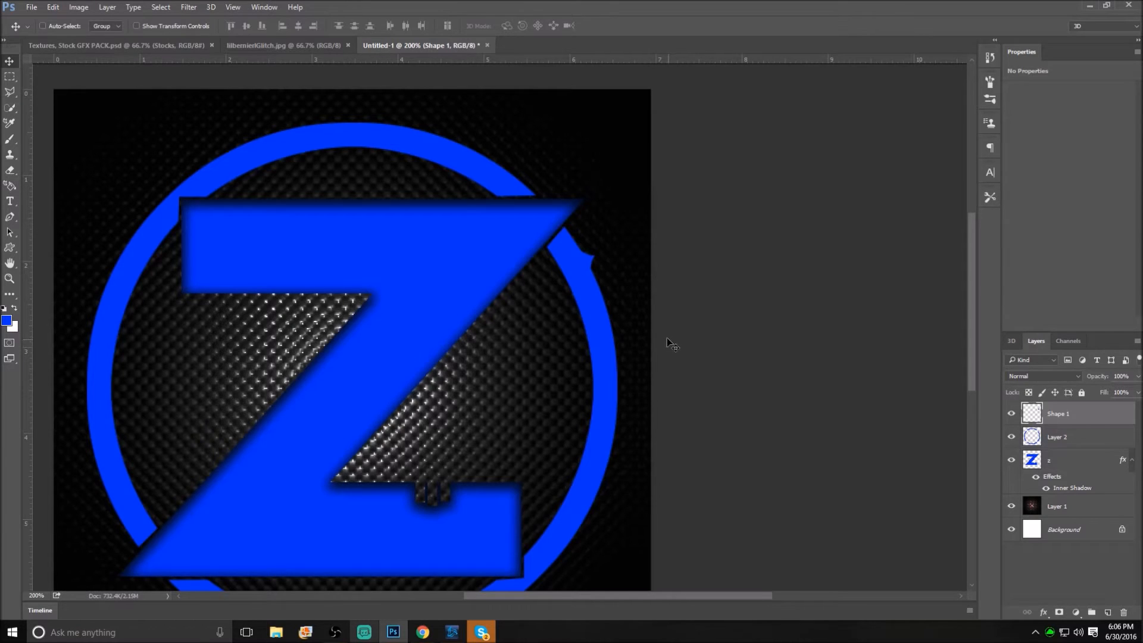
key("ctrl+t")
left_click_drag(615, 250, 612, 256)
key("Return")
scroll(642, 301, "up", 2)
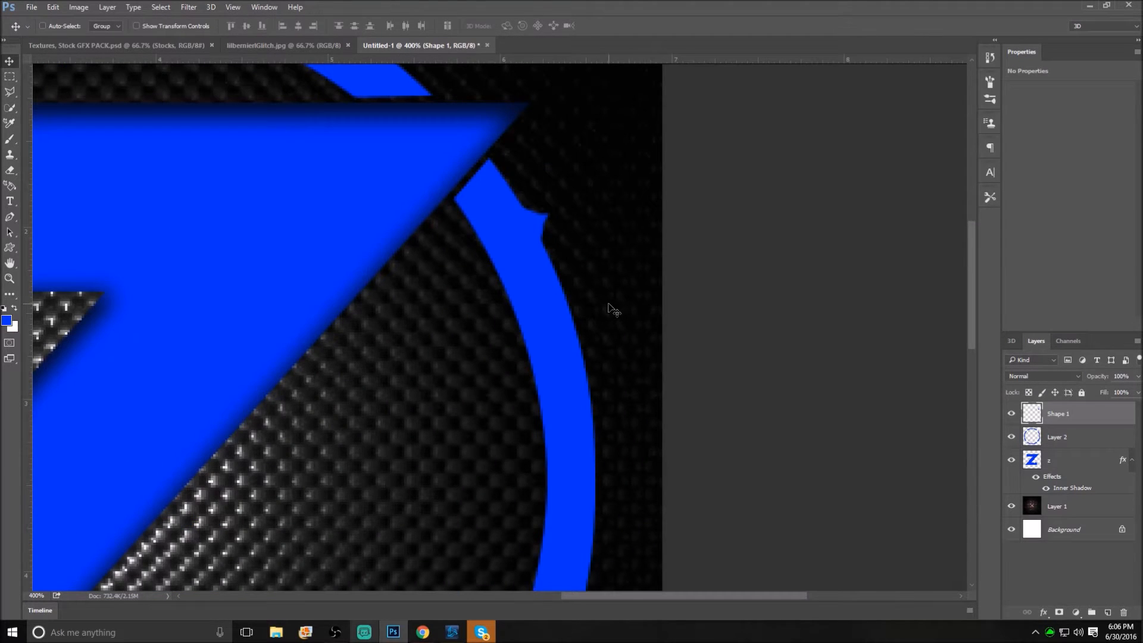
Step: Duplicate the spike, place the copy just below the first along the ring's outer edge, and rotate it to follow the curve
key("ctrl+j")
left_click_drag(526, 234, 605, 247)
key("ctrl+t")
left_click_drag(558, 278, 554, 272)
key("Return")
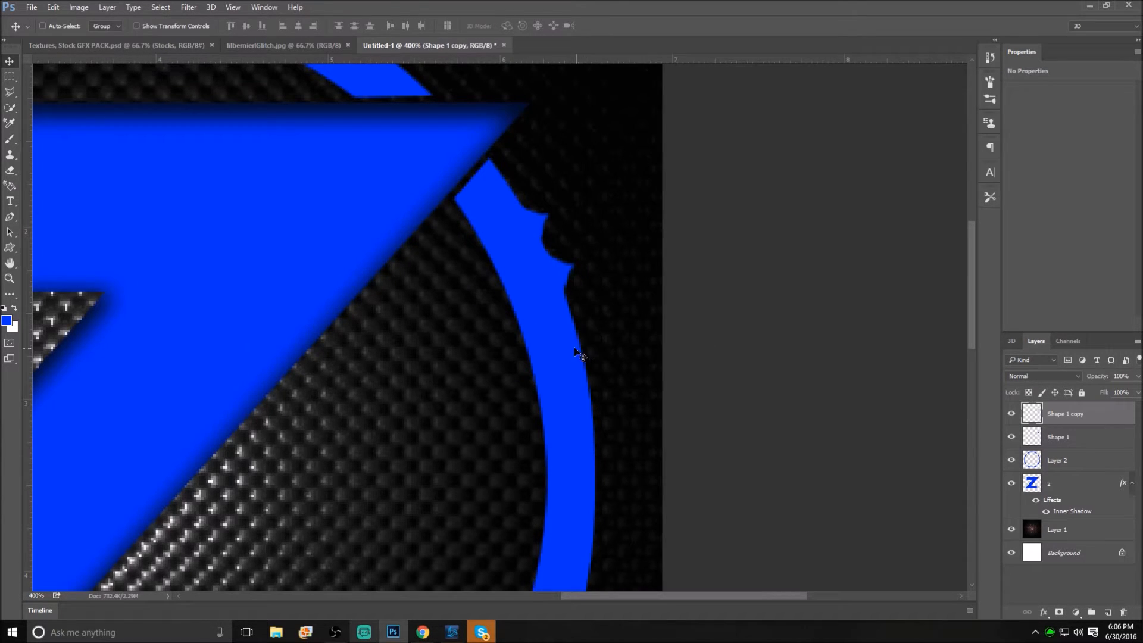
left_click_drag(573, 285, 564, 256)
scroll(566, 280, "up", 2)
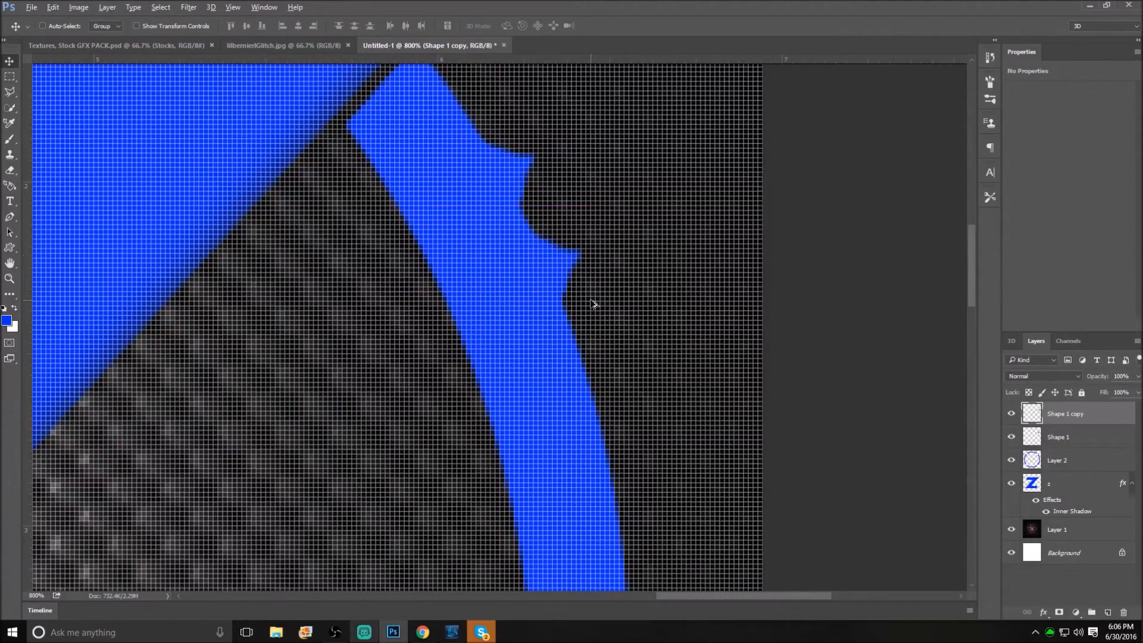
scroll(591, 301, "down", 3)
Step: Duplicate the second spike, place the copy below it on the ring's outer edge, and rotate it slightly to follow the curve
key("ctrl+j")
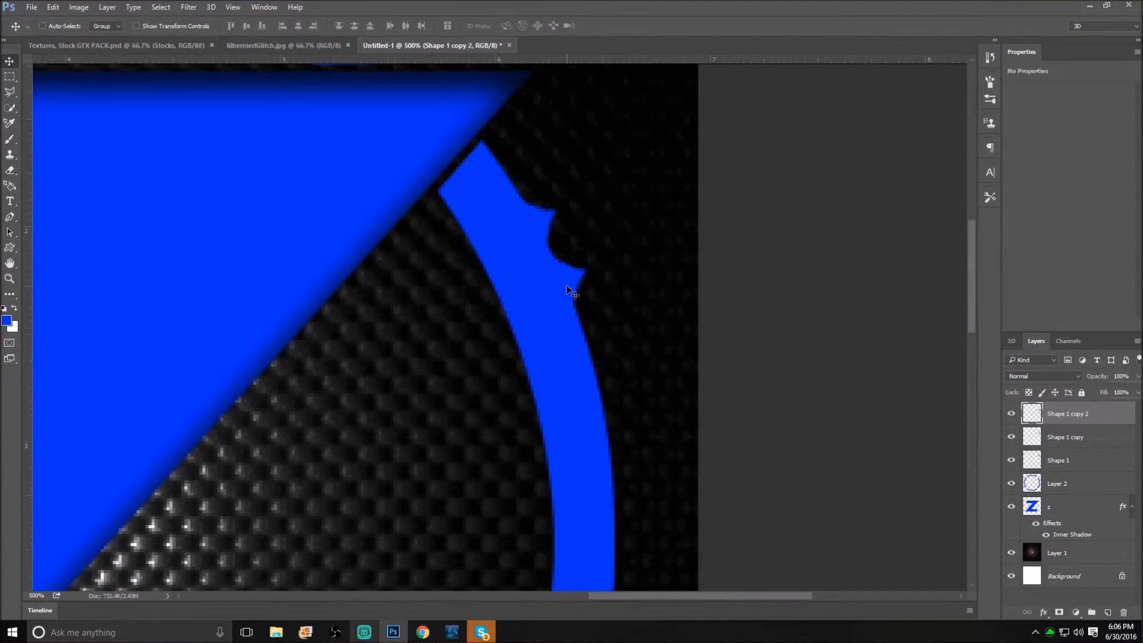
left_click_drag(584, 331, 584, 343)
key("ctrl+t")
left_click_drag(648, 265, 650, 277)
key("Return")
Step: Add a fourth spike below the third on the ring's outer edge, rotated about 5° clockwise to follow the curve
key("ctrl+j")
left_click_drag(596, 349, 610, 392)
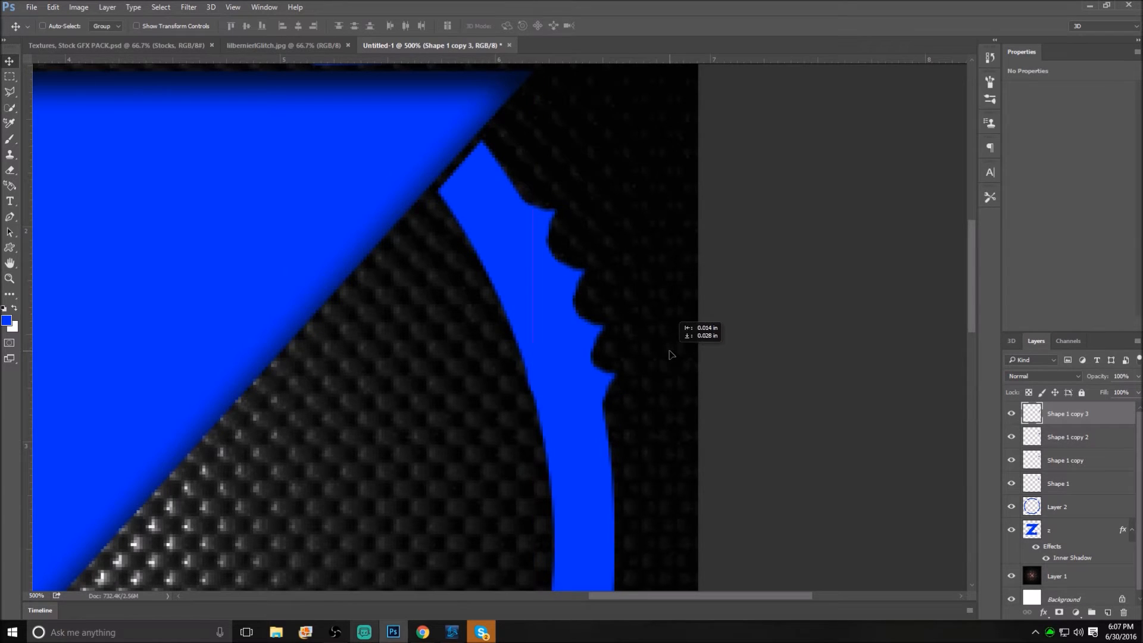
key("ctrl+y")
key("ctrl+y")
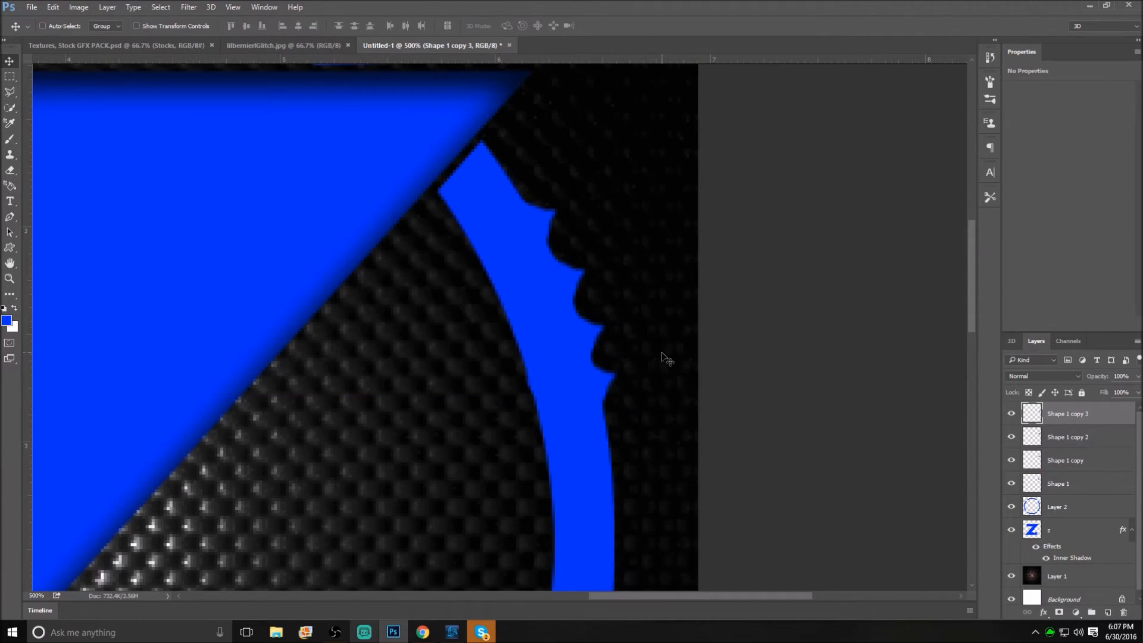
key("ctrl+t")
left_click_drag(661, 353, 601, 394)
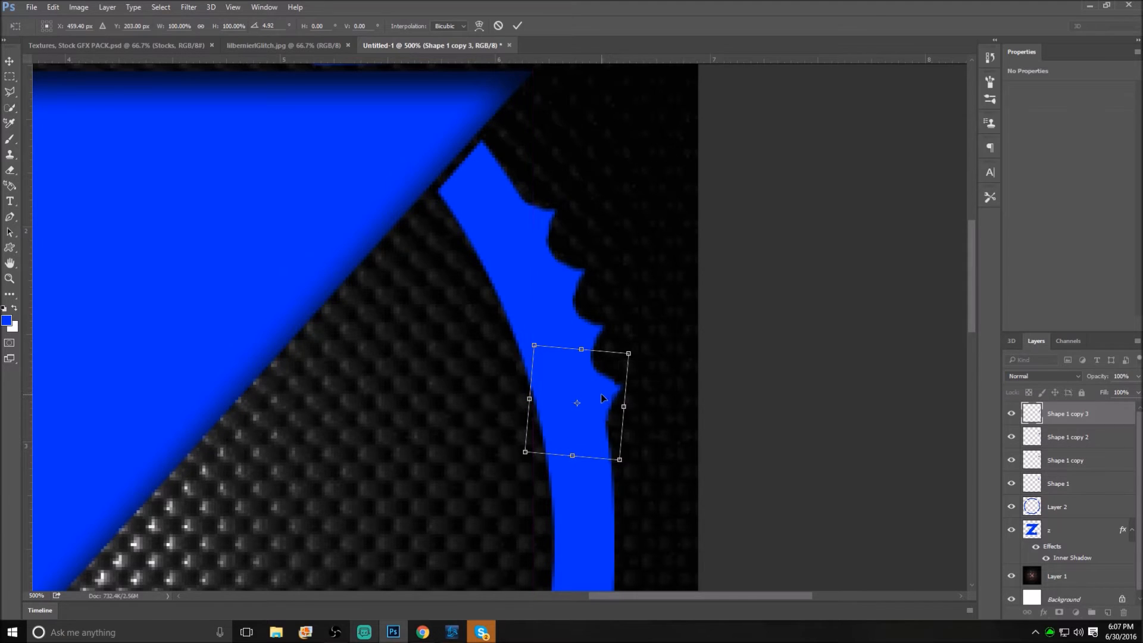
key("Return")
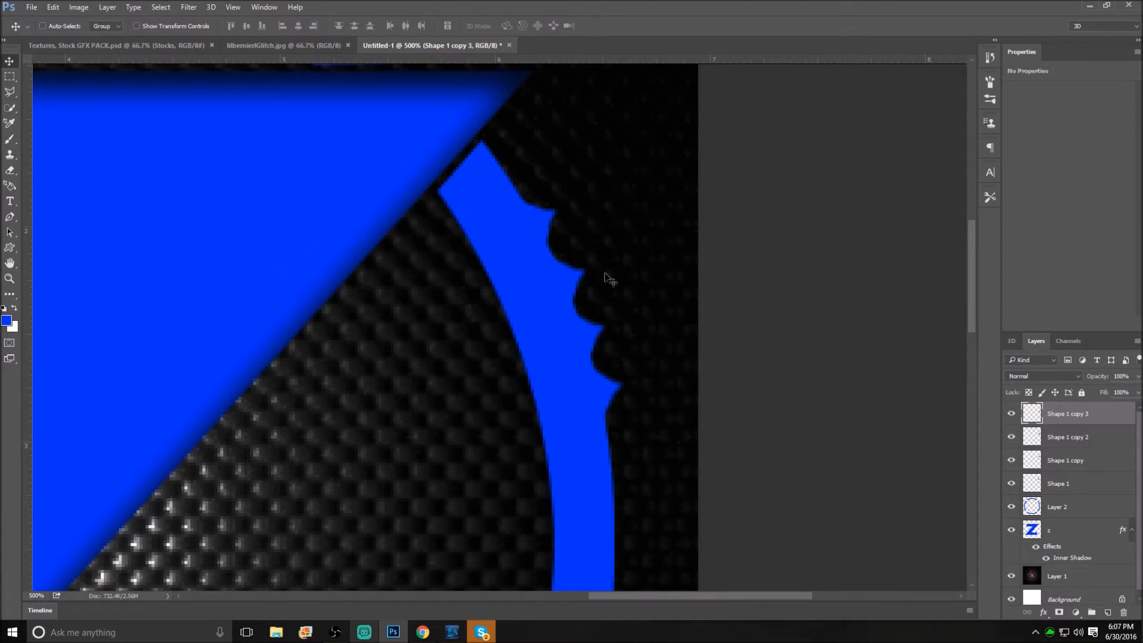
Step: Shift the third and fourth spikes slightly downward along the ring's outer edge to even out their spacing
left_click(1060, 465)
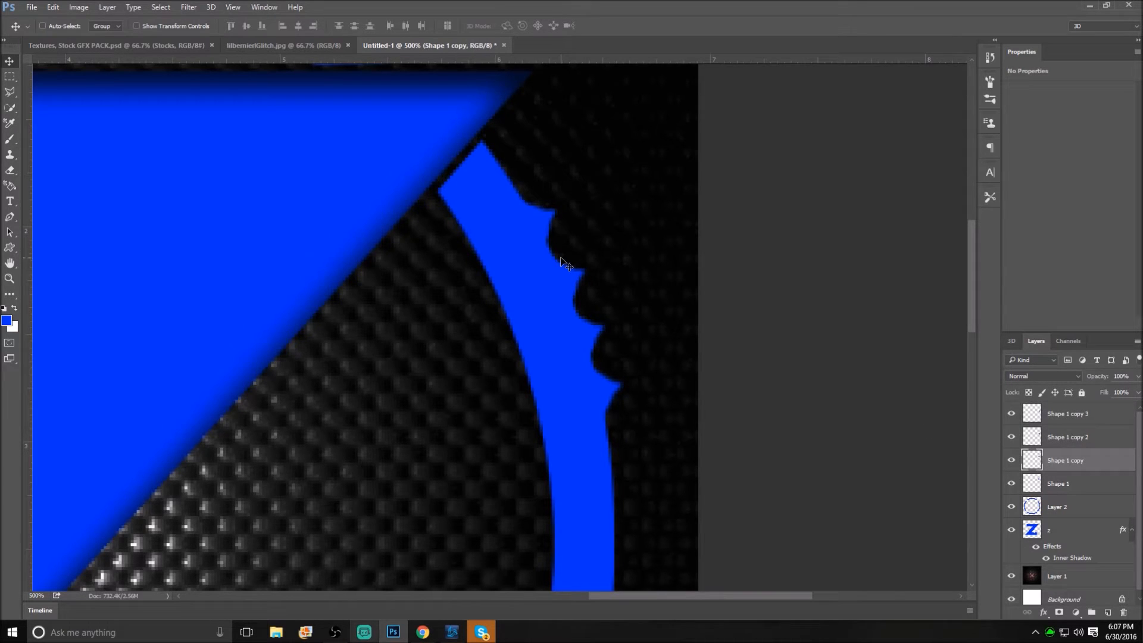
left_click_drag(559, 256, 571, 277)
left_click(1071, 438)
left_click_drag(571, 338, 577, 348)
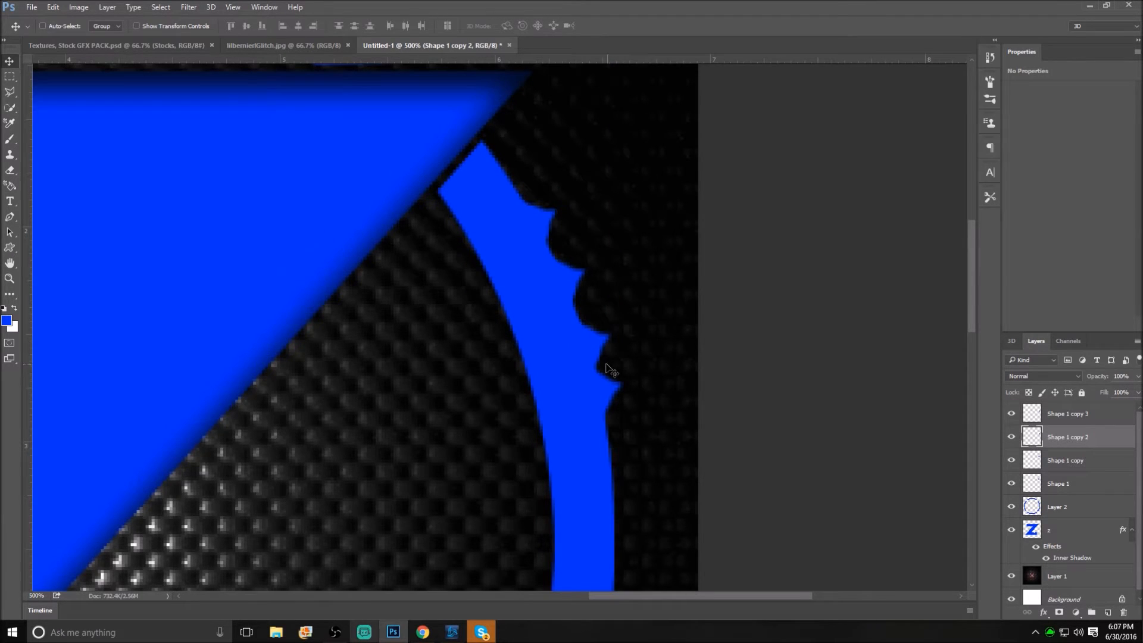
left_click(1096, 419)
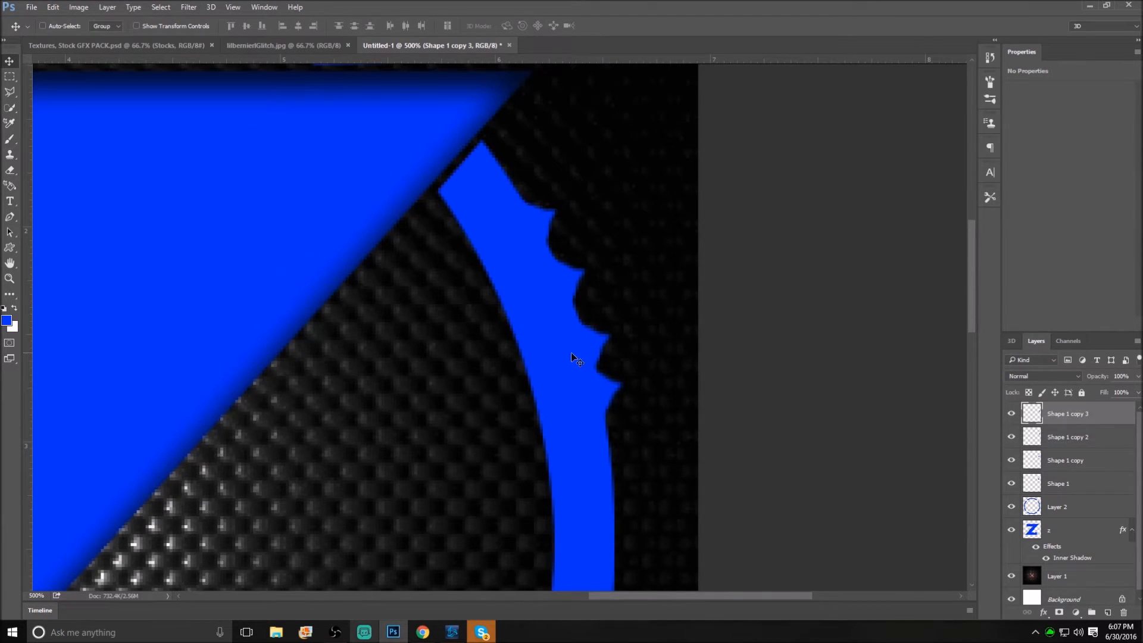
left_click_drag(589, 397, 592, 408)
key("ctrl+r")
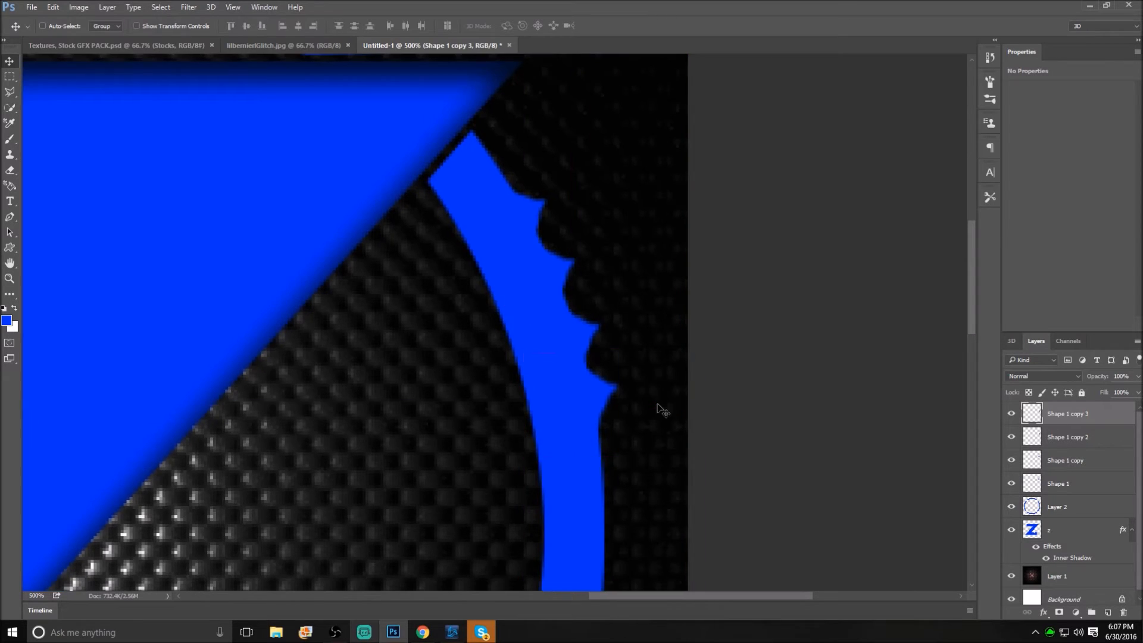
key("ctrl+r")
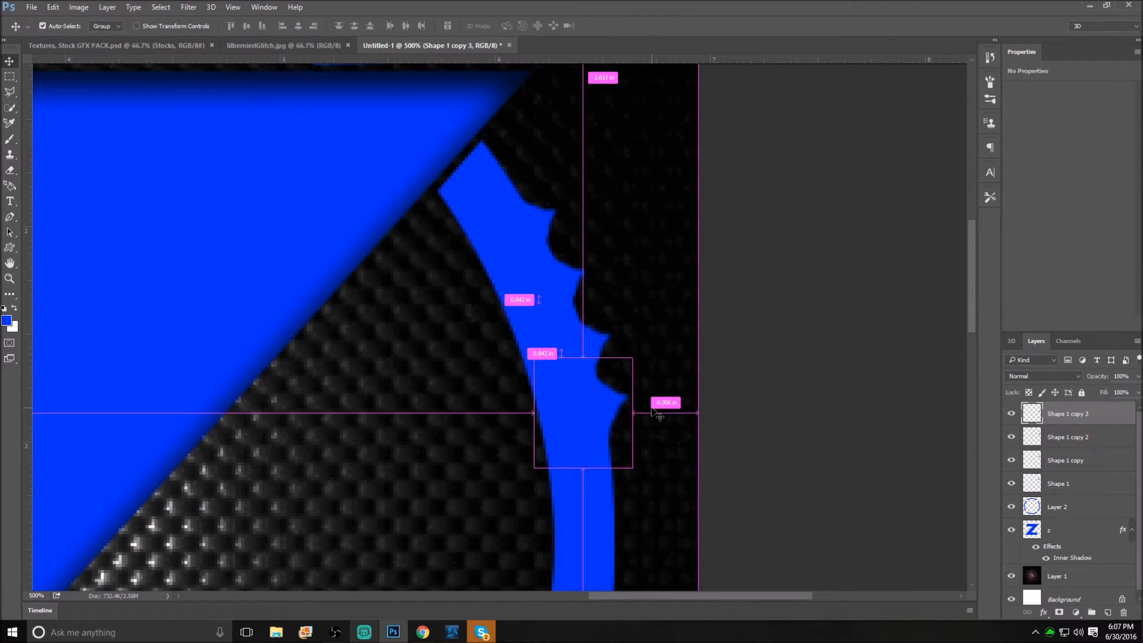
Step: Rotate the fourth spike about 7° clockwise and shift it slightly down to follow the ring's outer curve
key("ctrl+t")
left_click_drag(649, 350, 654, 359)
left_click_drag(602, 408, 596, 416)
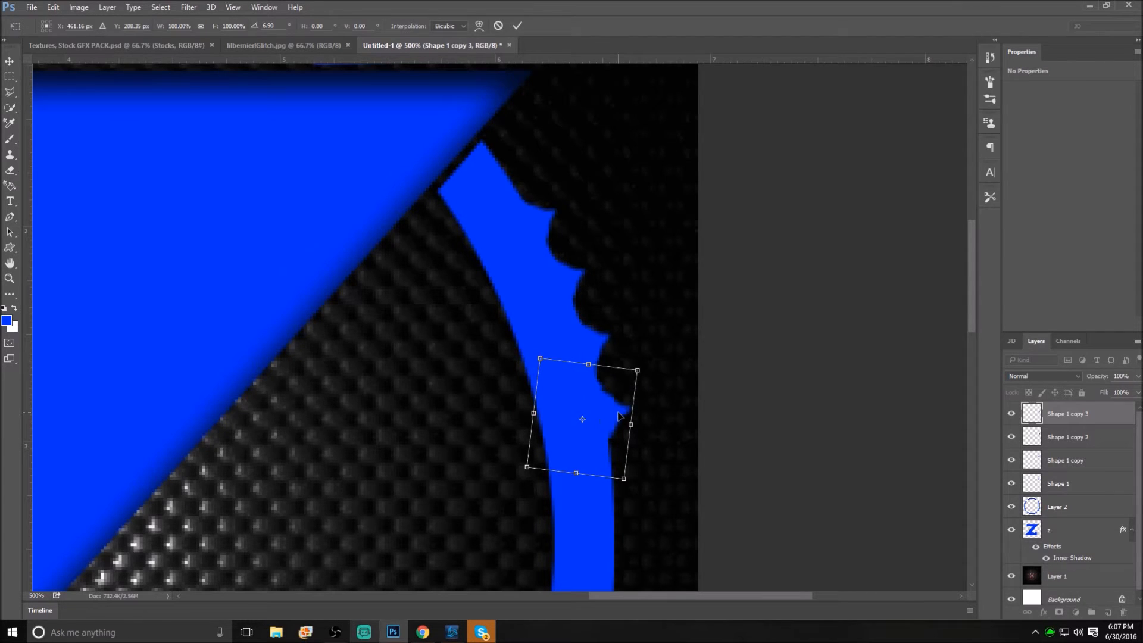
key("Return")
key("ctrl+t")
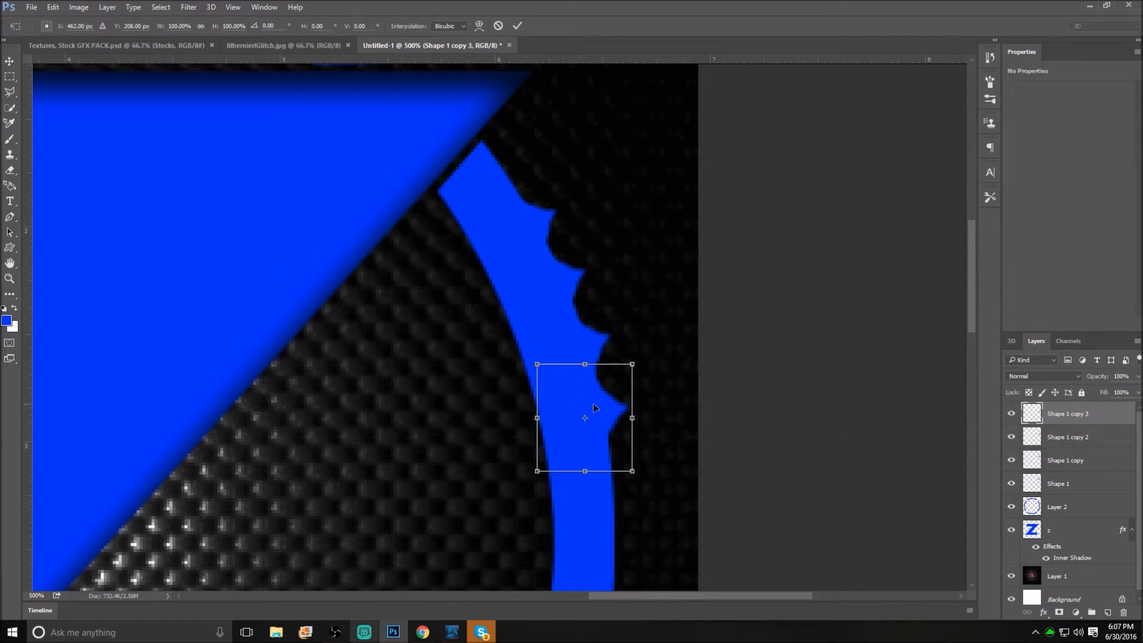
key("Return")
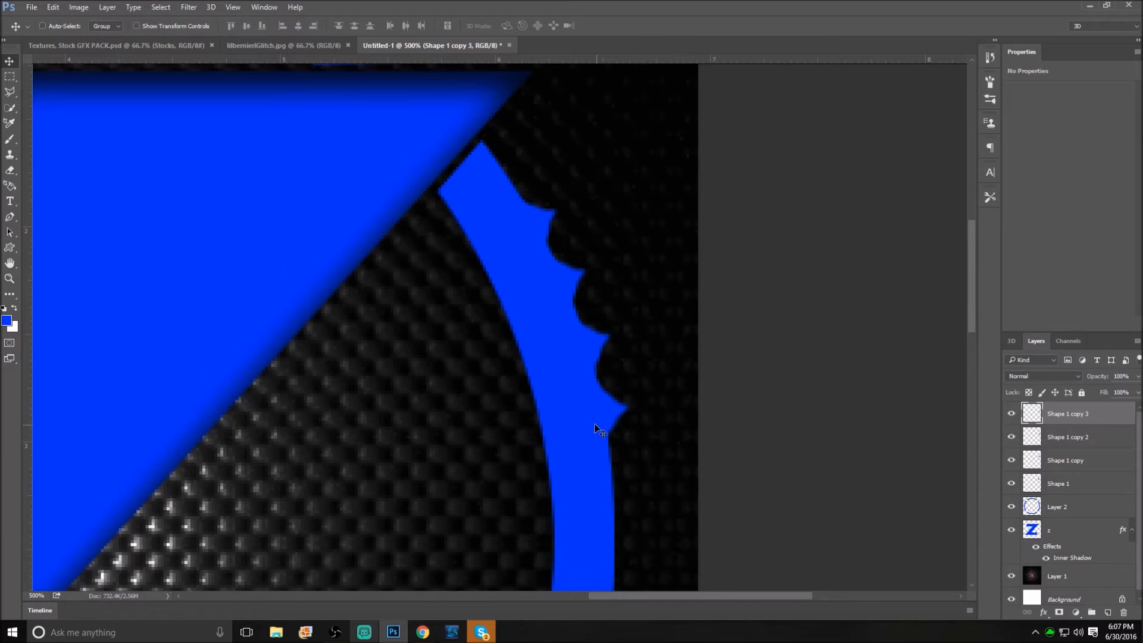
Step: Duplicate the fourth spike, place the copy below it on the ring's outer edge, and rotate it about 5° clockwise
right_click(582, 438)
left_click(777, 423)
key("ctrl+j")
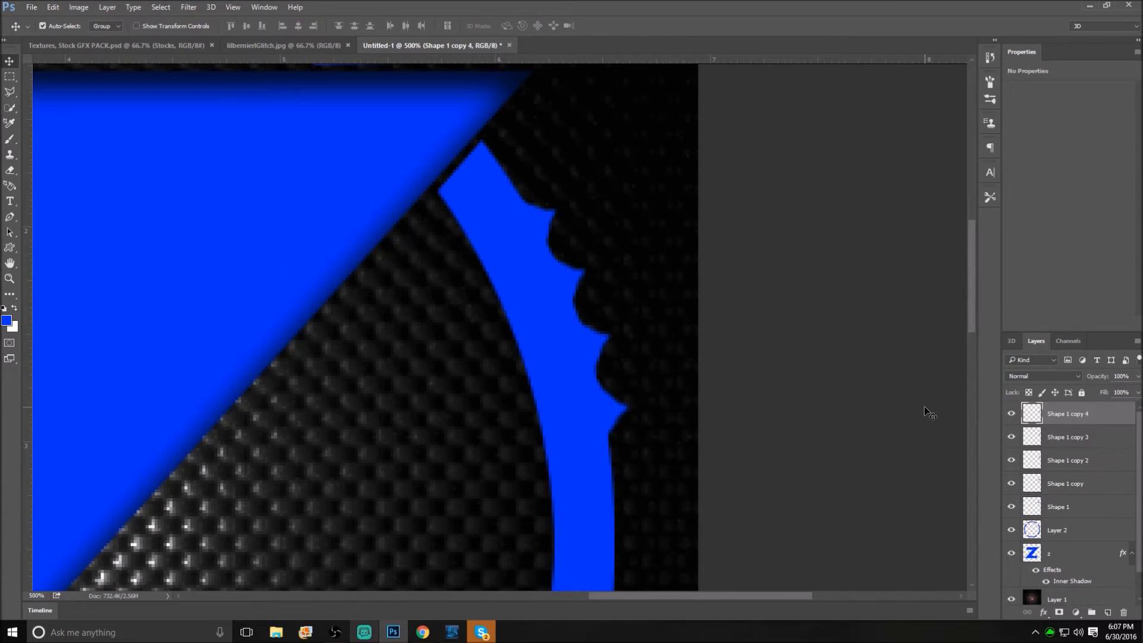
left_click_drag(591, 419, 582, 488)
key("ctrl+t")
left_click_drag(693, 465, 699, 473)
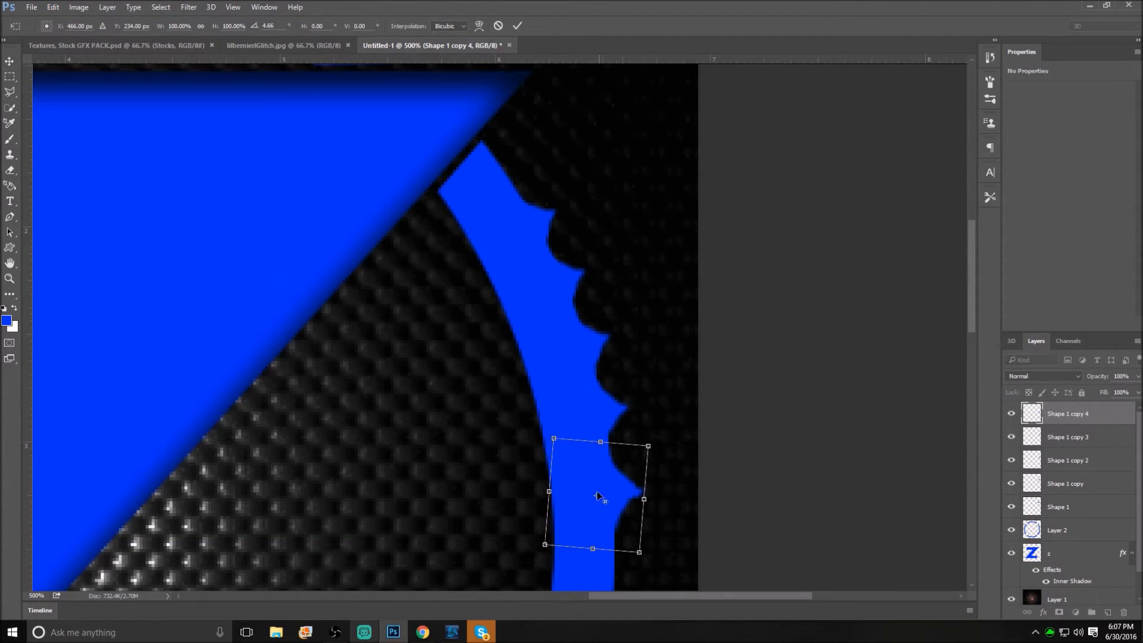
key("Return")
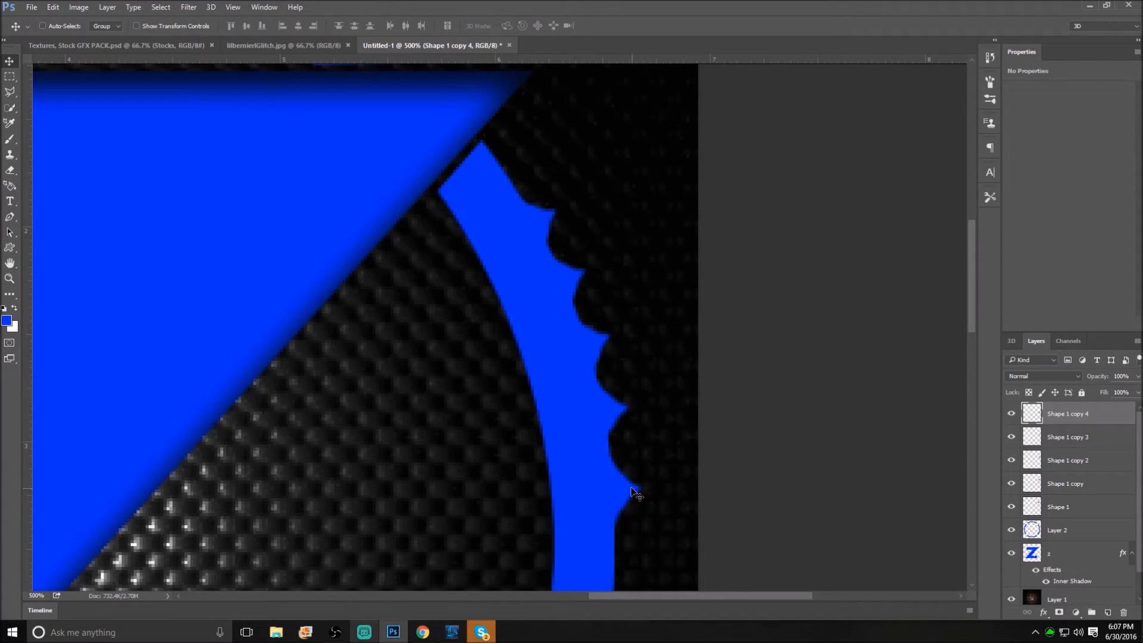
left_click_drag(614, 502, 613, 496)
Step: Fine-tune the rotation of the fourth spike with Free Transform
left_click(1045, 441)
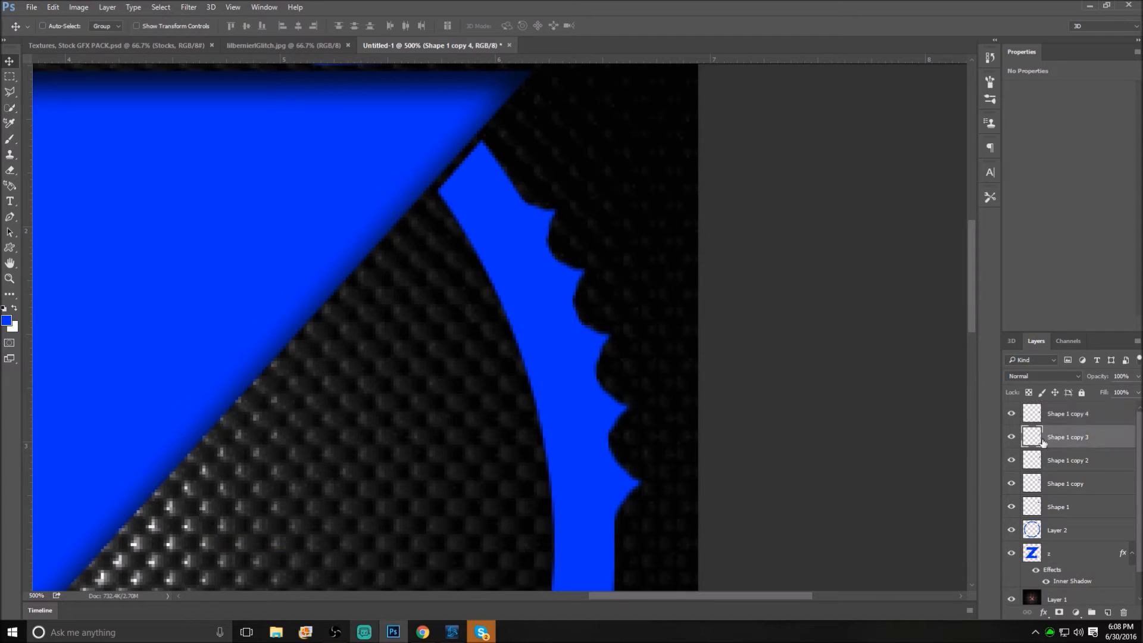
key("ctrl+t")
left_click_drag(665, 388, 664, 385)
key("Return")
scroll(741, 457, "down", 4)
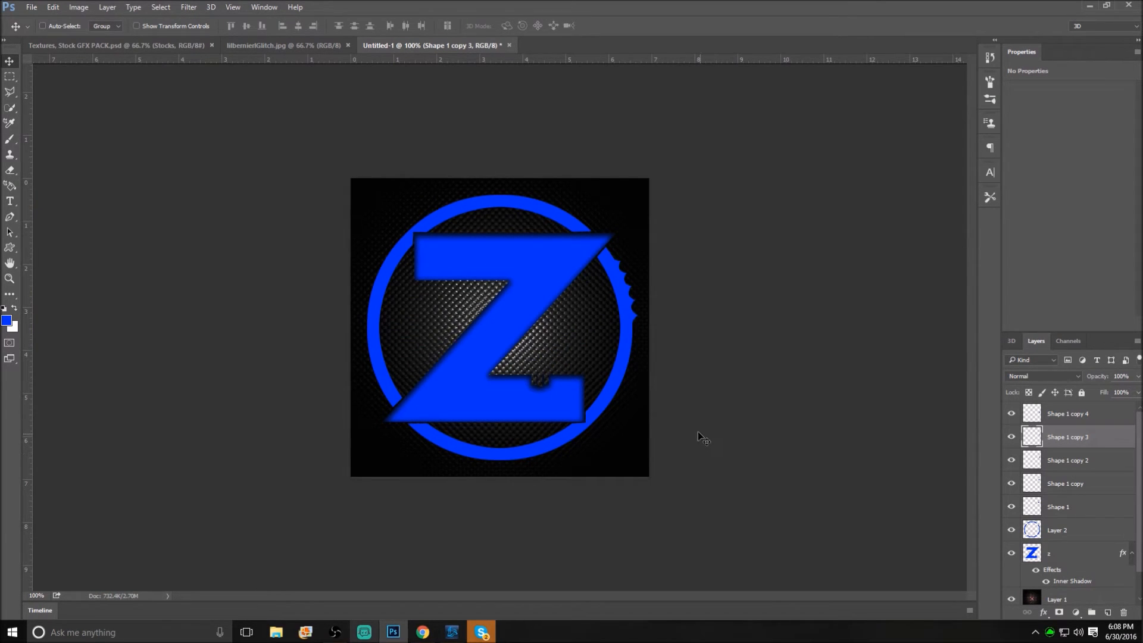
Step: Merge all the spike layers together, and merge the result with the ring layer
left_click(1063, 512)
left_click(1053, 417, "shift")
right_click(1053, 416)
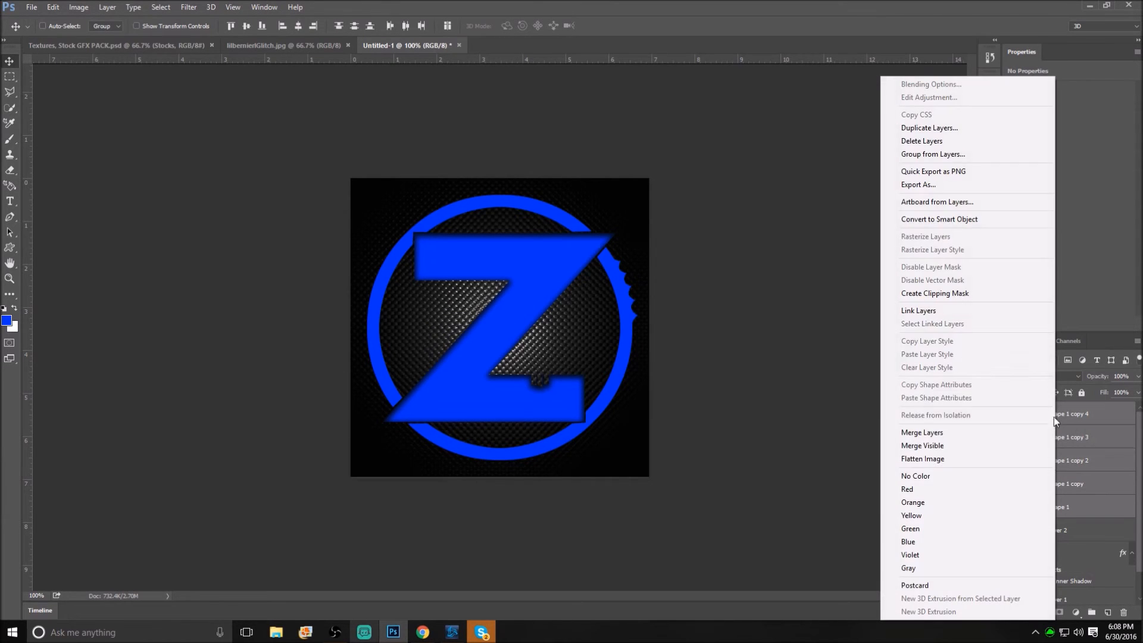
left_click(943, 432)
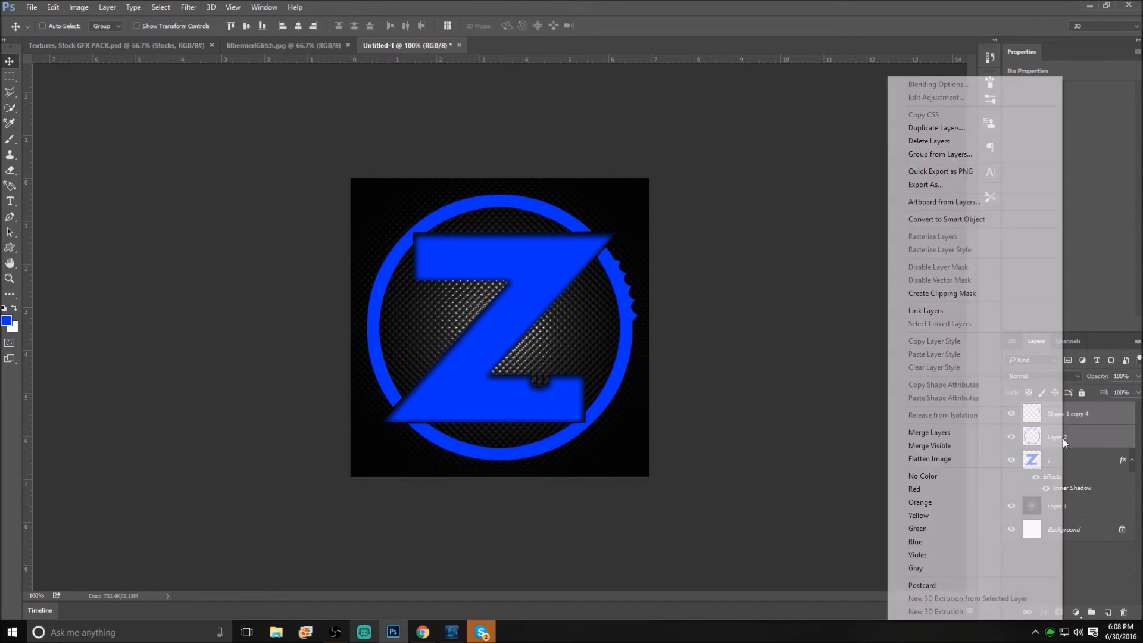
left_click(904, 431)
right_click(1055, 416)
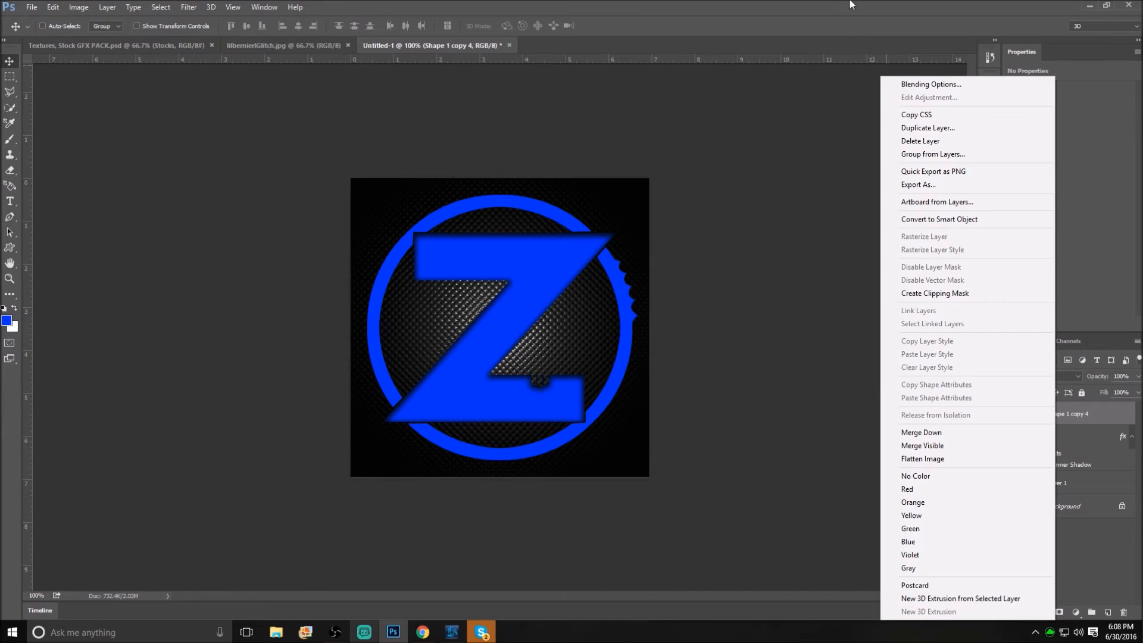
left_click(922, 84)
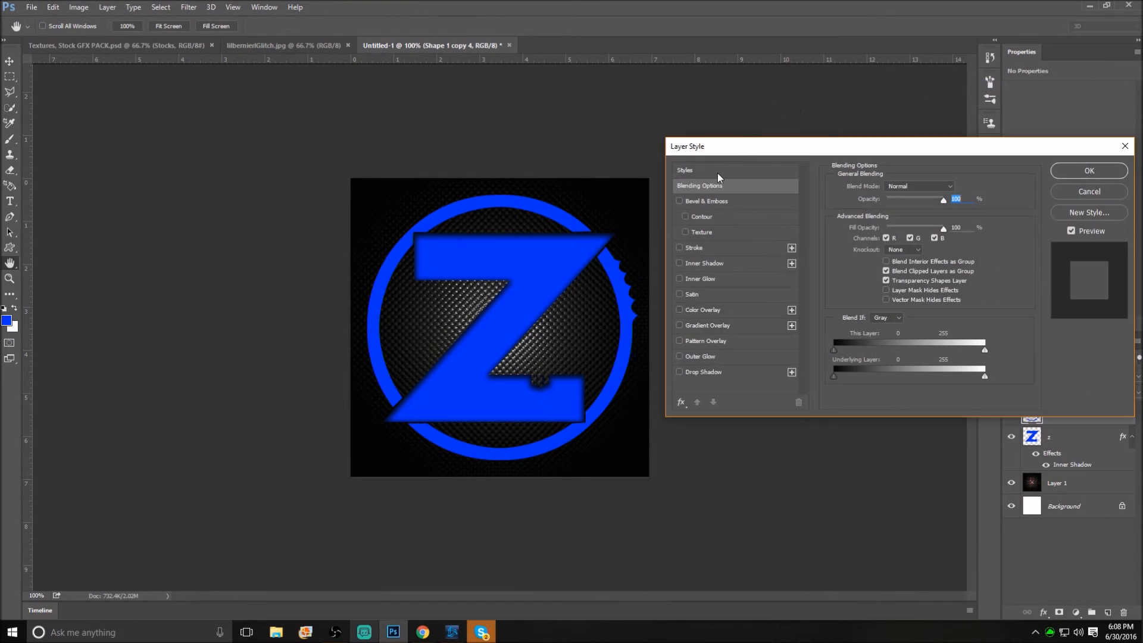
left_click(1090, 191)
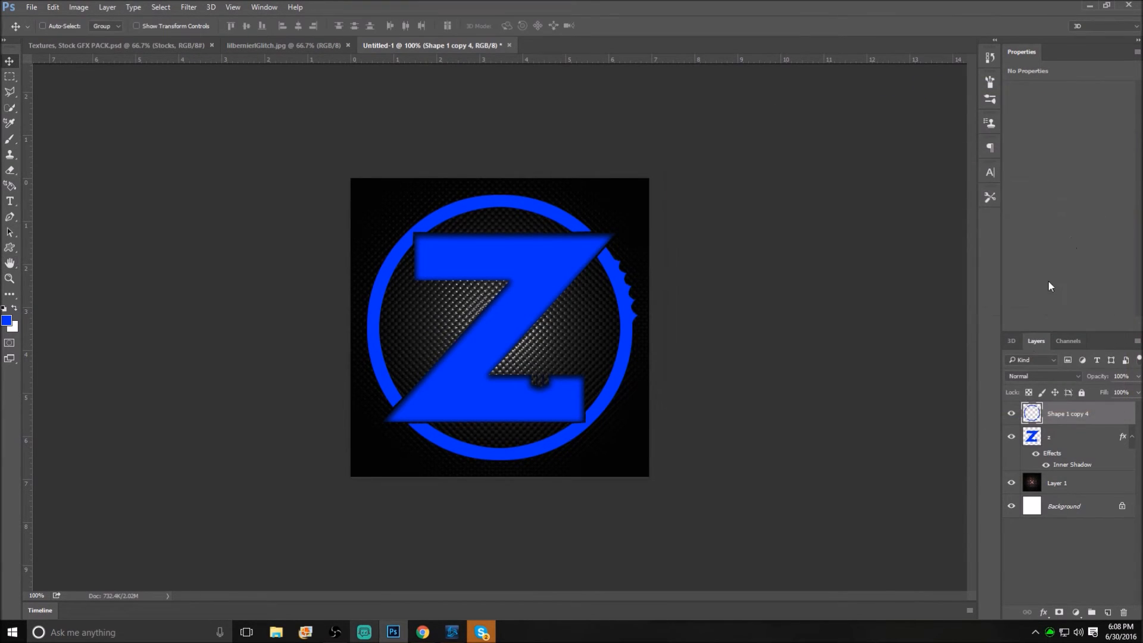
Step: Copy the Z layer's inner shadow effect onto the merged ring layer and collapse both effects lists
left_click_drag(1122, 439, 1122, 414)
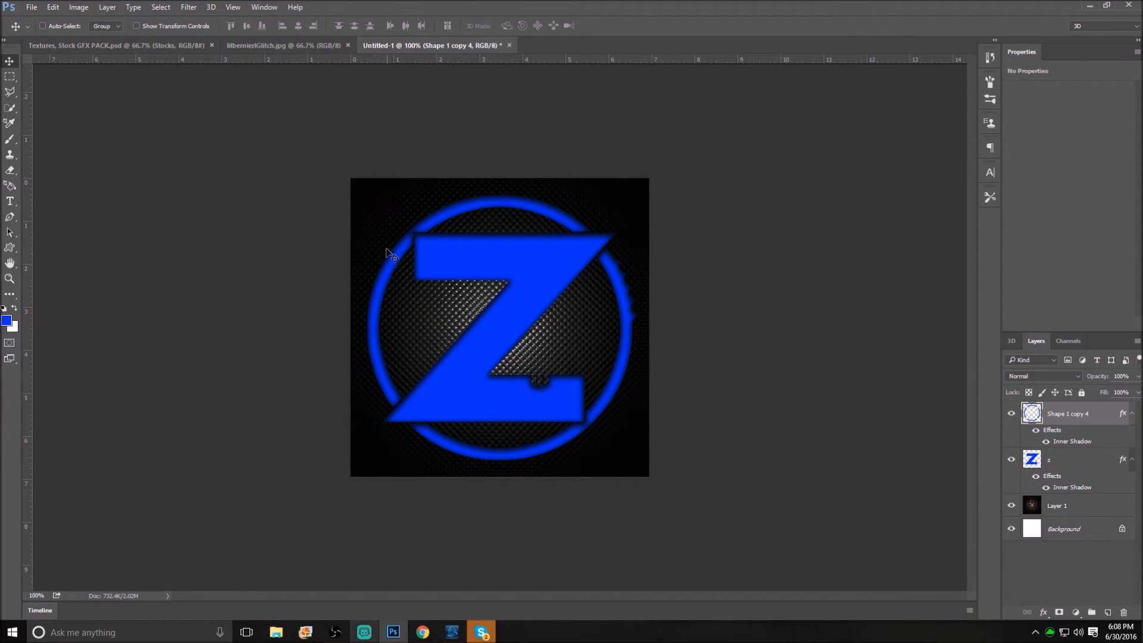
left_click(1132, 415)
left_click(1132, 436)
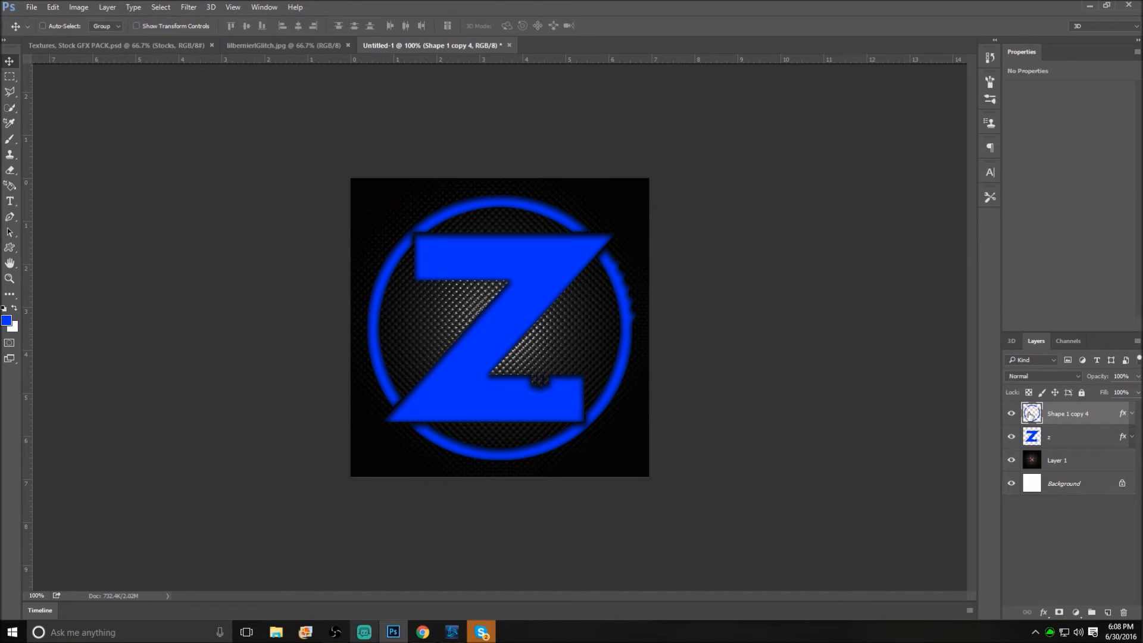
Step: Soften the ring's inner shadow by setting its choke to 14% and reducing its size
right_click(1073, 420)
left_click(946, 79)
right_click(1055, 415)
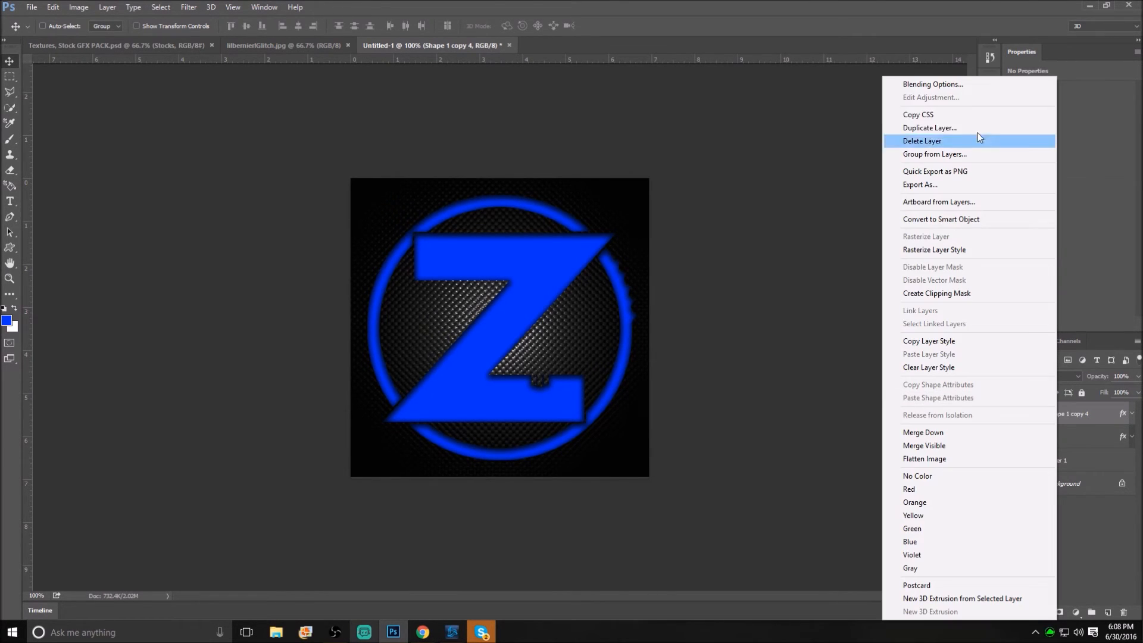
left_click(945, 83)
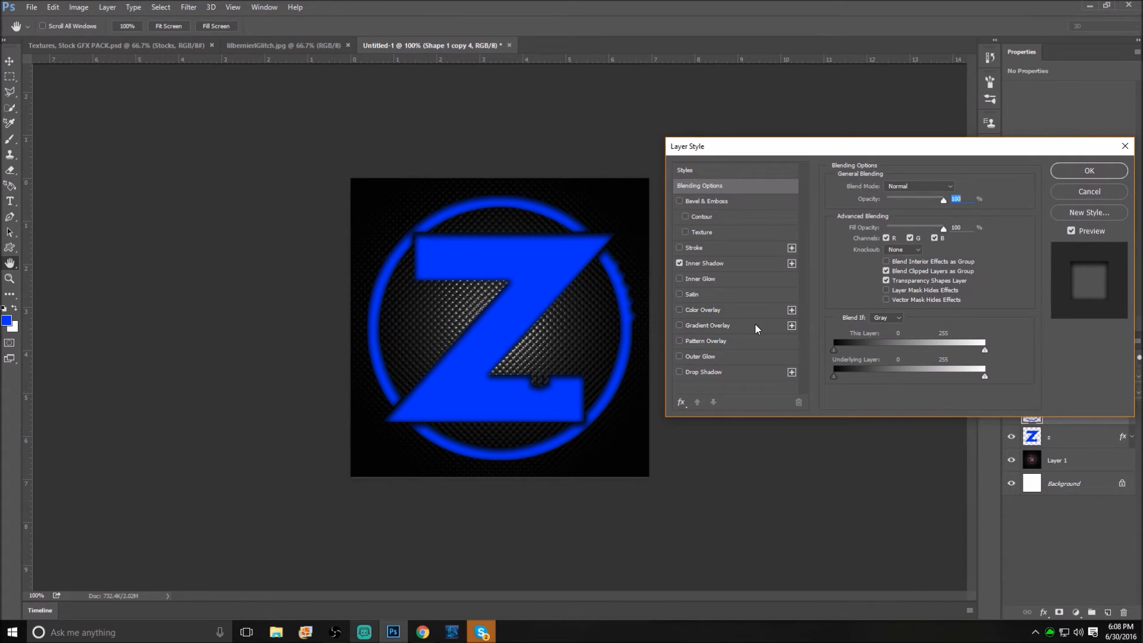
left_click(680, 263)
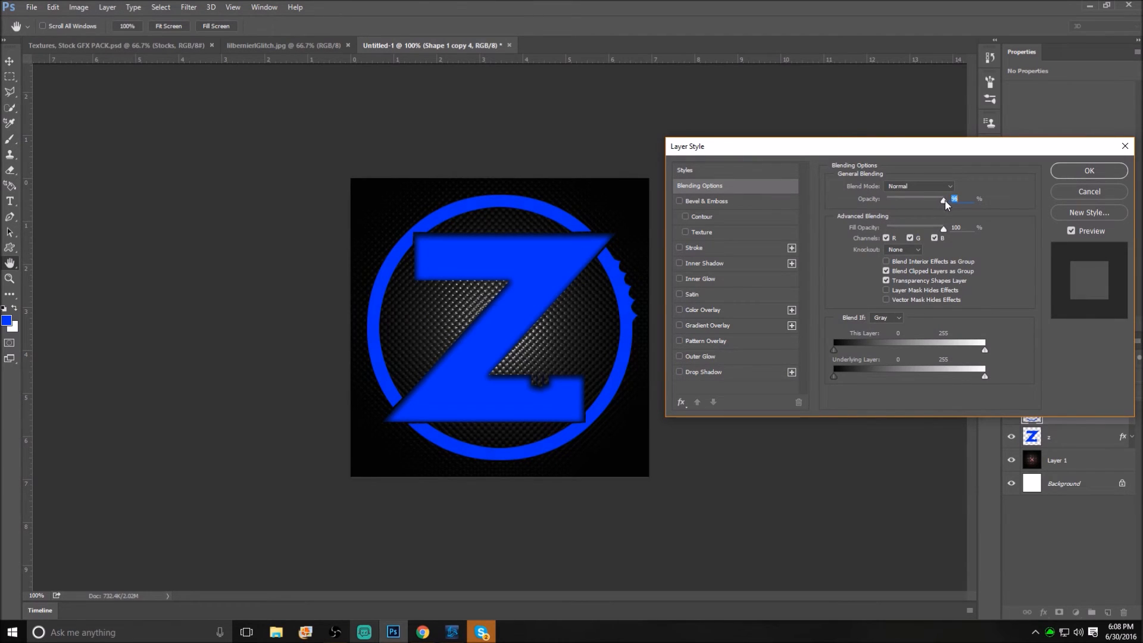
left_click(680, 264)
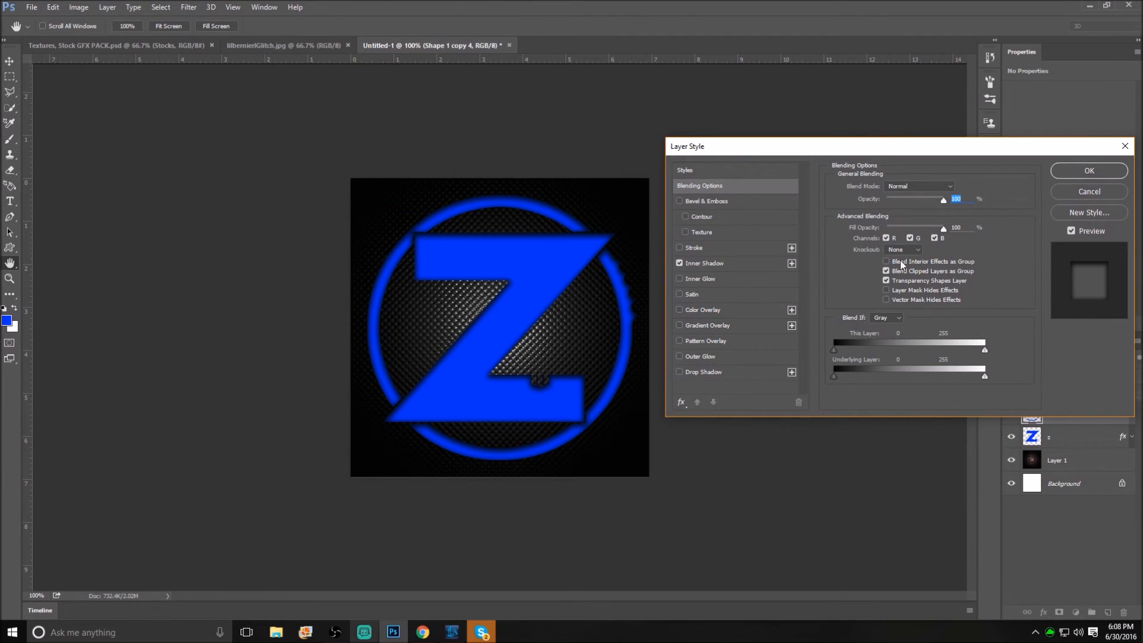
left_click(691, 263)
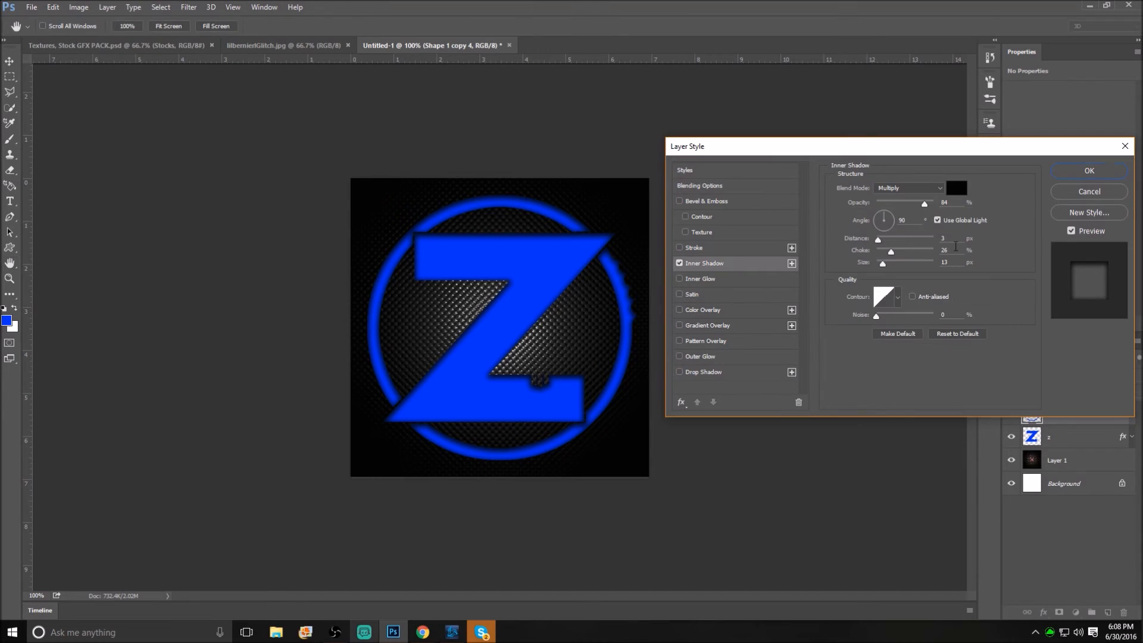
left_click_drag(890, 258, 879, 265)
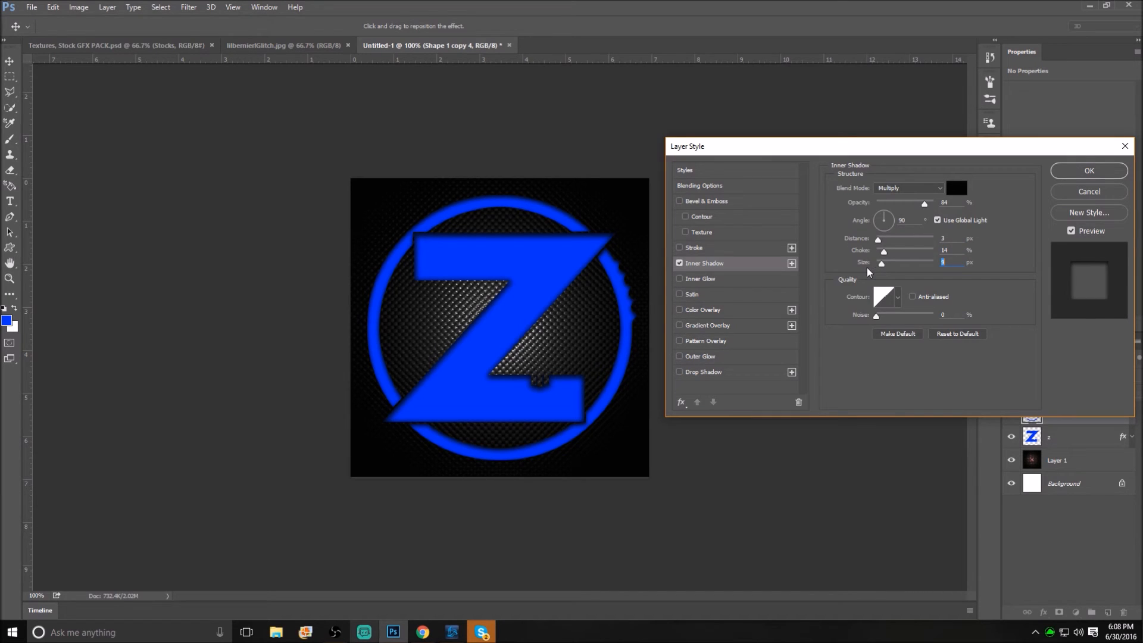
mouse_move(925, 207)
left_mouse_down()
mouse_move(910, 208)
mouse_move(925, 213)
left_mouse_up()
left_click(1073, 178)
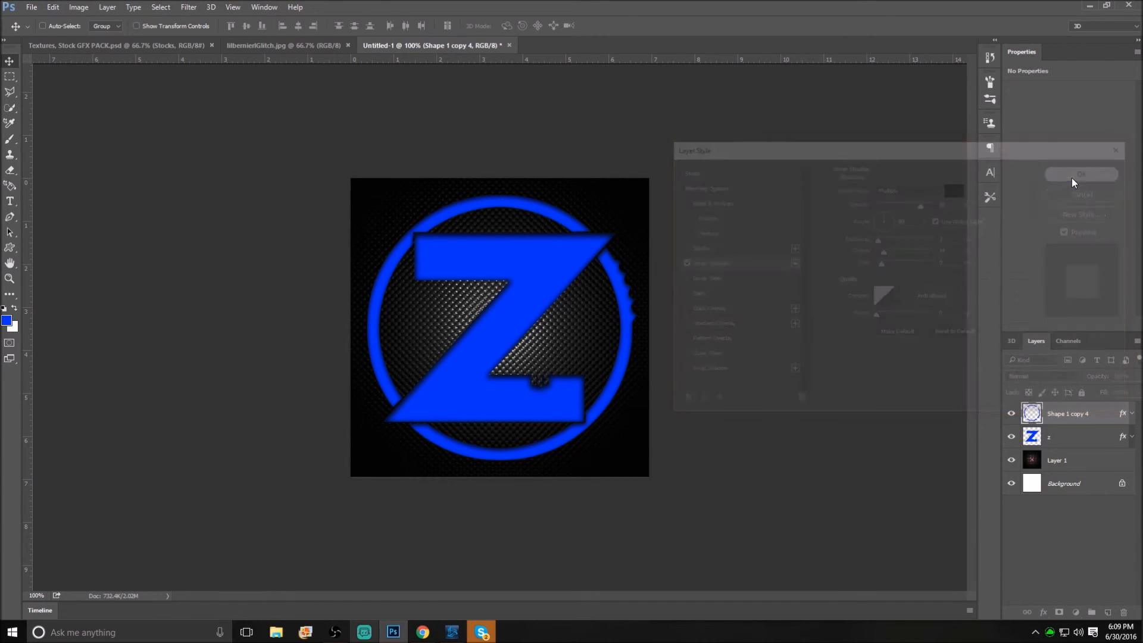
Step: Compare the ring with and without its inner shadow, and examine the logo up close
left_click(1132, 415)
left_click(1045, 441)
left_click(1046, 441)
left_click(1046, 441)
left_click(1046, 441)
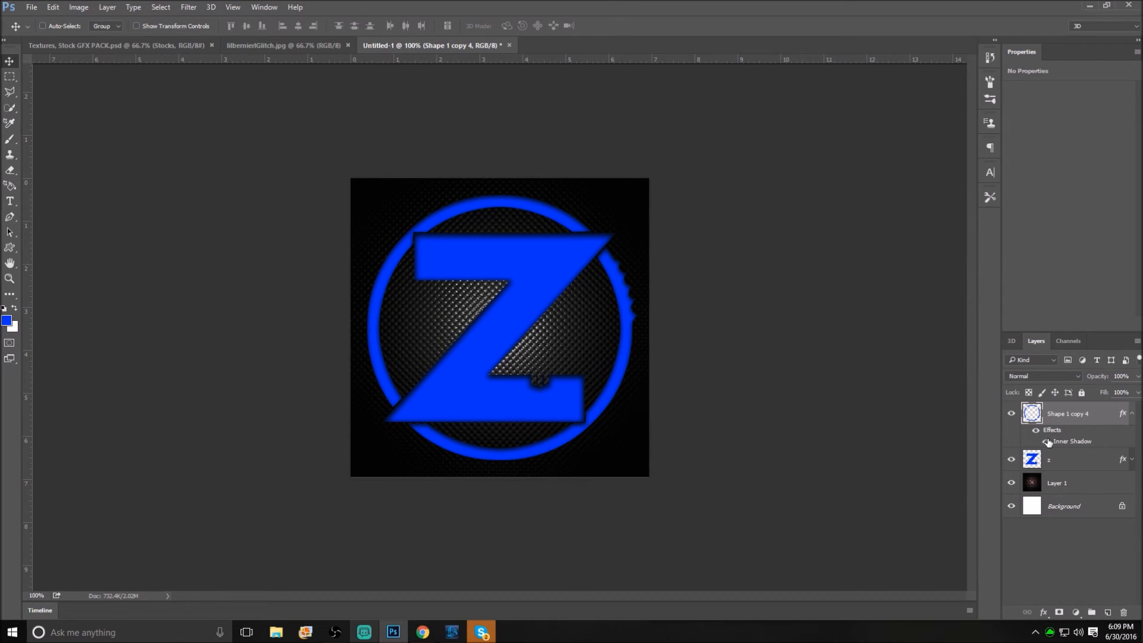
left_click(1132, 414)
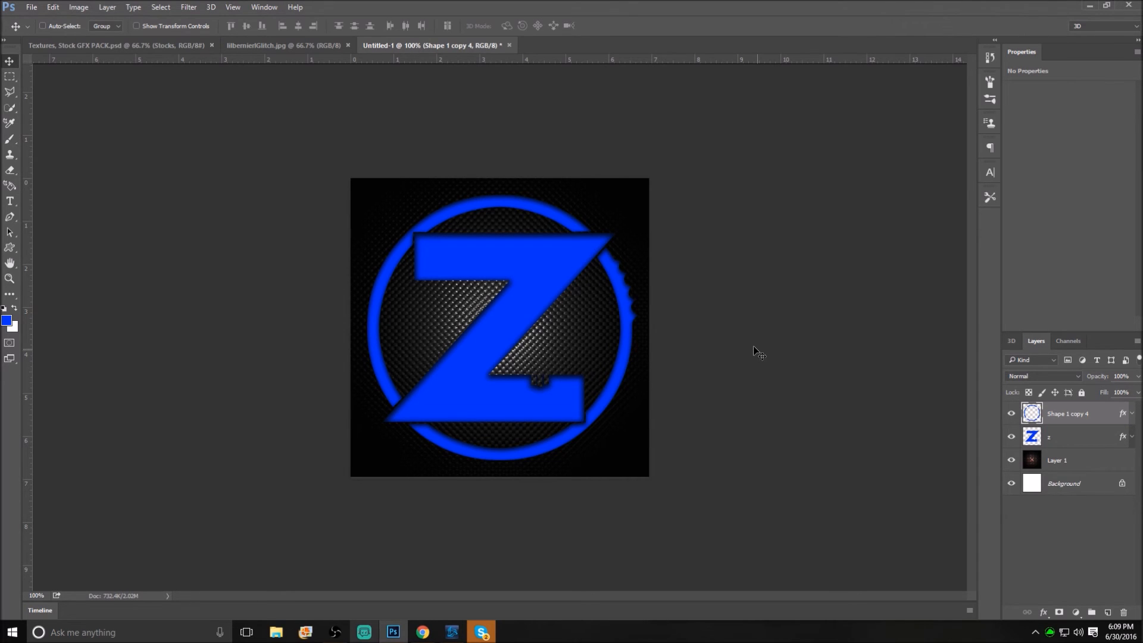
scroll(534, 383, "up", 6)
scroll(518, 400, "down", 3)
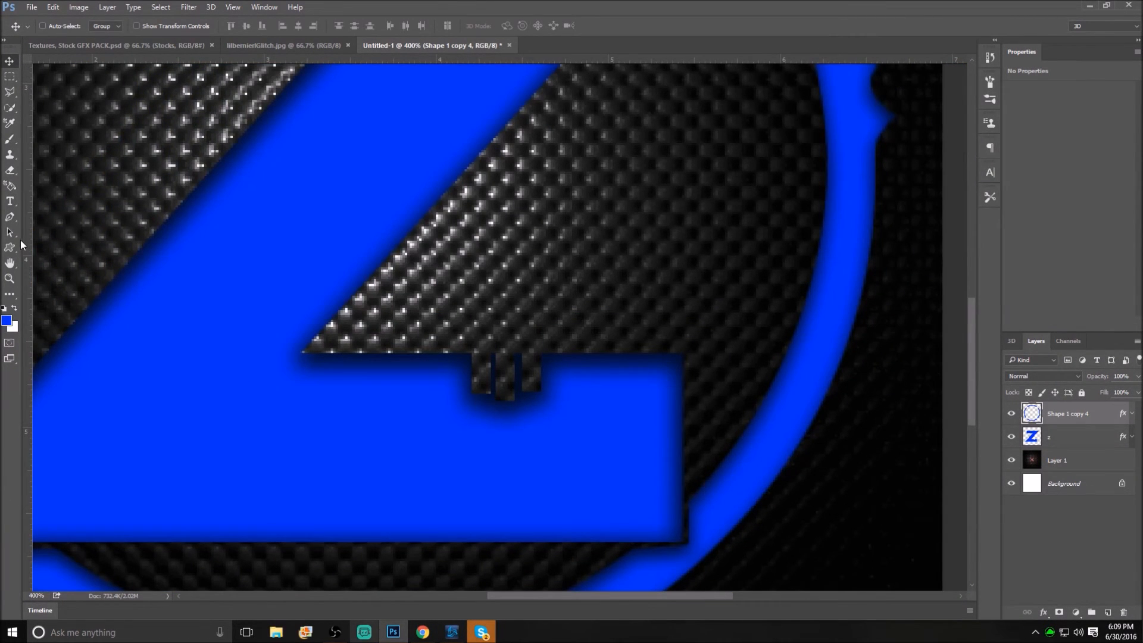
scroll(346, 400, "down", 5)
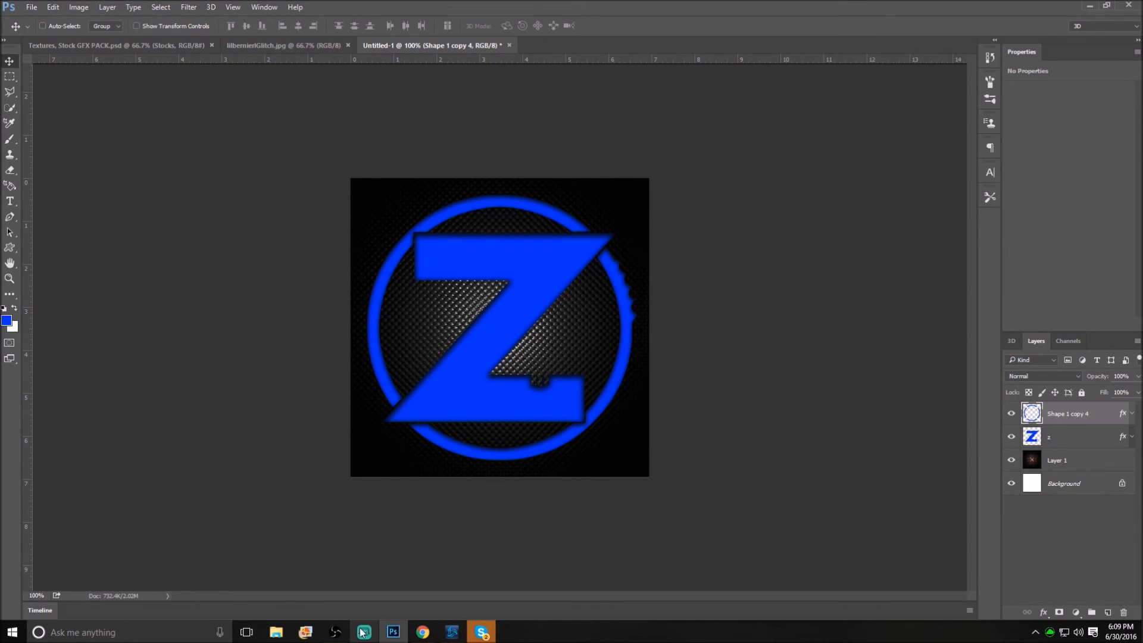
Step: Browse the stock pack and Music folders for an existing finished logo to use as a reference
left_click(276, 631)
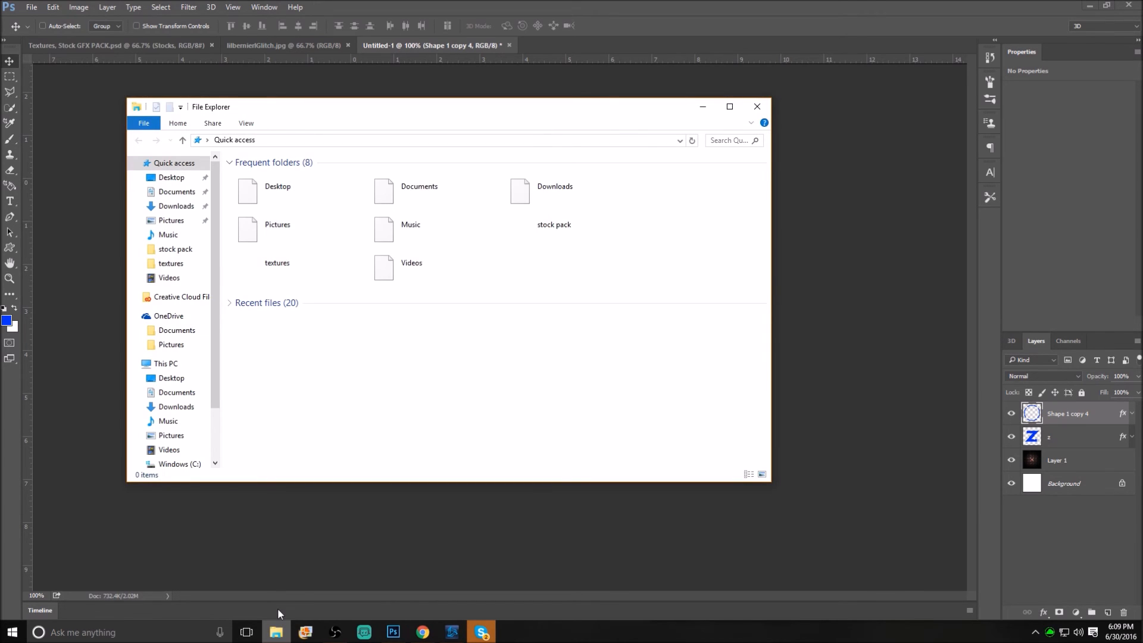
left_click(276, 631)
left_click(32, 7)
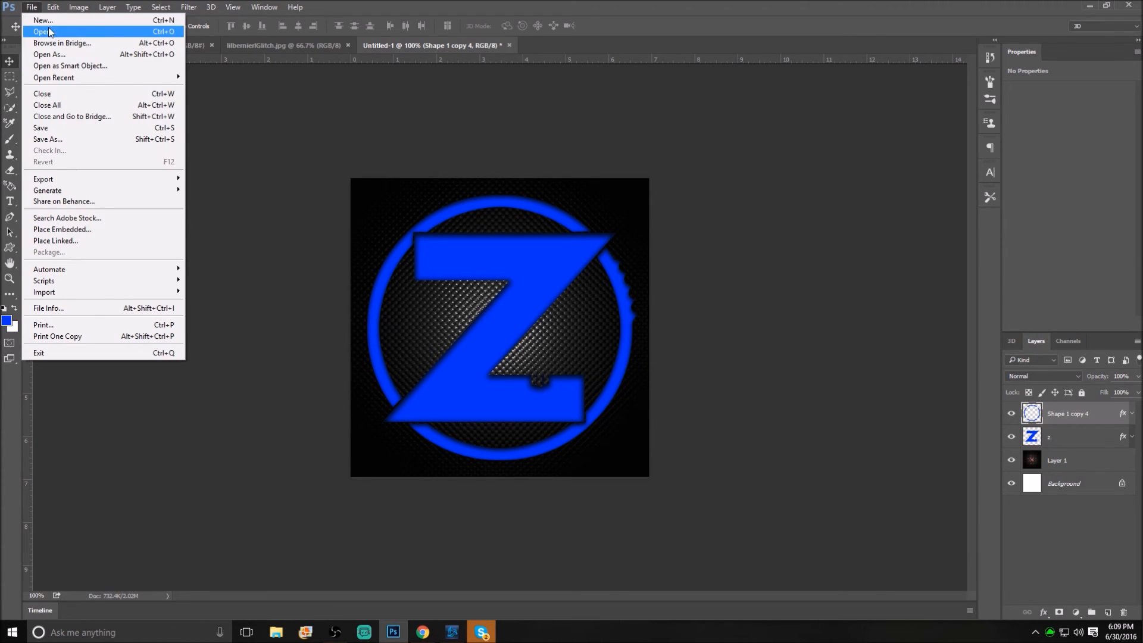
left_click(48, 30)
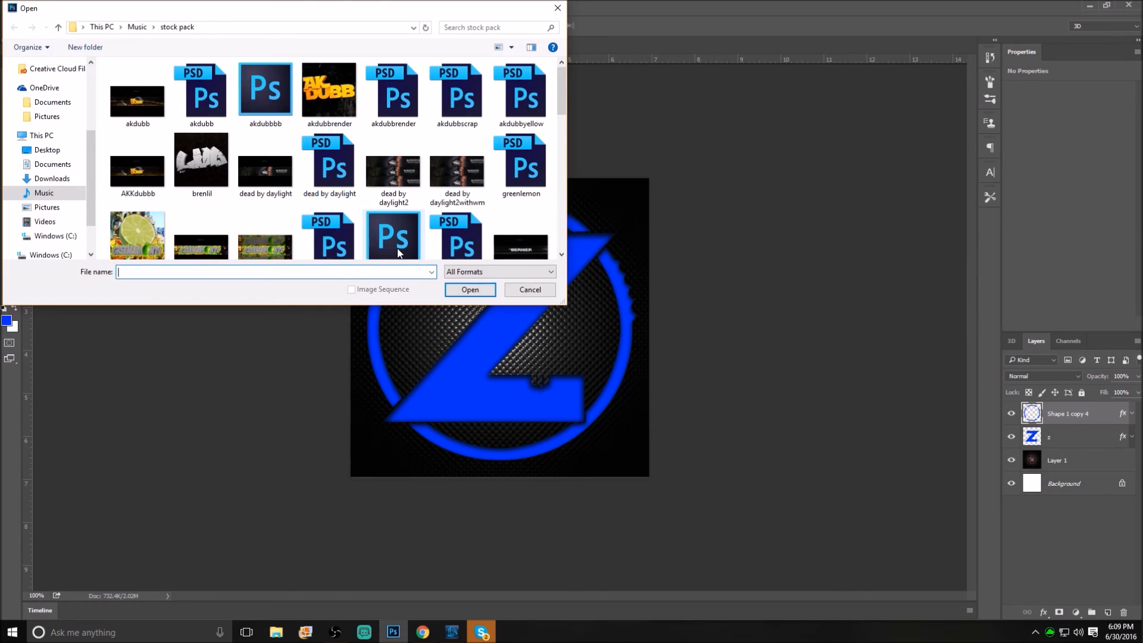
left_click_drag(560, 96, 562, 141)
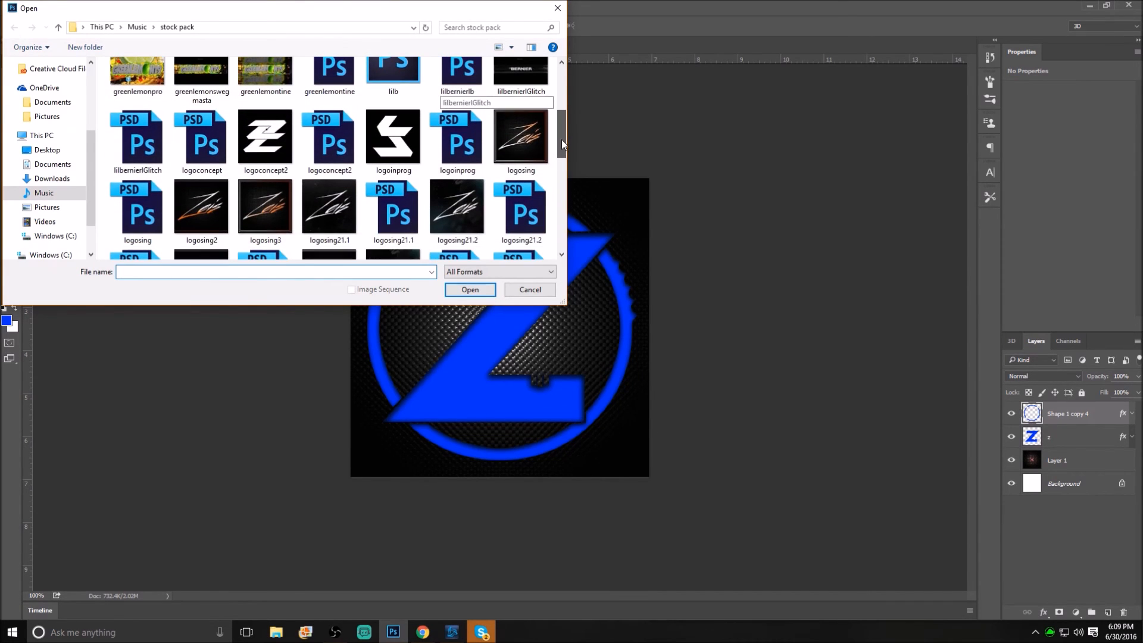
left_click(43, 193)
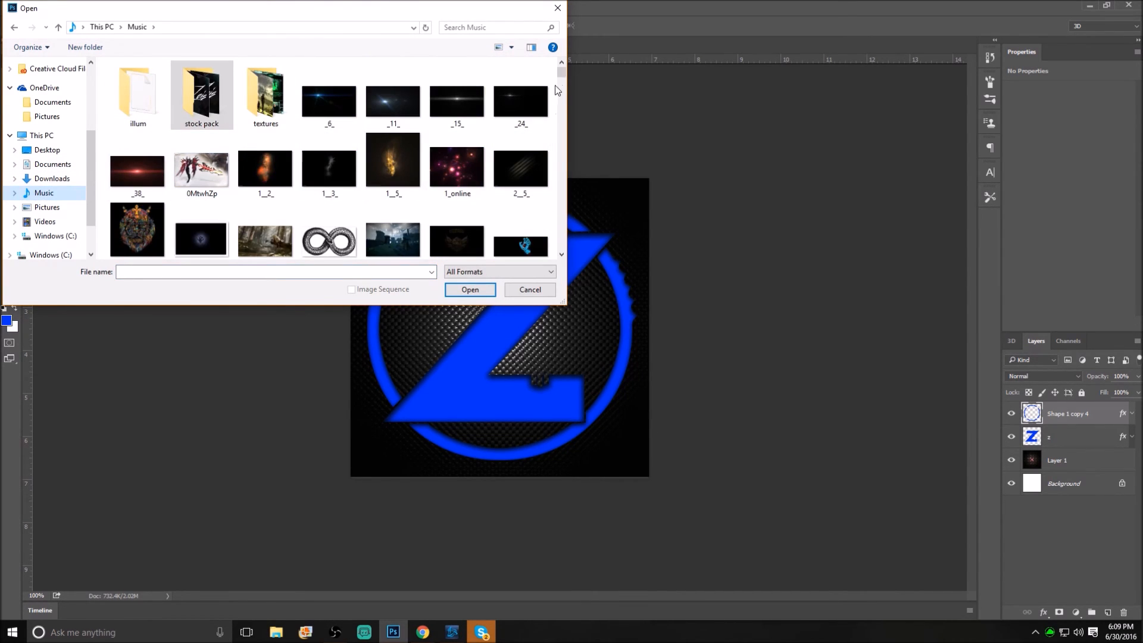
left_click_drag(563, 75, 564, 95)
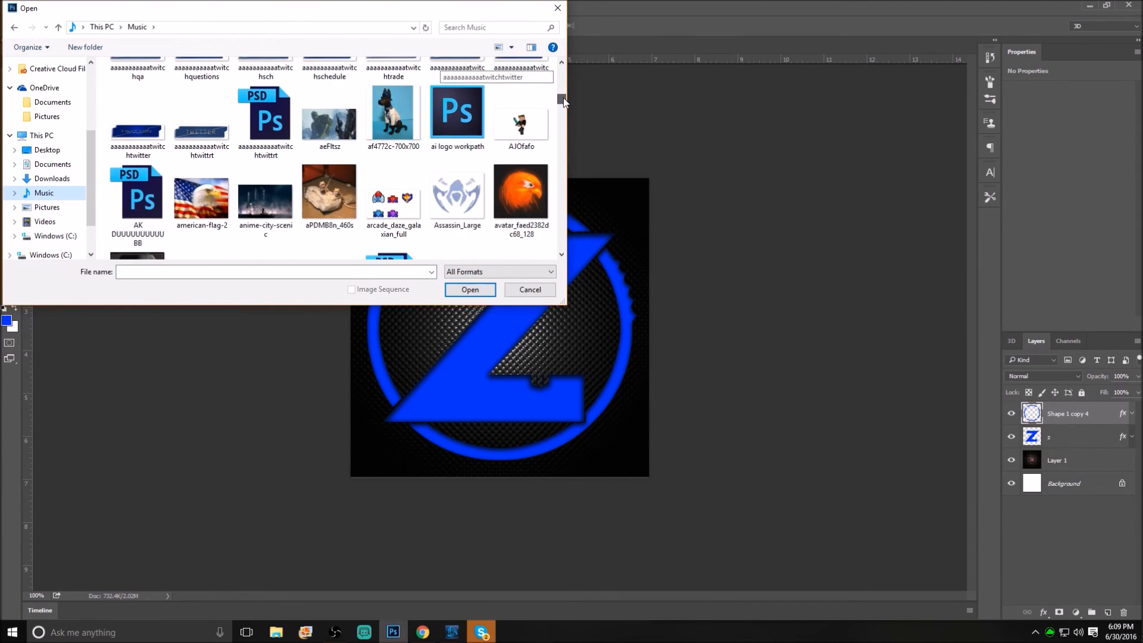
left_click_drag(563, 98, 563, 66)
Step: Search the Music folder for "hemoplasm" and open hemoplasmlogo.psd without creating a new library from it
left_click(466, 29)
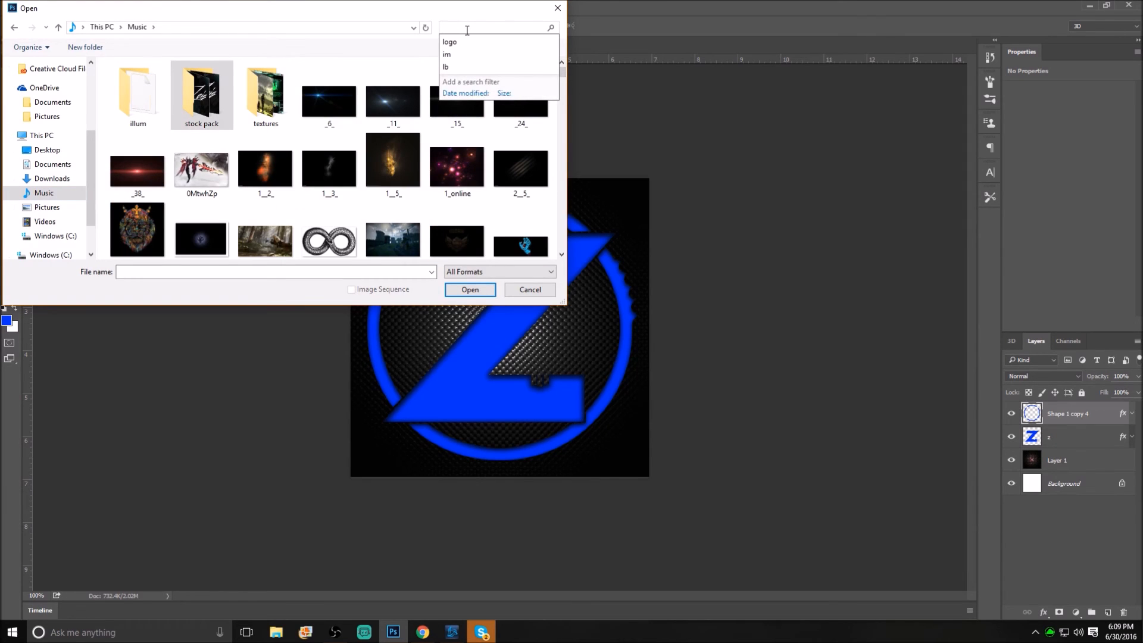
type("hemoplasm")
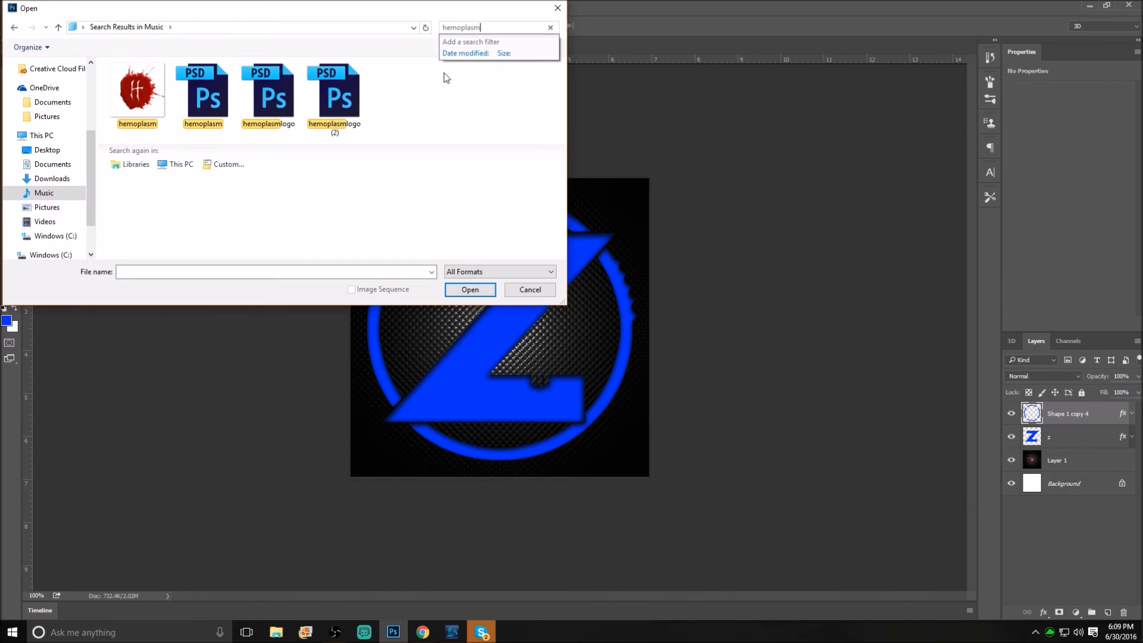
double_click(334, 122)
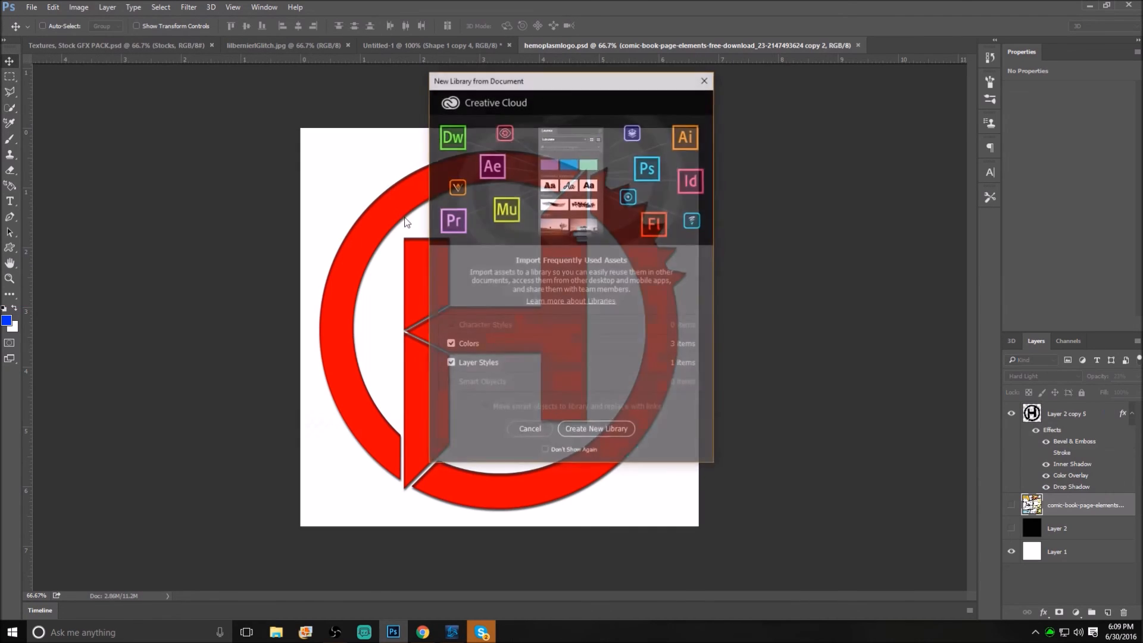
left_click(528, 429)
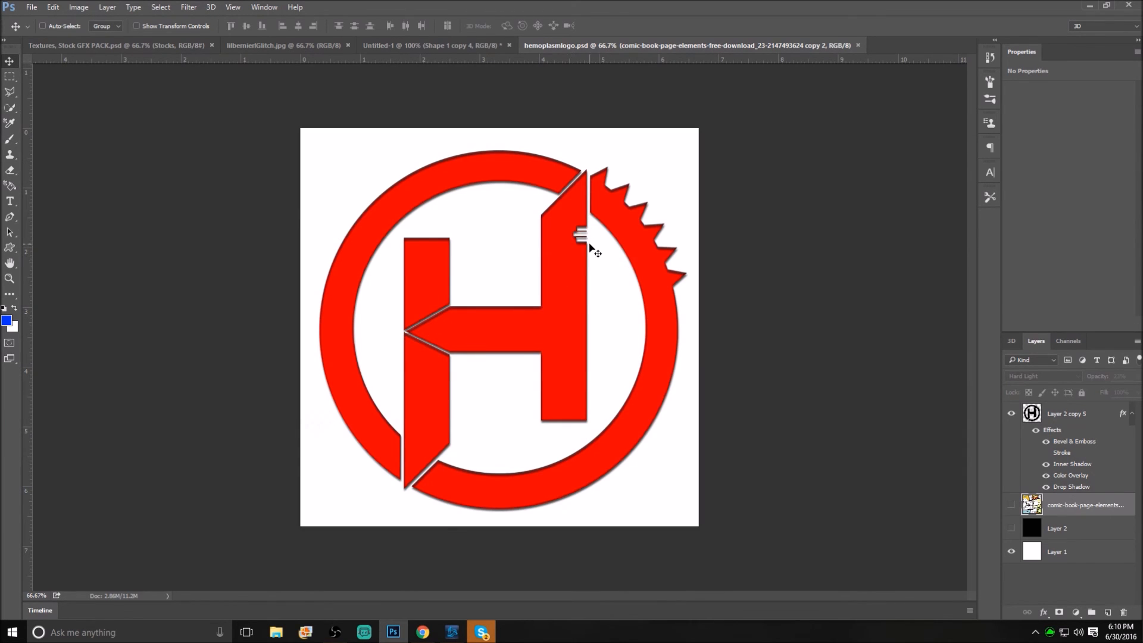
Step: Compare the Z logo with the red H logo, briefly toggle the H file's hidden comic-book layer, and close hemoplasmlogo.psd
left_click(454, 43)
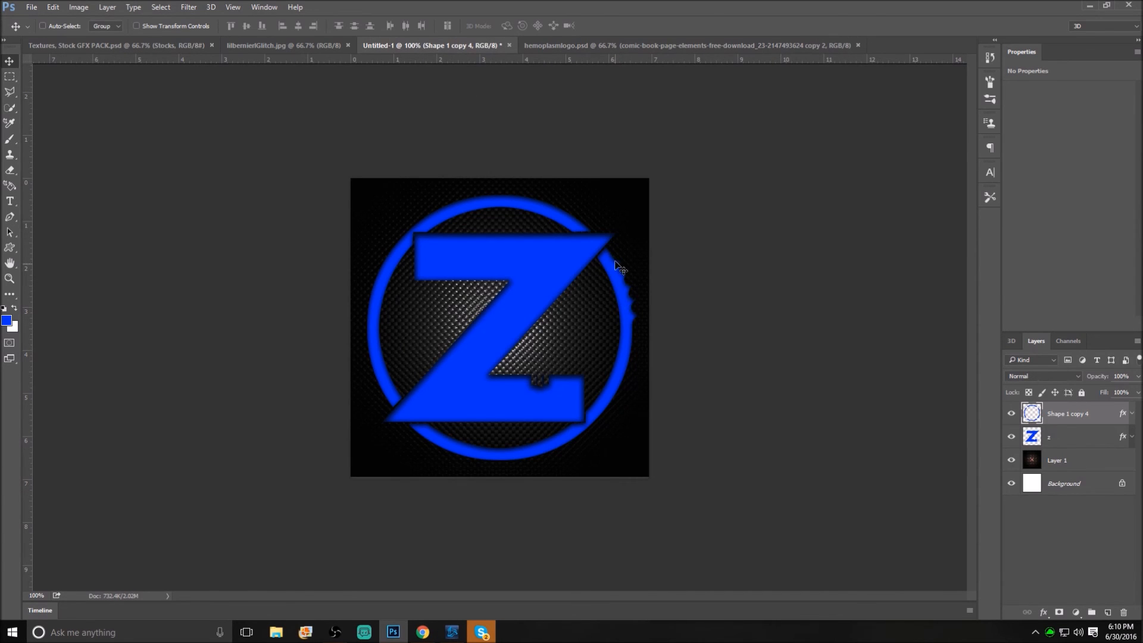
left_click(622, 48)
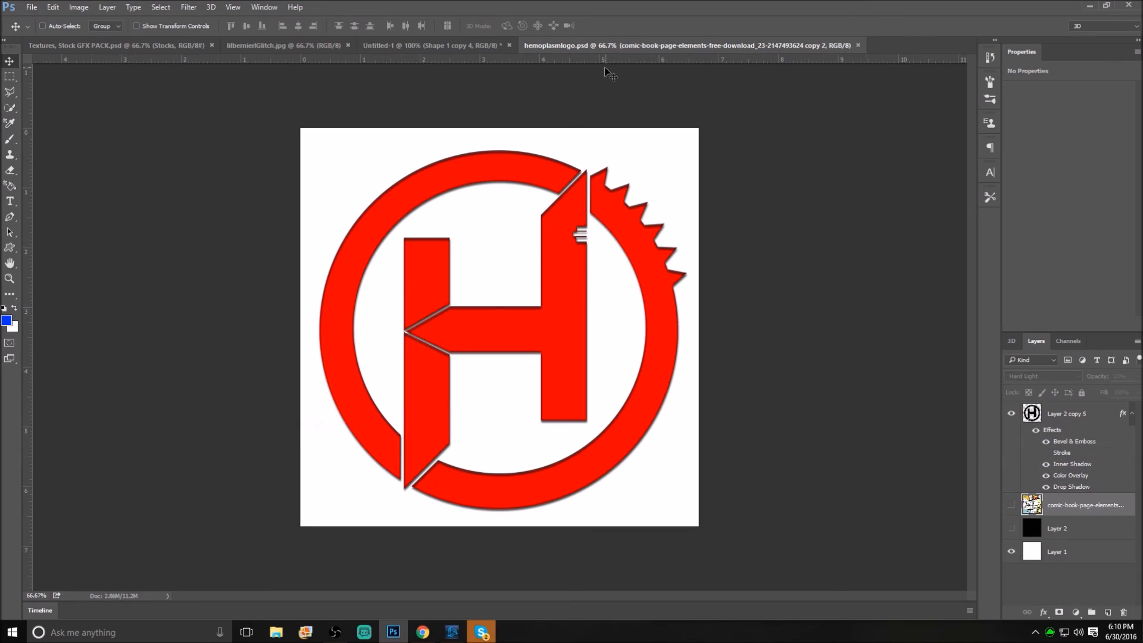
left_click(1011, 505)
left_click(1011, 505)
left_click(861, 45)
left_click(591, 237)
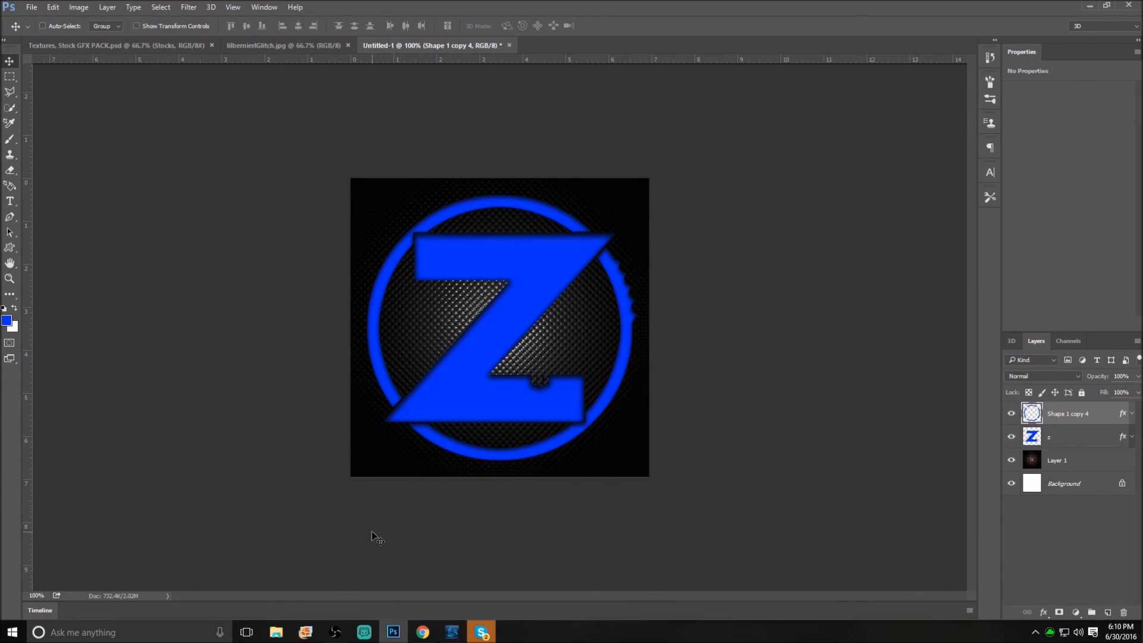
left_click(334, 631)
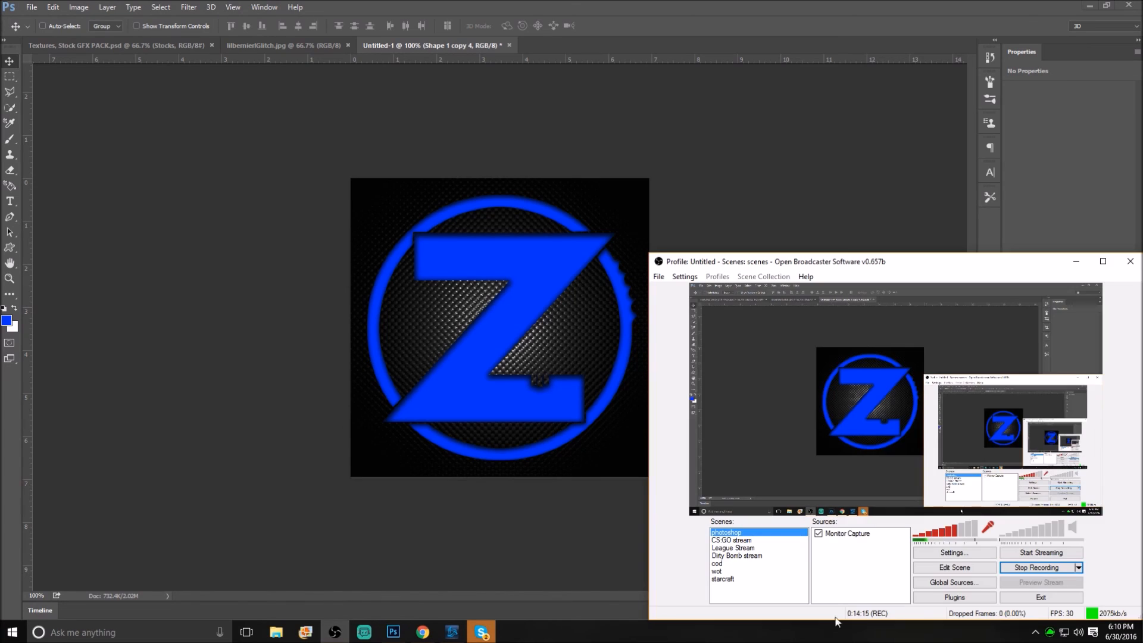